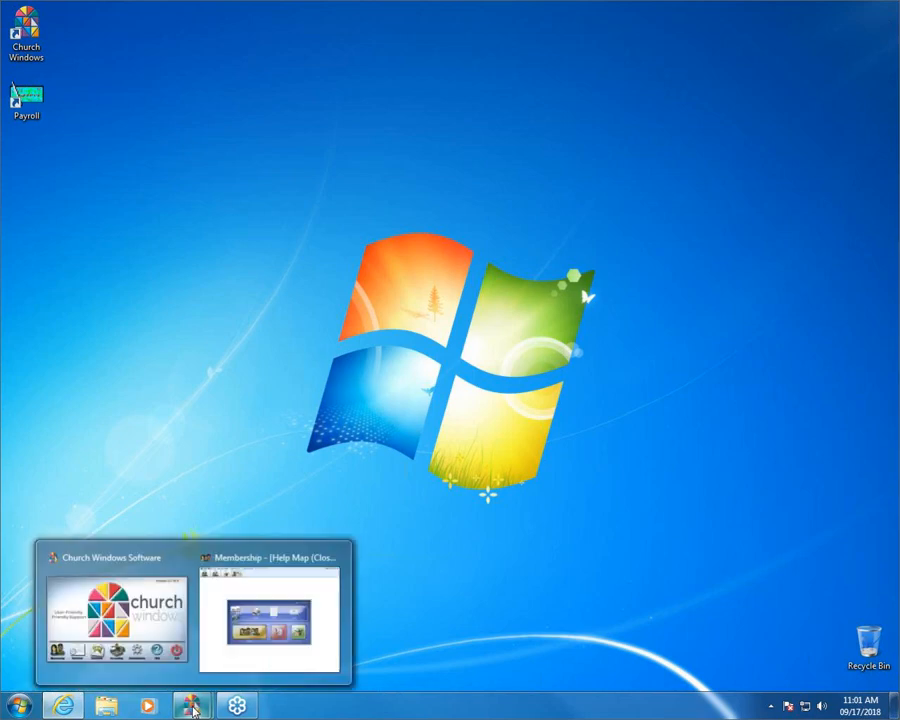
# Step: Bring the Church Windows Software 21.18.0 launcher window to the front
pyautogui.click(131, 559)
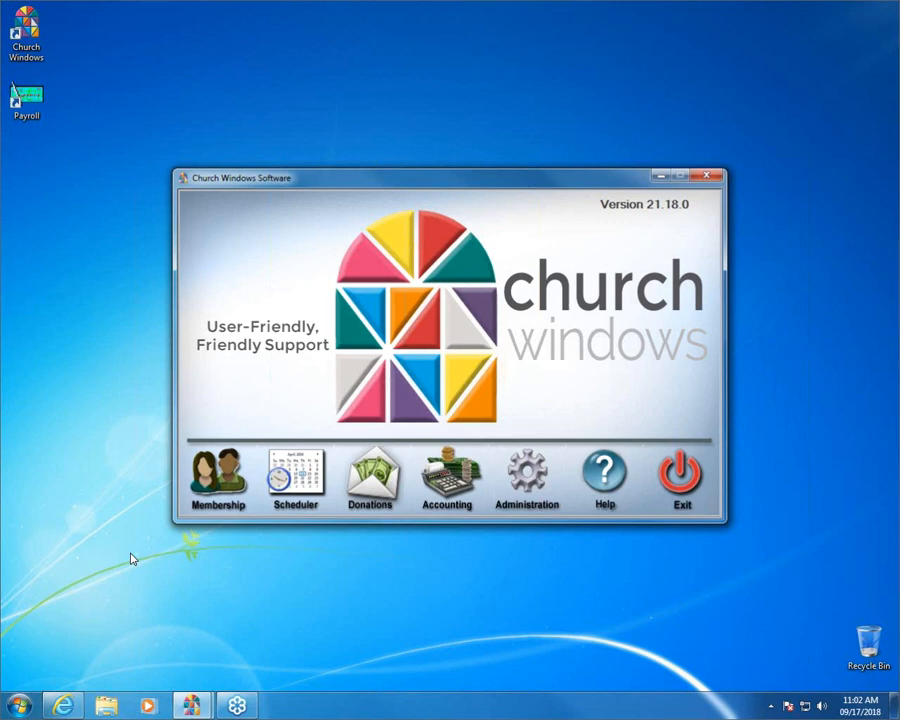
# Step: Open the Membership module from the launcher, maximize it, then minimize it to the desktop
pyautogui.click(205, 487)
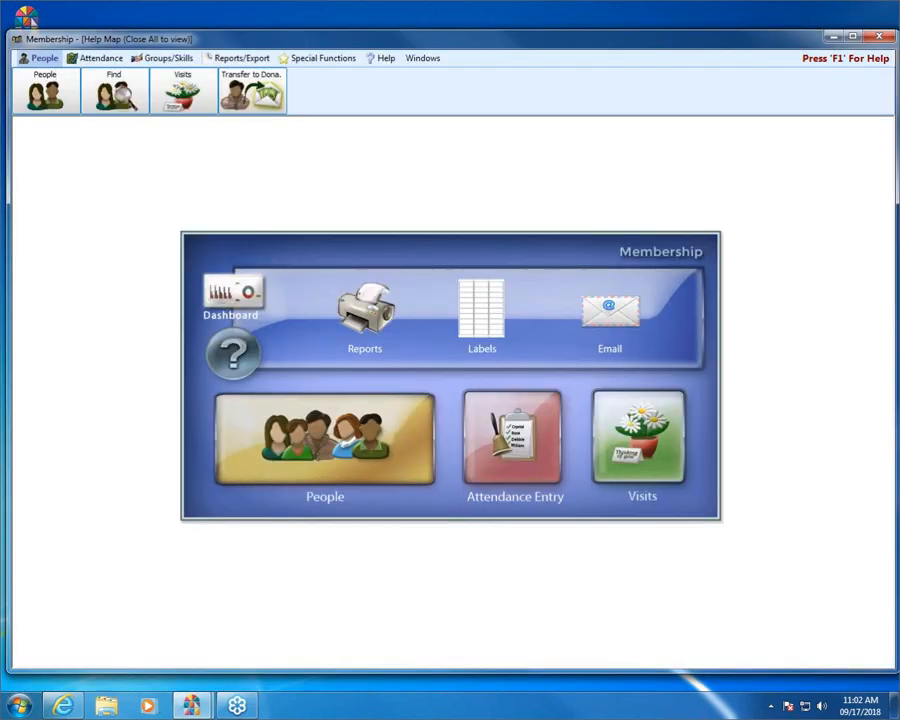
pyautogui.click(849, 36)
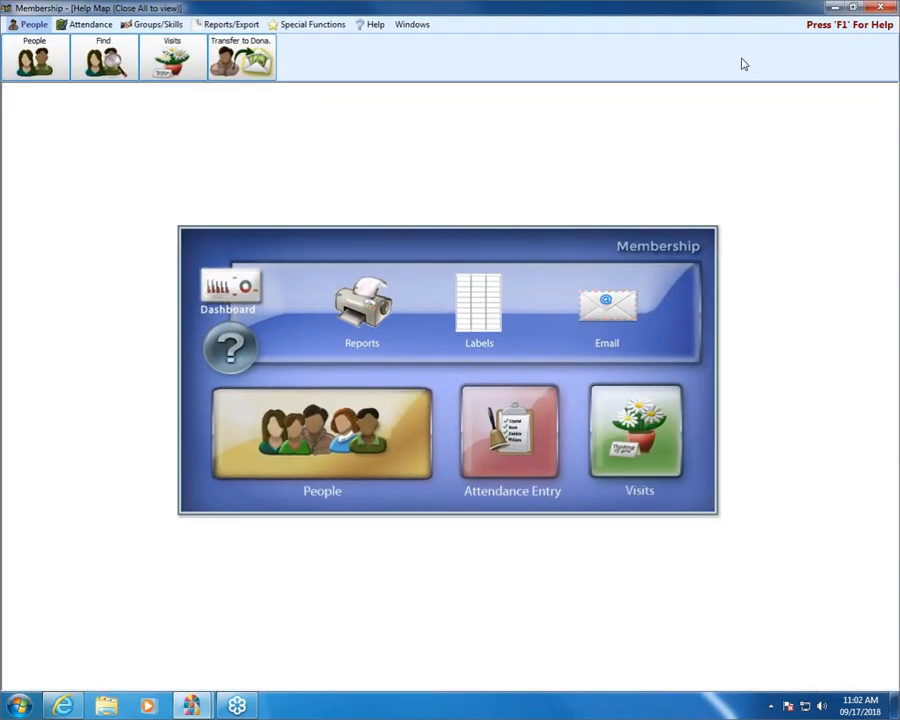
pyautogui.click(836, 10)
pyautogui.moveTo(190, 705)
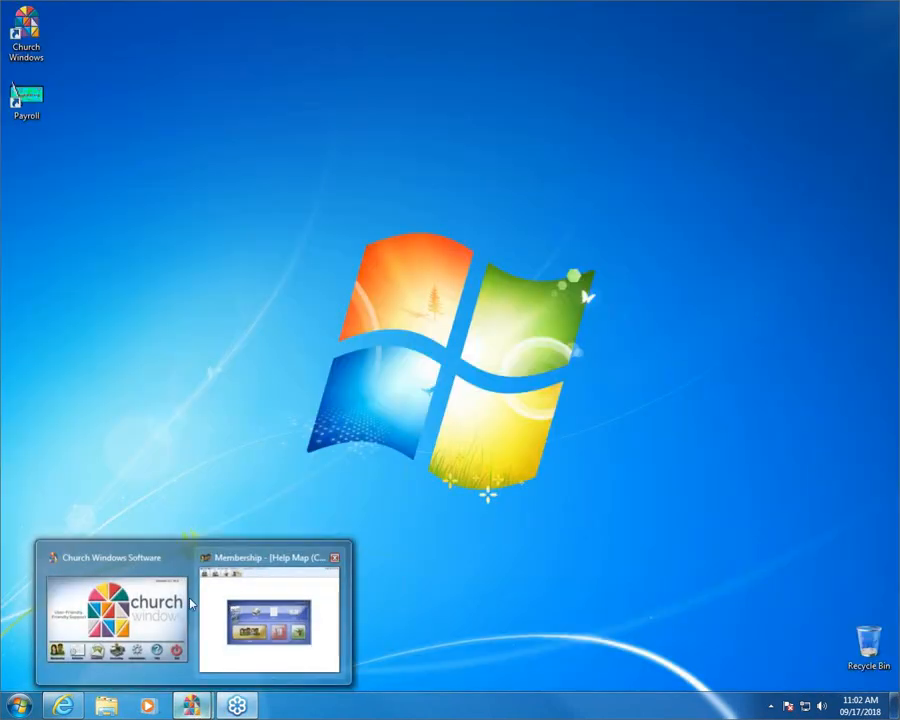
pyautogui.click(117, 570)
pyautogui.click(214, 472)
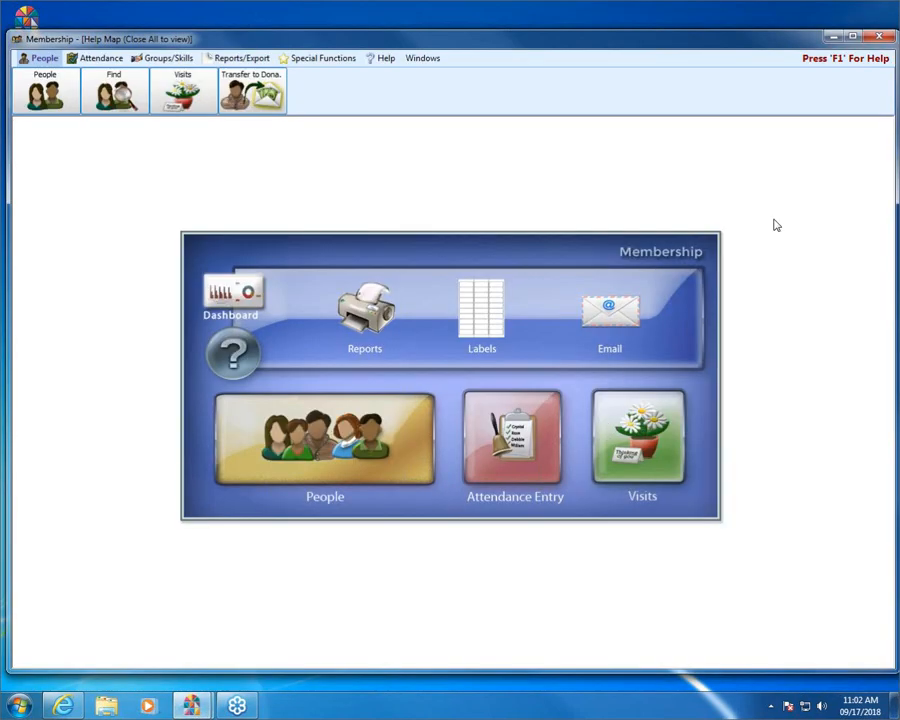
pyautogui.click(854, 37)
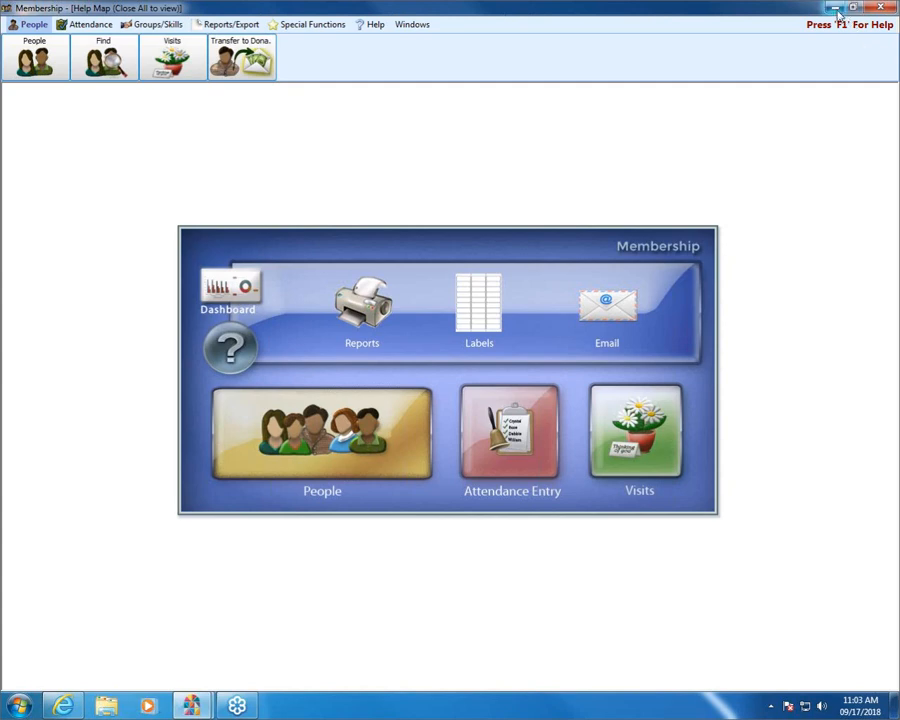
pyautogui.click(836, 12)
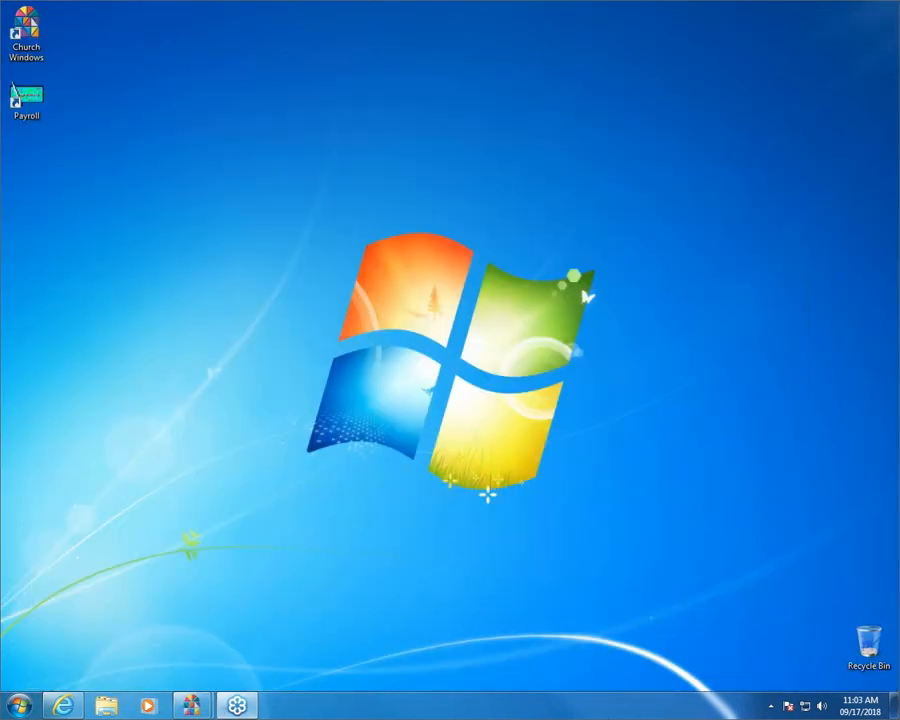
# Step: Browse churchwindows.com Training Workbooks down to Membership workbooks M101–M204, then close Internet Explorer
pyautogui.click(62, 706)
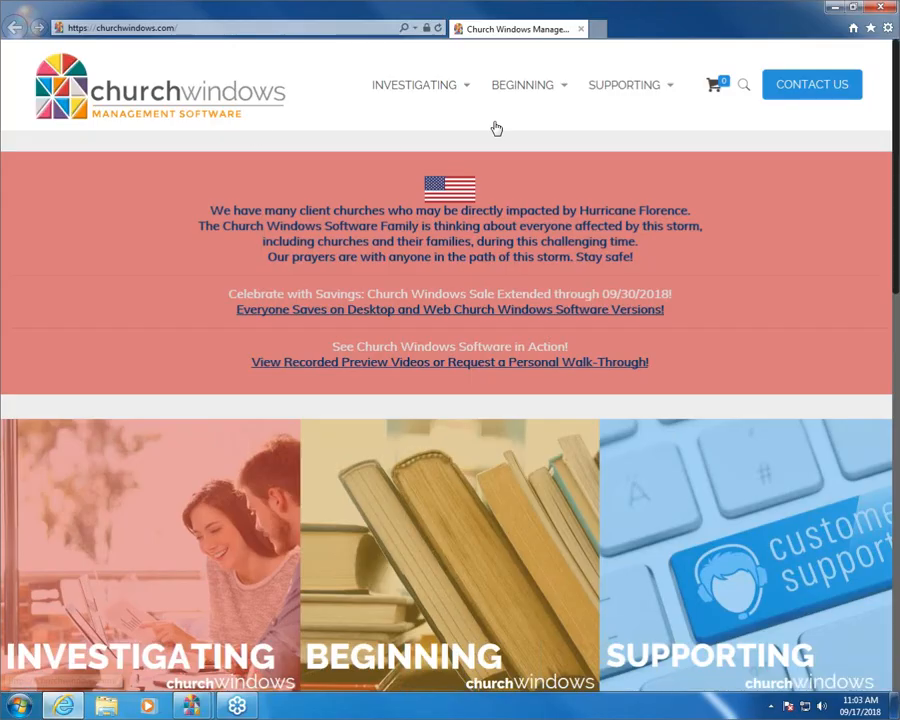
pyautogui.moveTo(567, 93)
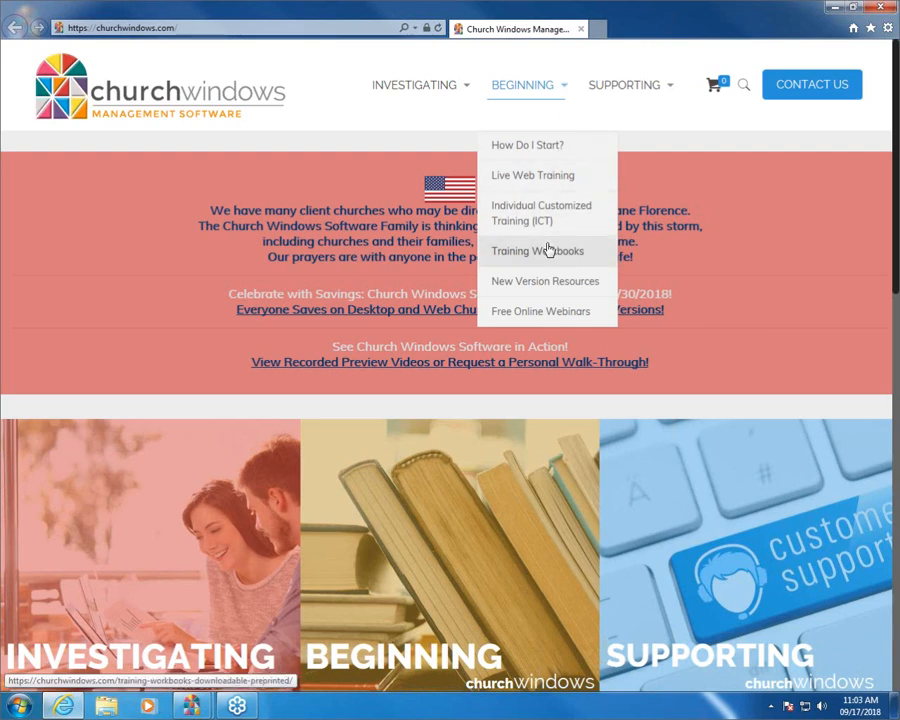
pyautogui.click(591, 255)
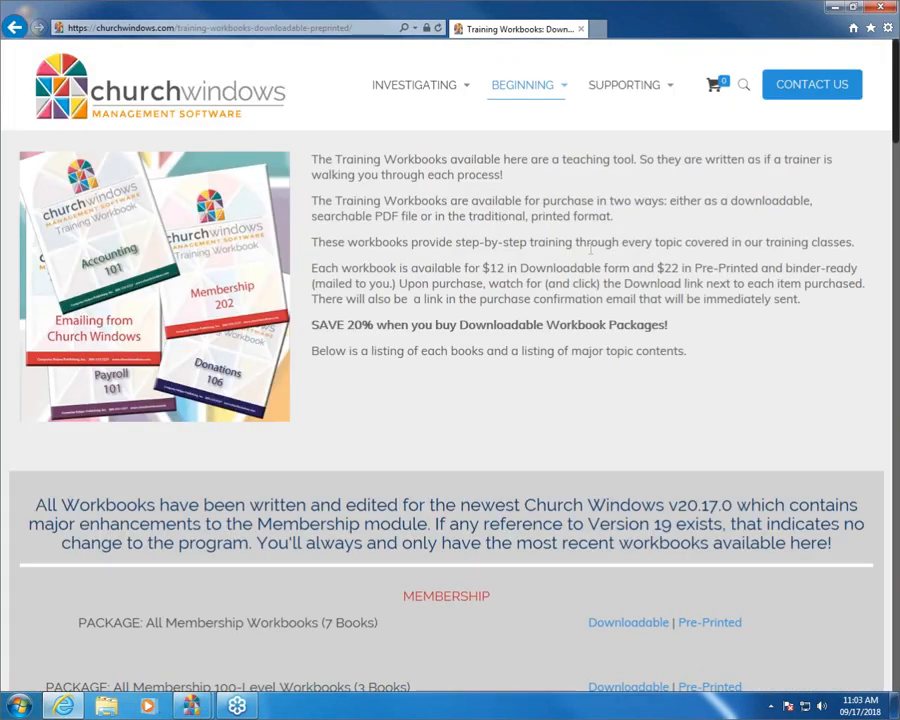
pyautogui.scroll(-5, 591, 252)
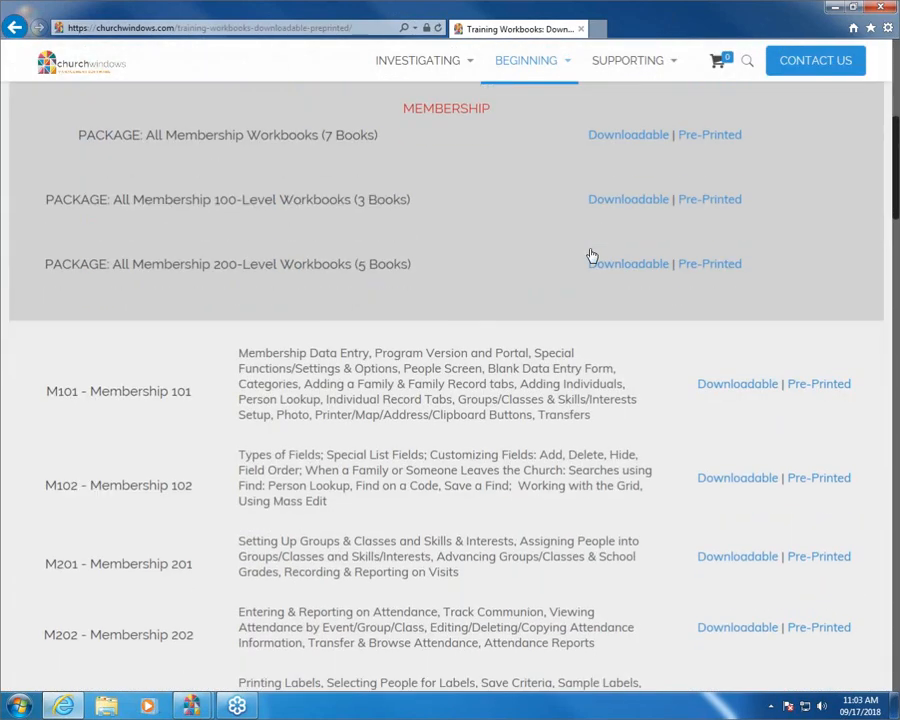
pyautogui.scroll(-2, 591, 255)
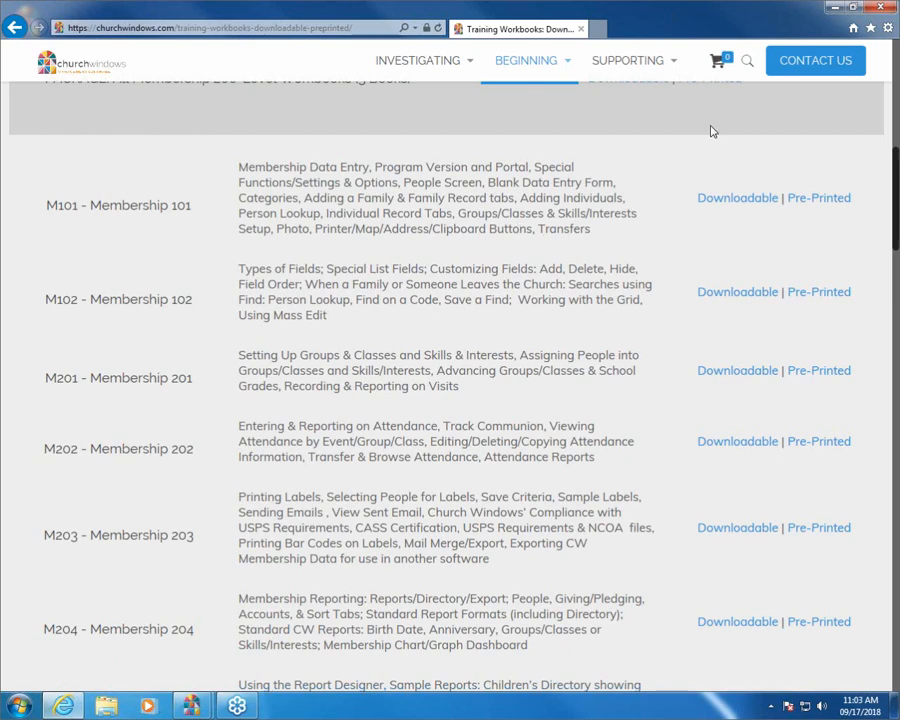
pyautogui.click(884, 9)
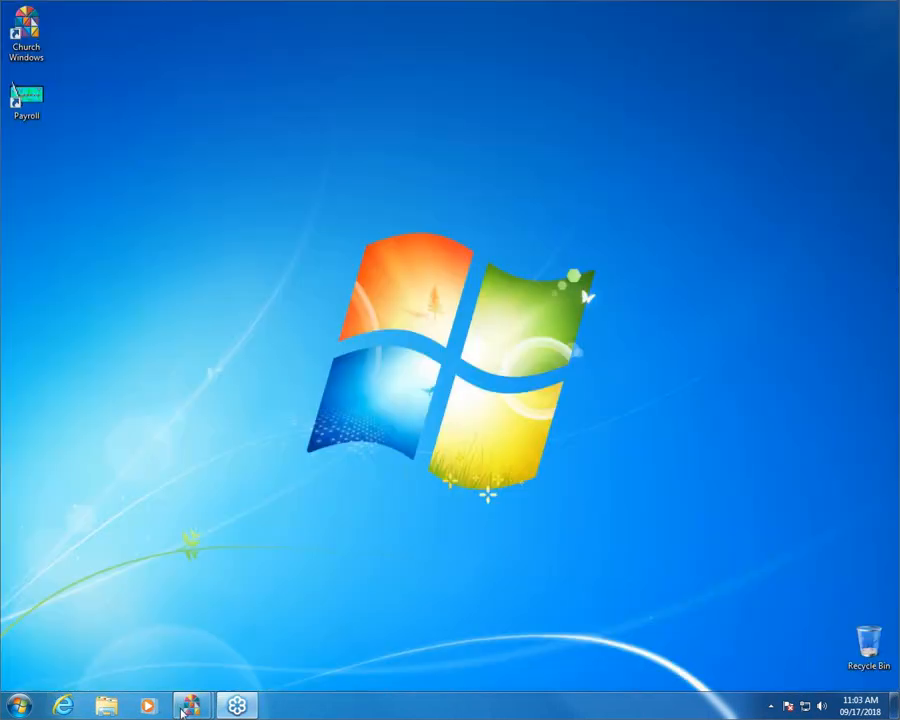
# Step: Restore the Membership window showing its Help Map with People, Attendance Entry, Visits and Reports
pyautogui.moveTo(186, 712)
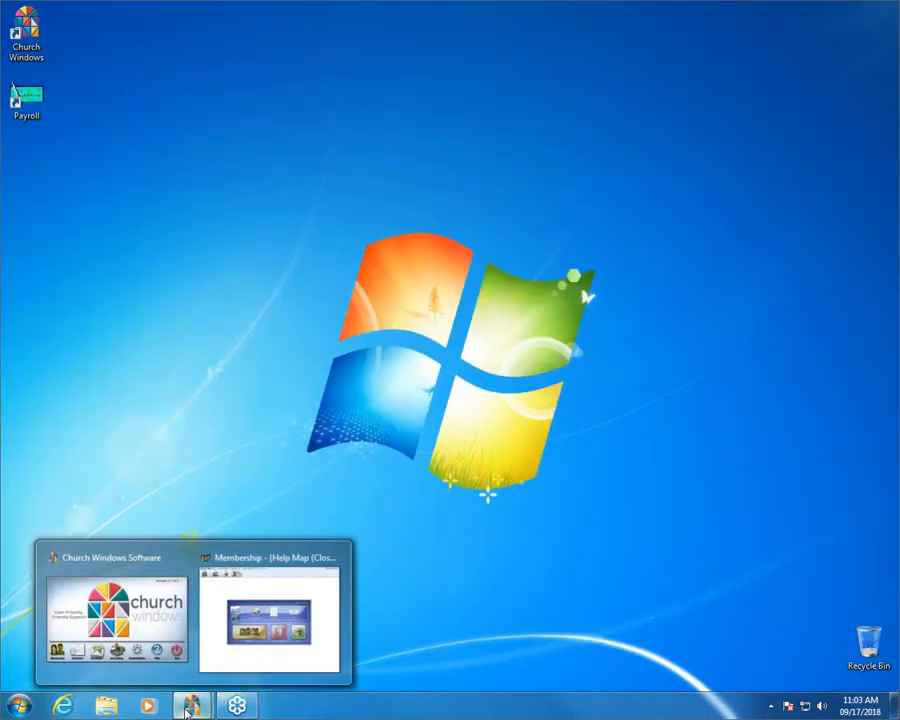
pyautogui.click(231, 580)
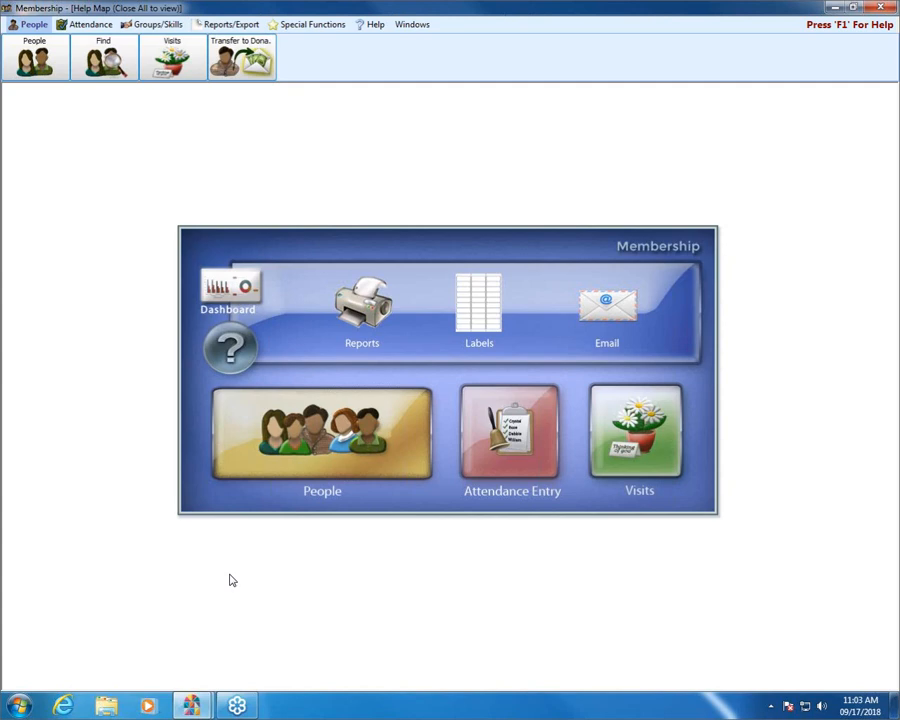
# Step: Open the People screen, closing and reopening it once, to show the visitor family record
pyautogui.click(343, 440)
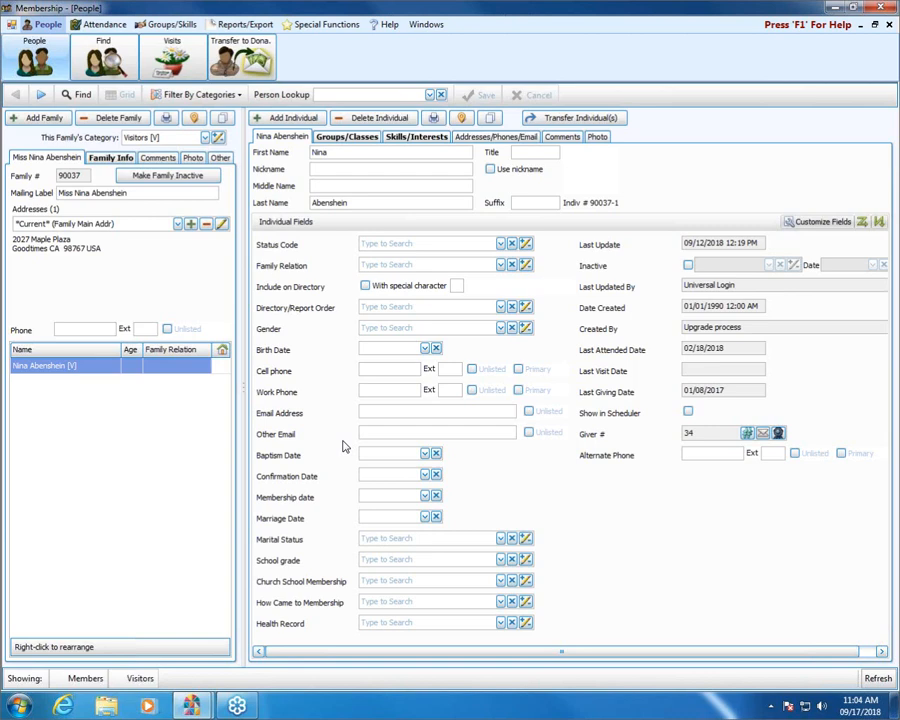
pyautogui.click(889, 28)
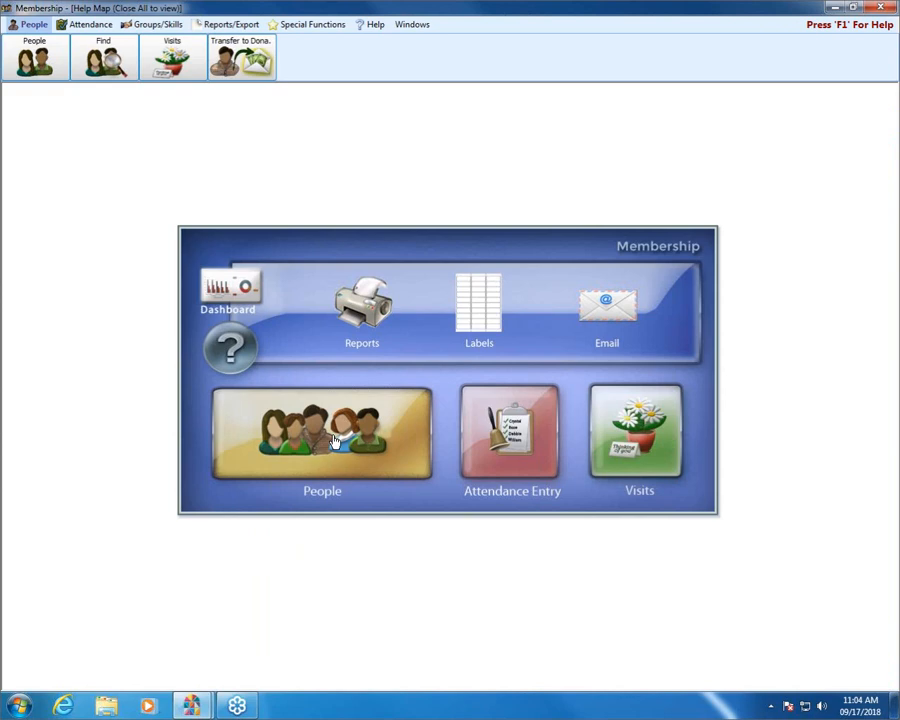
pyautogui.click(35, 63)
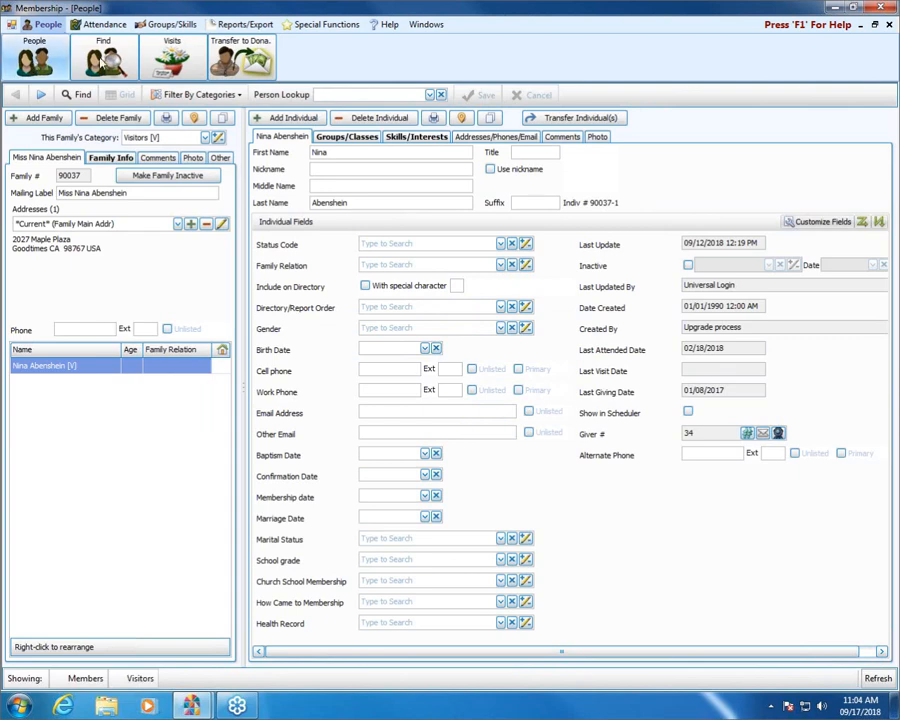
# Step: Open the Blank Data Entry options from Reports/Export > Other for 41st Church of Anytown
pyautogui.click(241, 25)
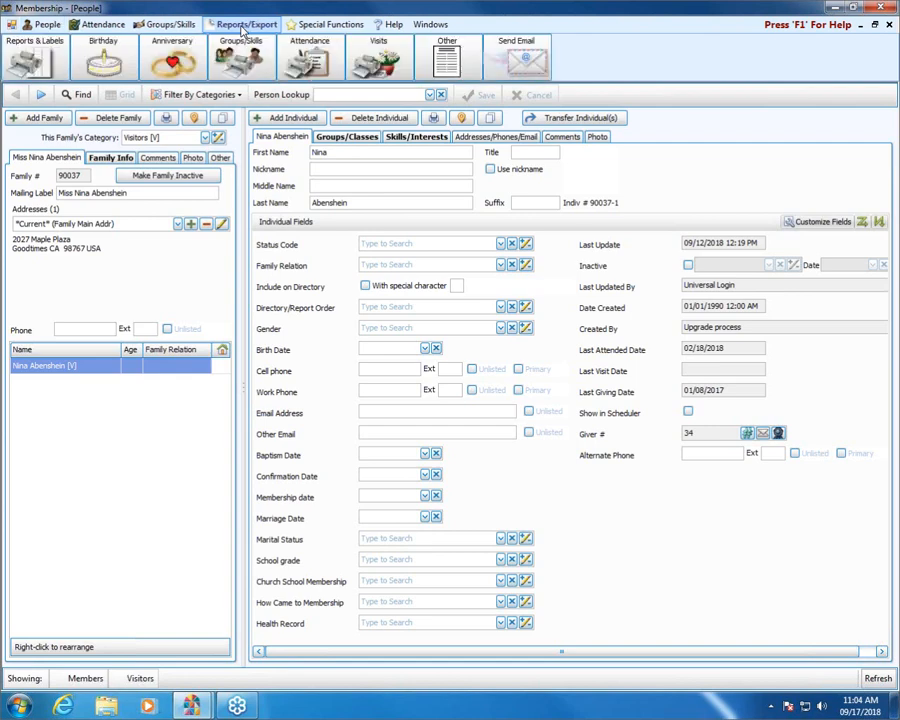
pyautogui.click(454, 51)
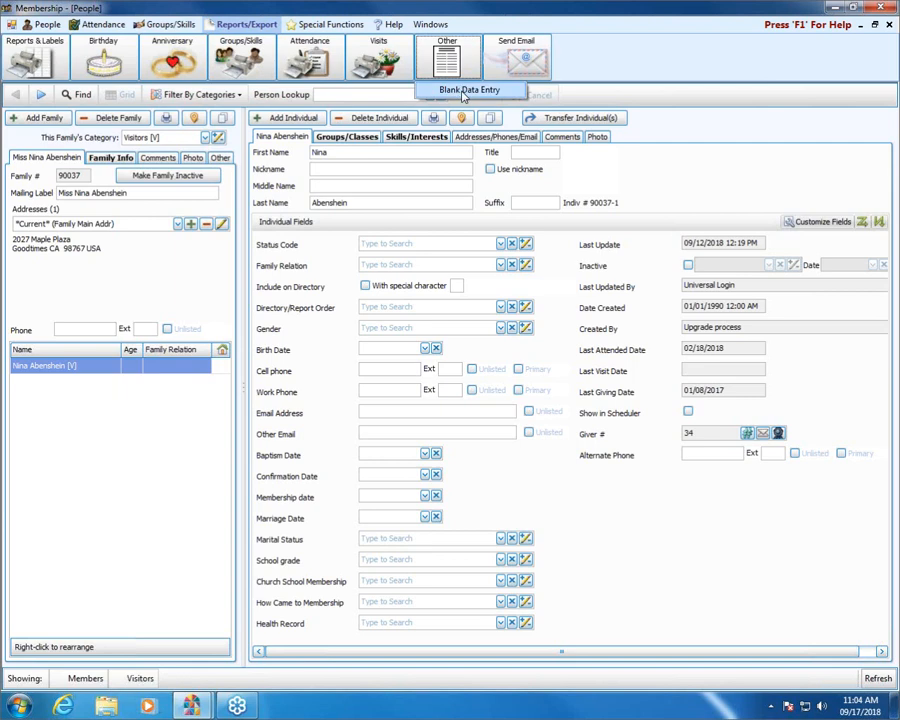
pyautogui.click(466, 90)
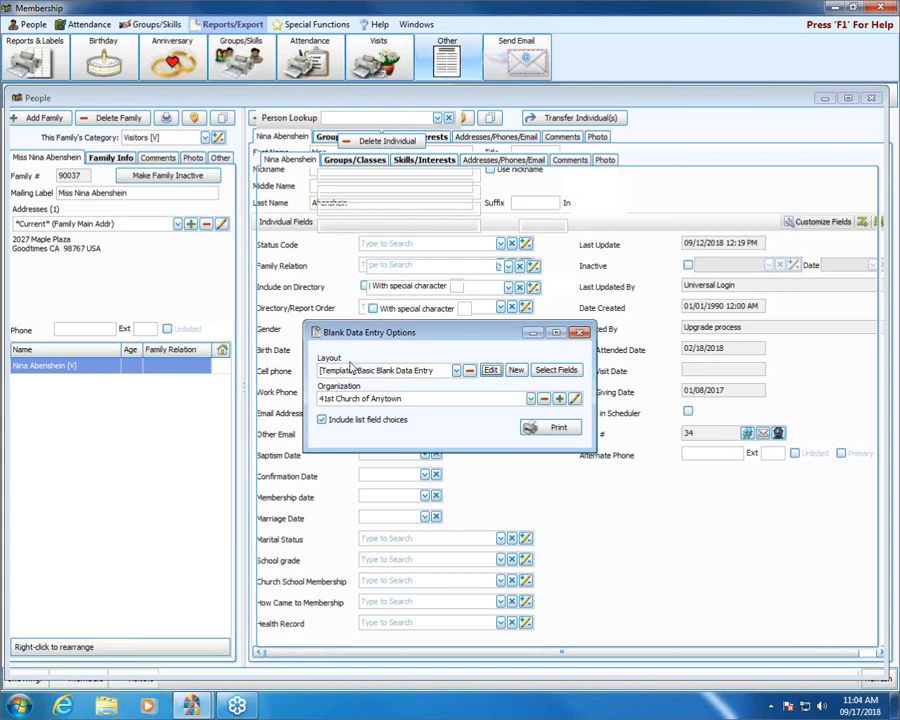
pyautogui.click(456, 371)
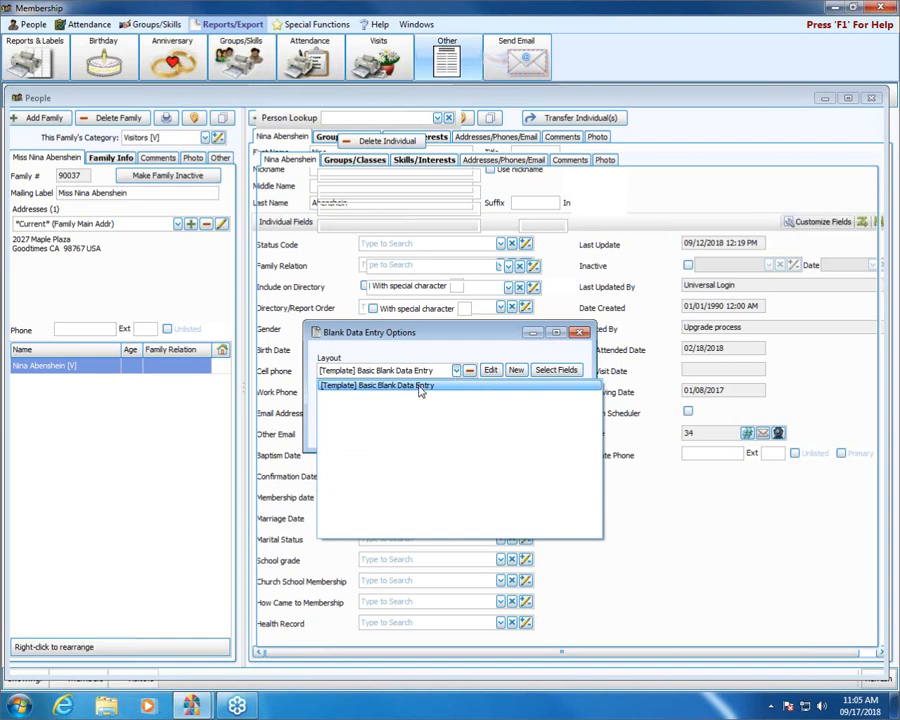
pyautogui.click(420, 388)
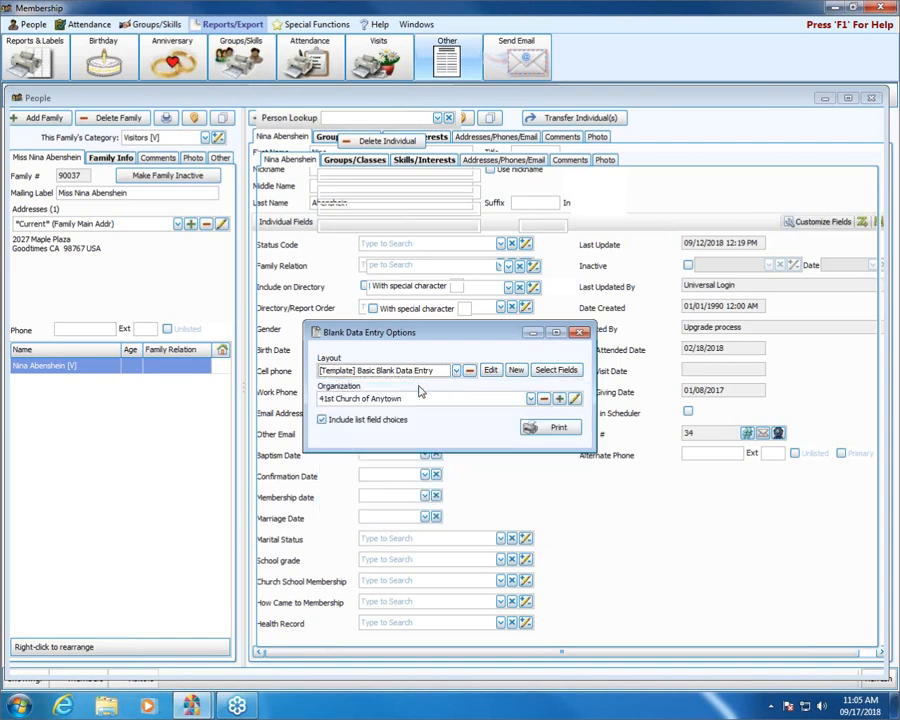
pyautogui.click(537, 431)
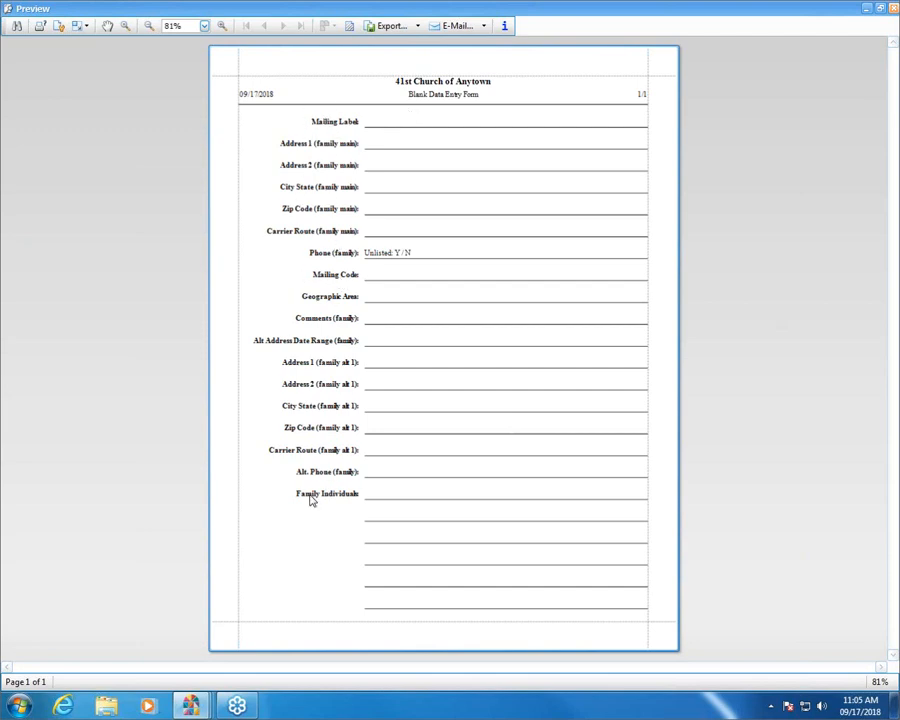
pyautogui.click(893, 10)
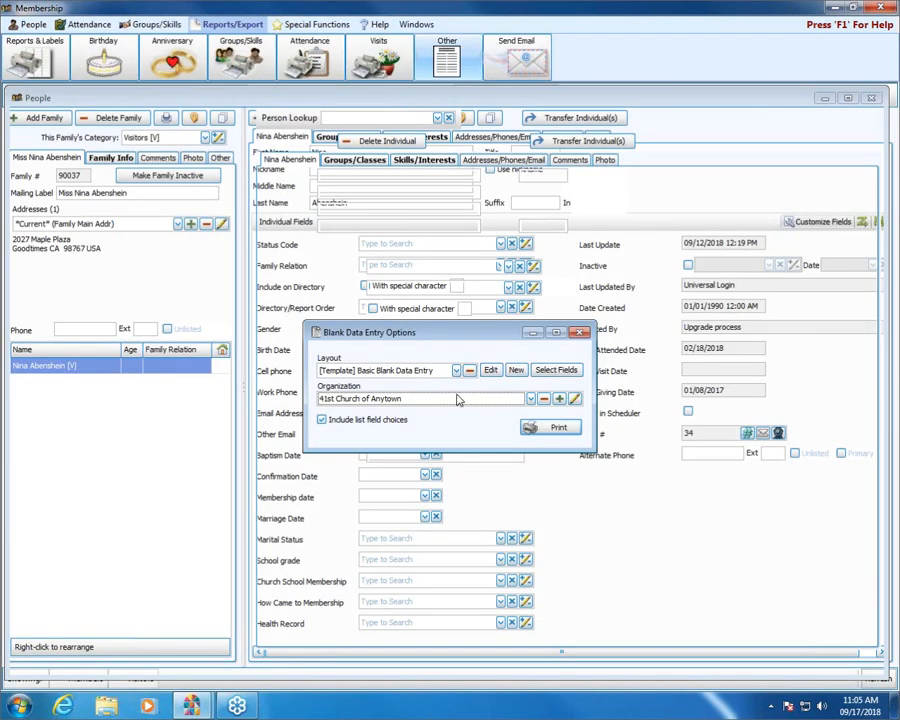
# Step: Briefly open the Basic Blank Data Entry layout in Report Designer, then try Select Fields
pyautogui.click(494, 371)
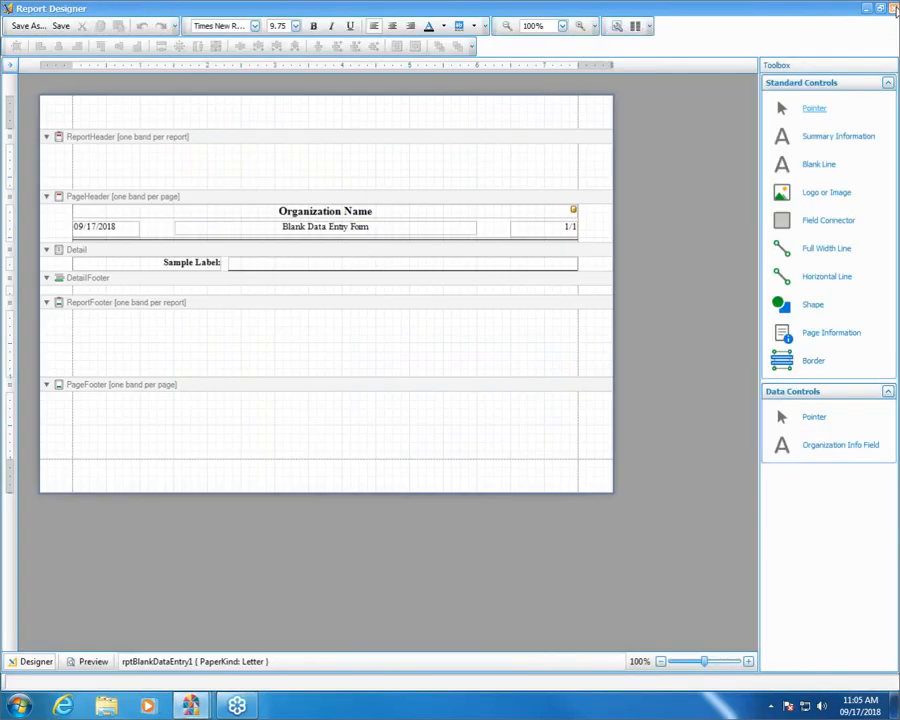
pyautogui.click(893, 9)
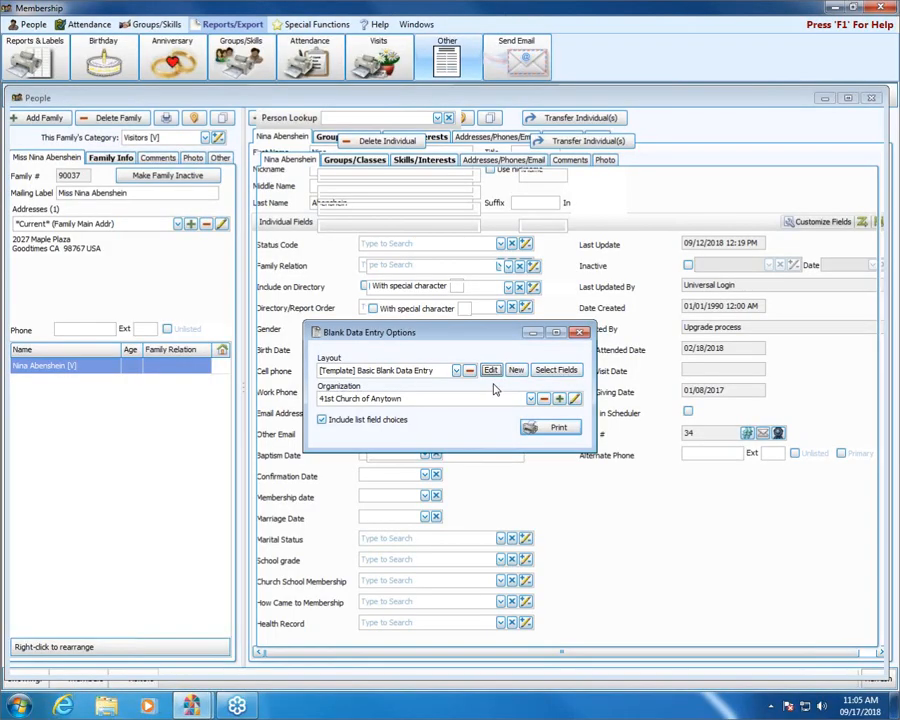
pyautogui.click(560, 371)
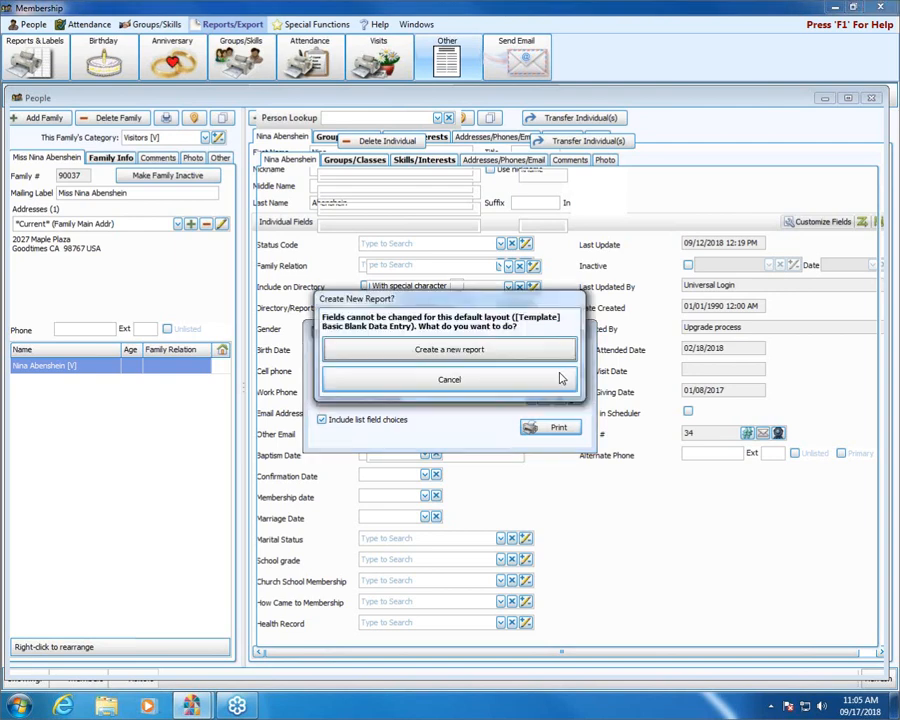
# Step: Create a new report named 'My Blank Data Entry' on a portrait Letter page
pyautogui.click(433, 355)
pyautogui.write('My')
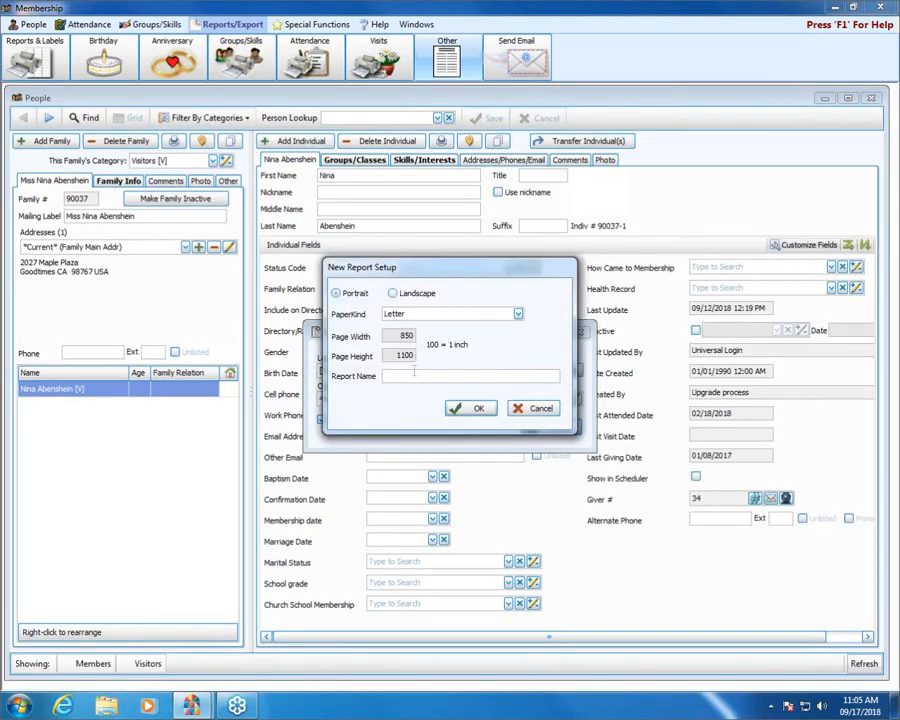
pyautogui.write(' Blank Data Entry')
pyautogui.click(476, 407)
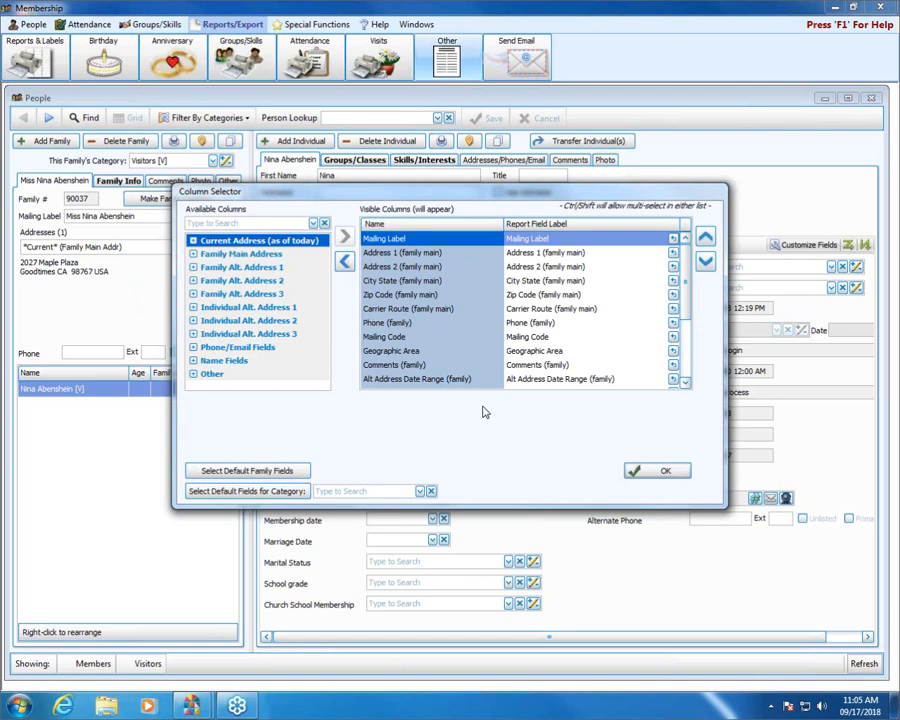
# Step: Search the available columns for 'email' and add Email Address to the Visible Columns
pyautogui.click(193, 241)
pyautogui.click(193, 331)
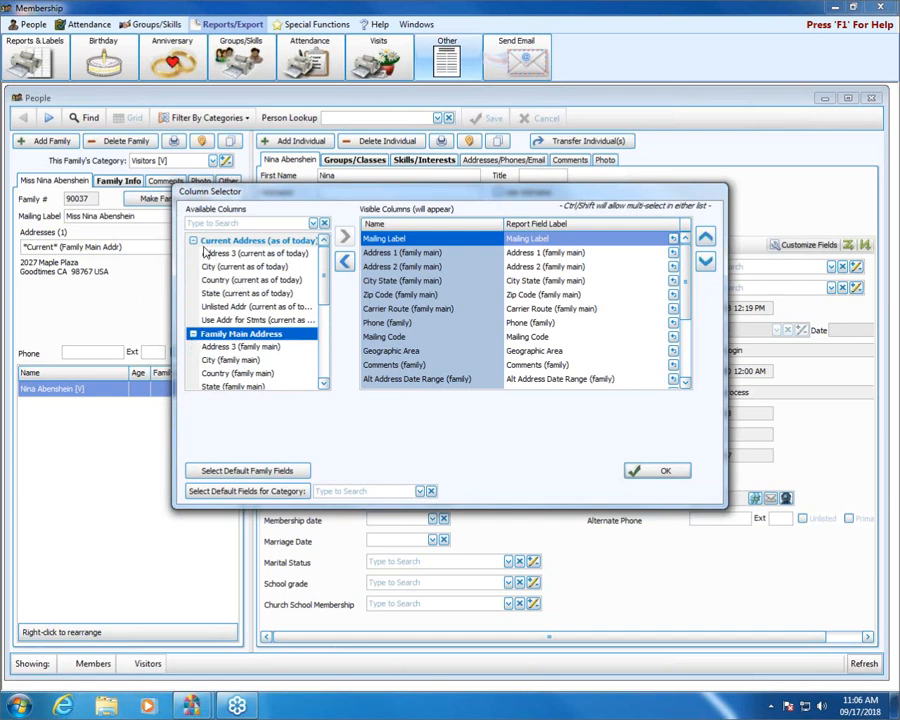
pyautogui.click(193, 241)
pyautogui.click(193, 254)
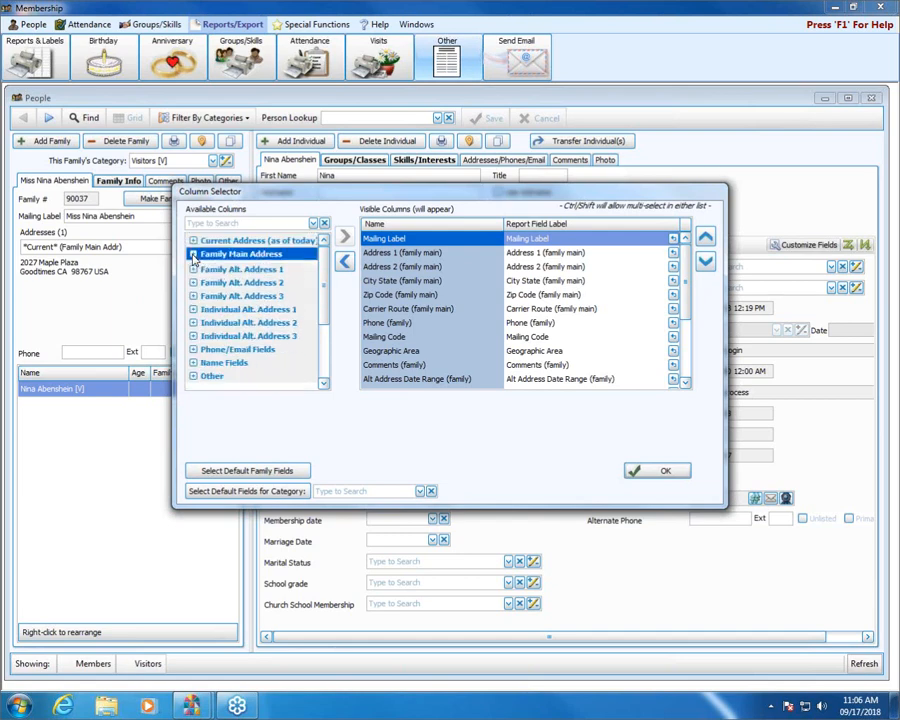
pyautogui.click(199, 222)
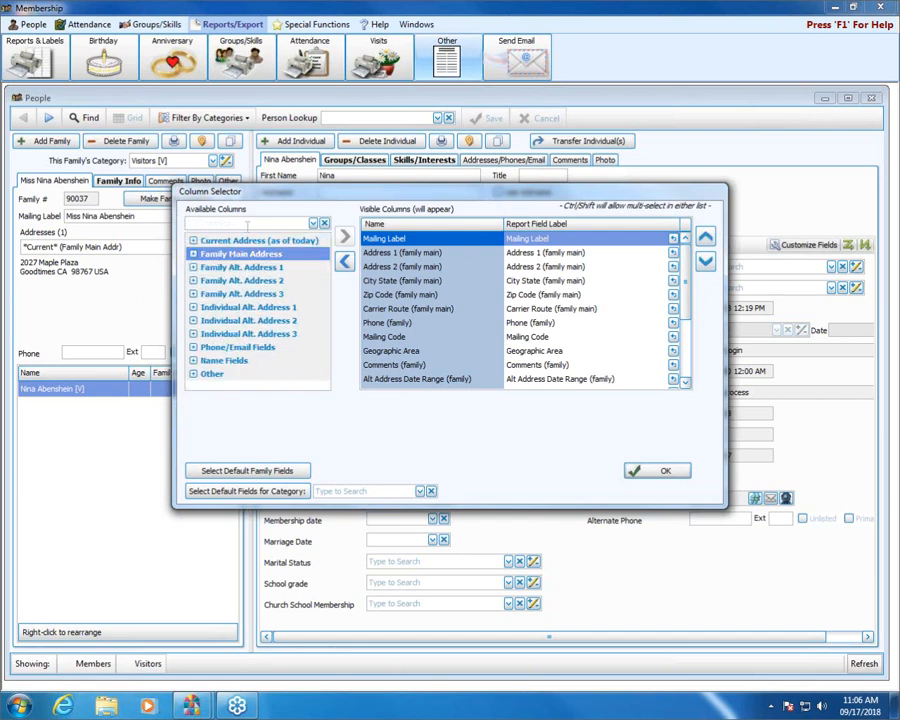
pyautogui.write('email')
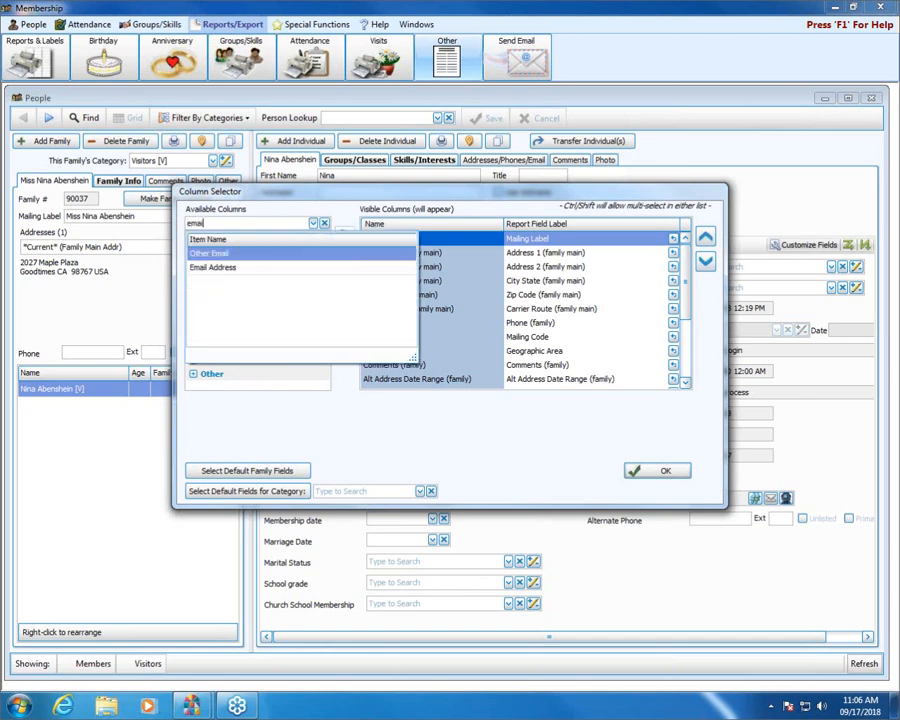
pyautogui.click(249, 268)
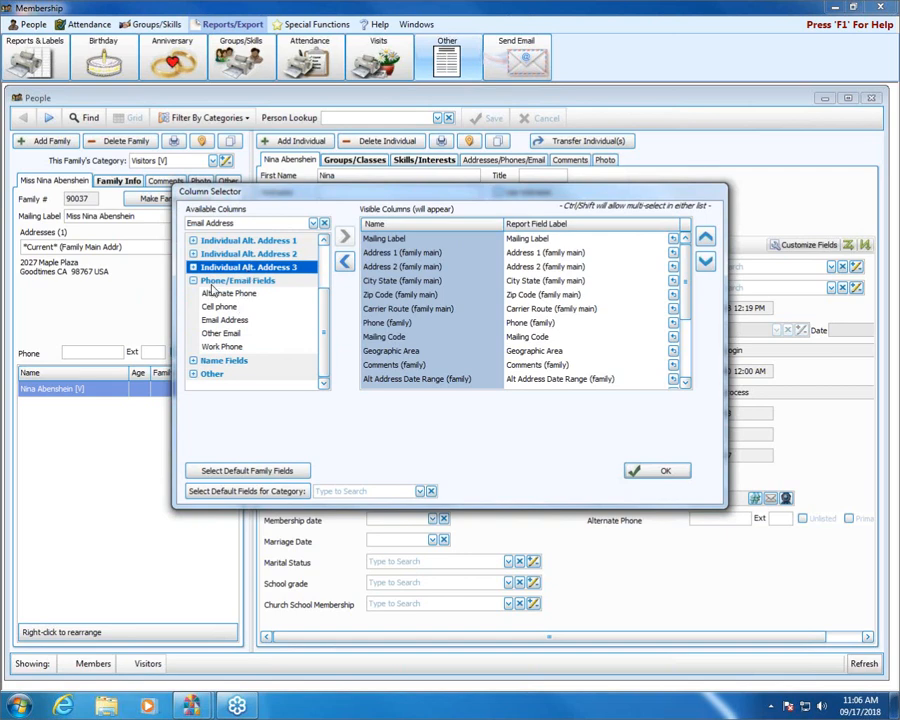
pyautogui.click(225, 321)
pyautogui.doubleClick(225, 321)
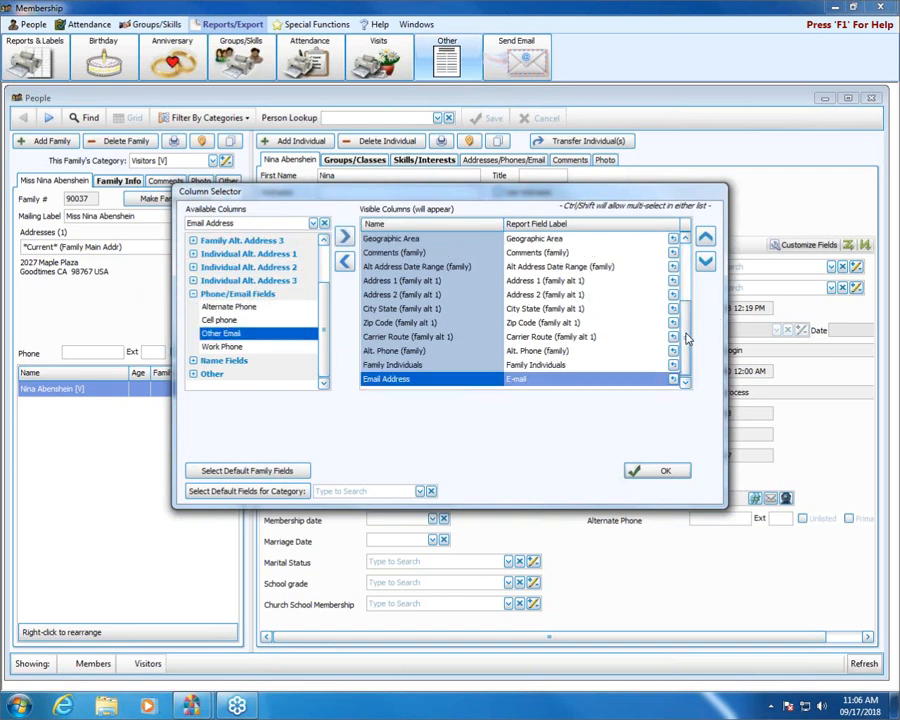
pyautogui.moveTo(686, 336); pyautogui.dragTo(524, 258)
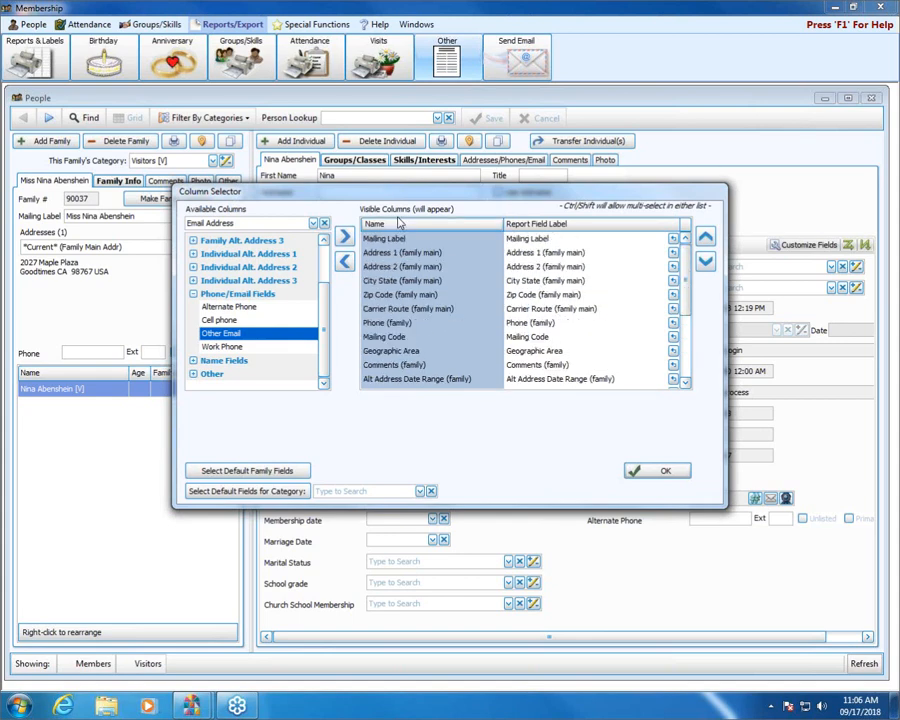
# Step: Accept the columns, preview the blank data entry form twice, then close the report options
pyautogui.click(663, 472)
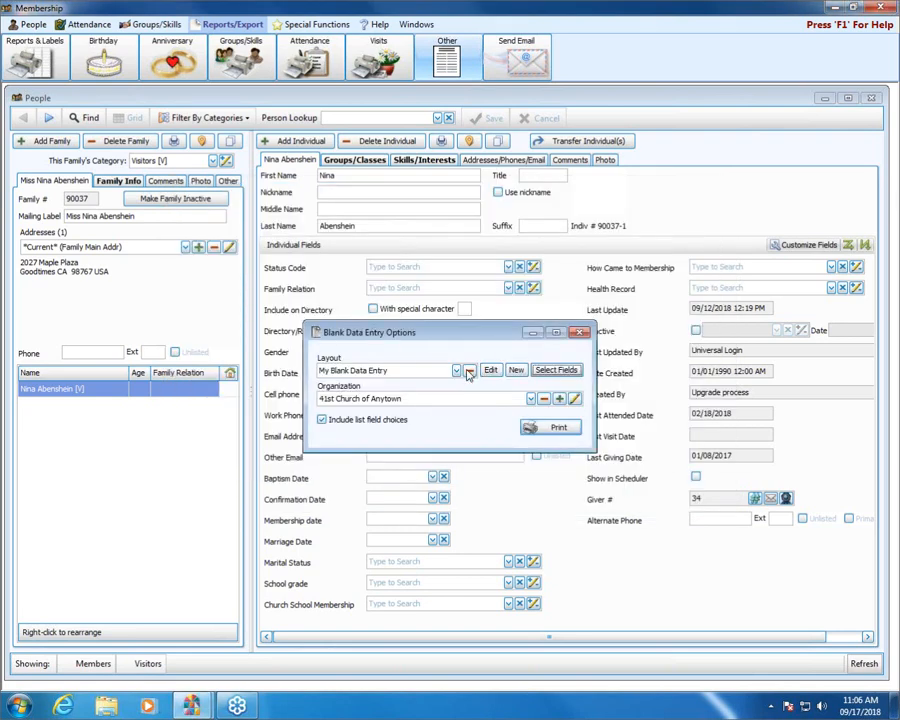
pyautogui.click(556, 429)
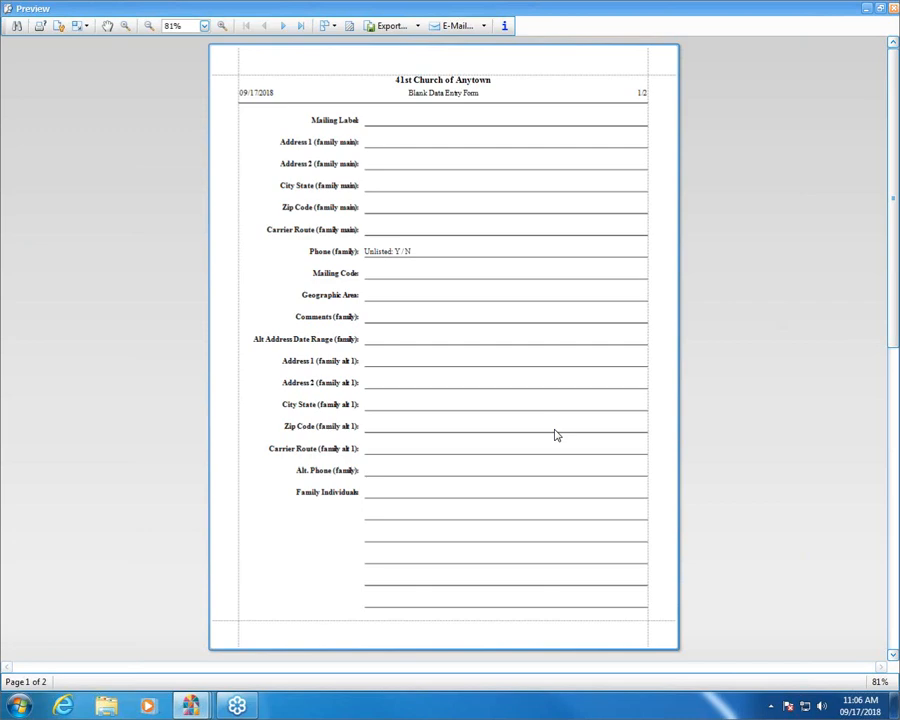
pyautogui.click(893, 9)
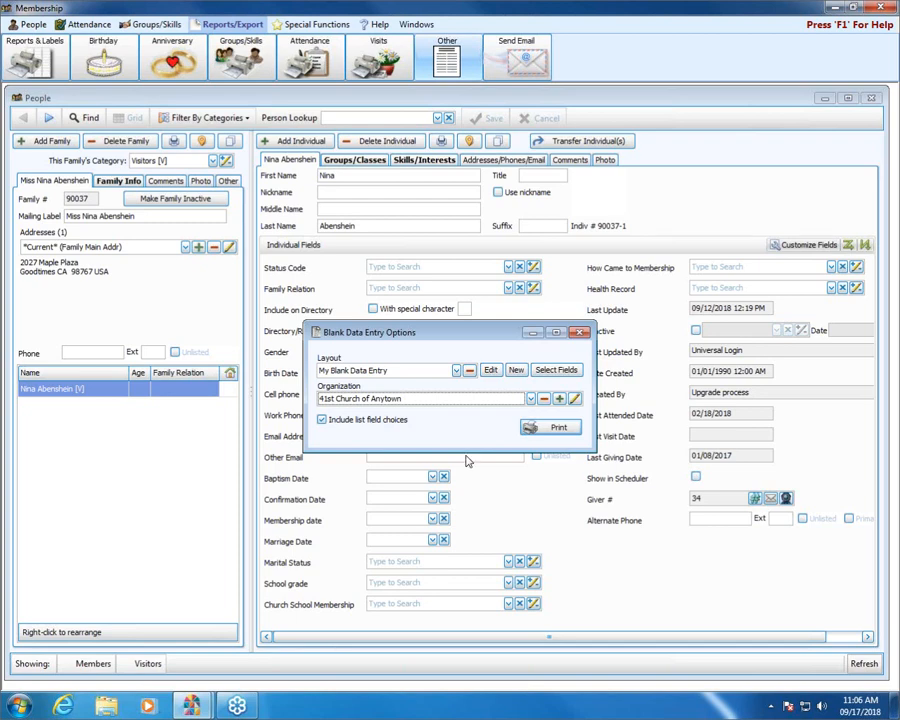
pyautogui.click(558, 430)
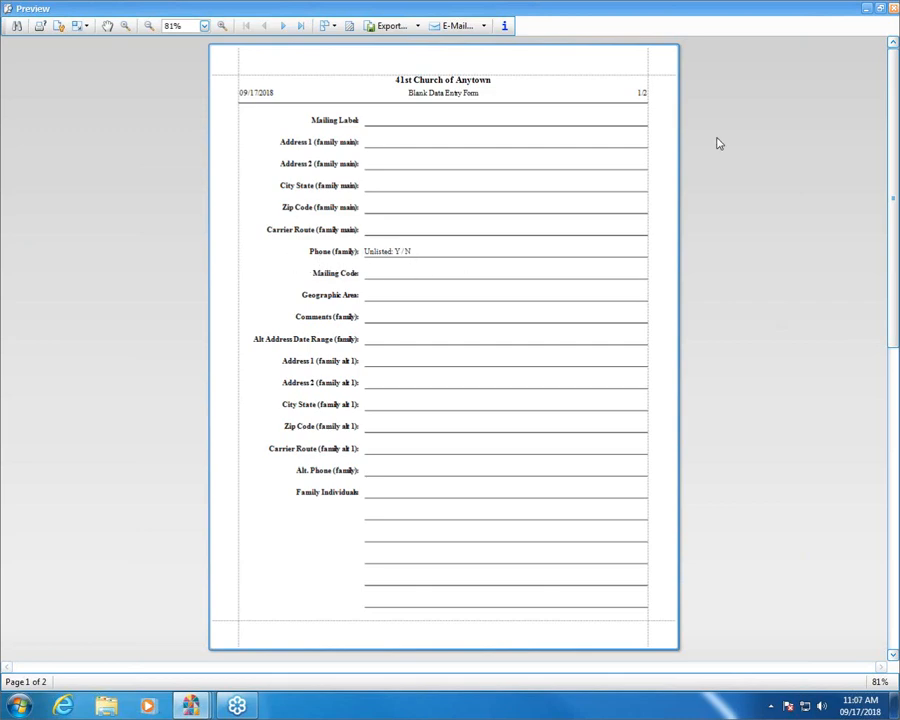
pyautogui.click(894, 8)
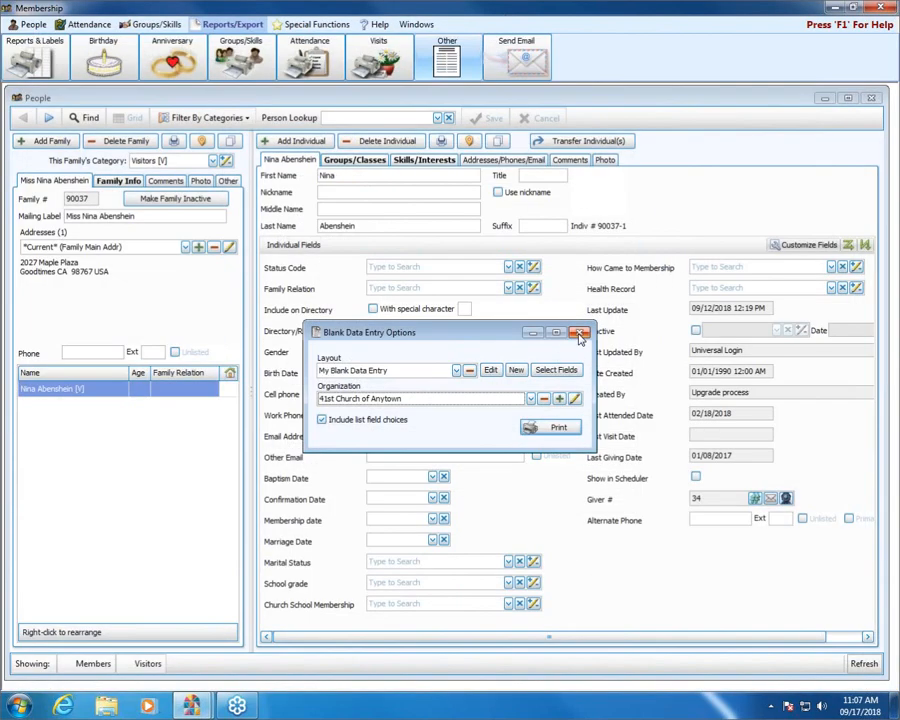
pyautogui.click(579, 334)
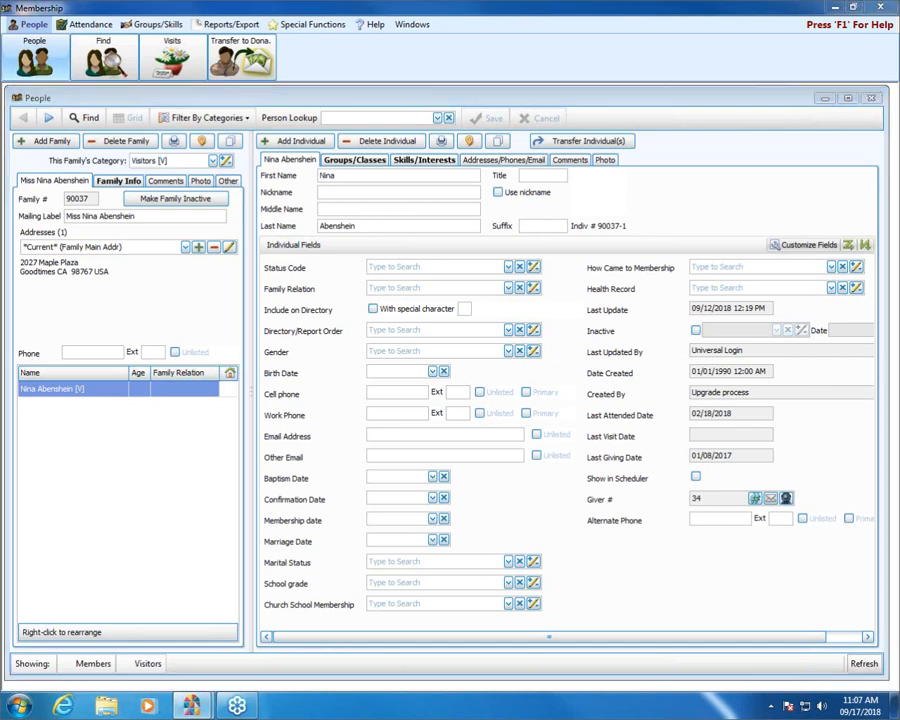
pyautogui.click(30, 663)
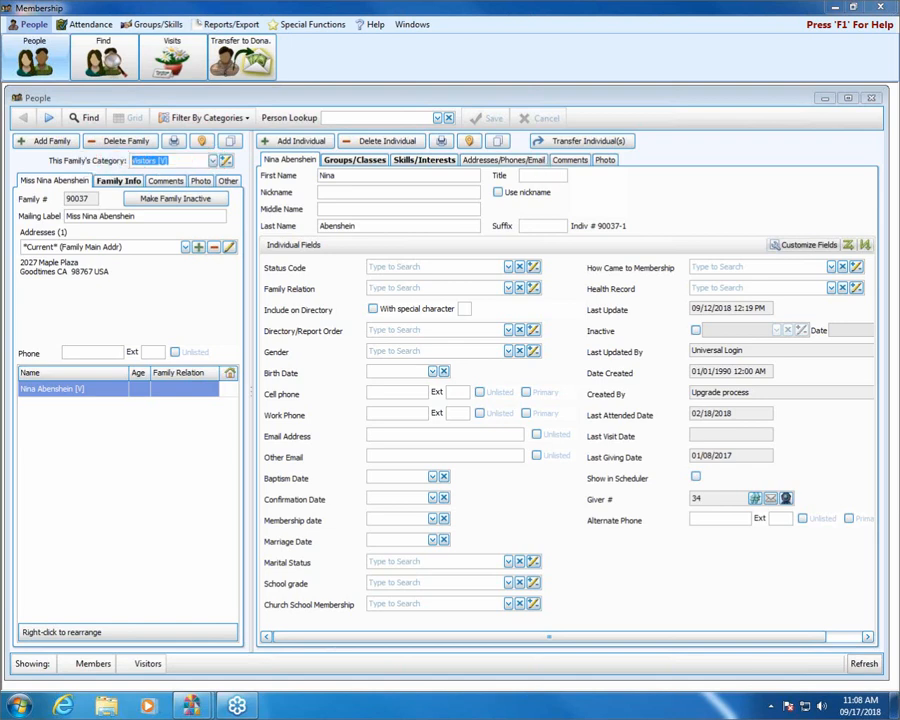
pyautogui.click(252, 118)
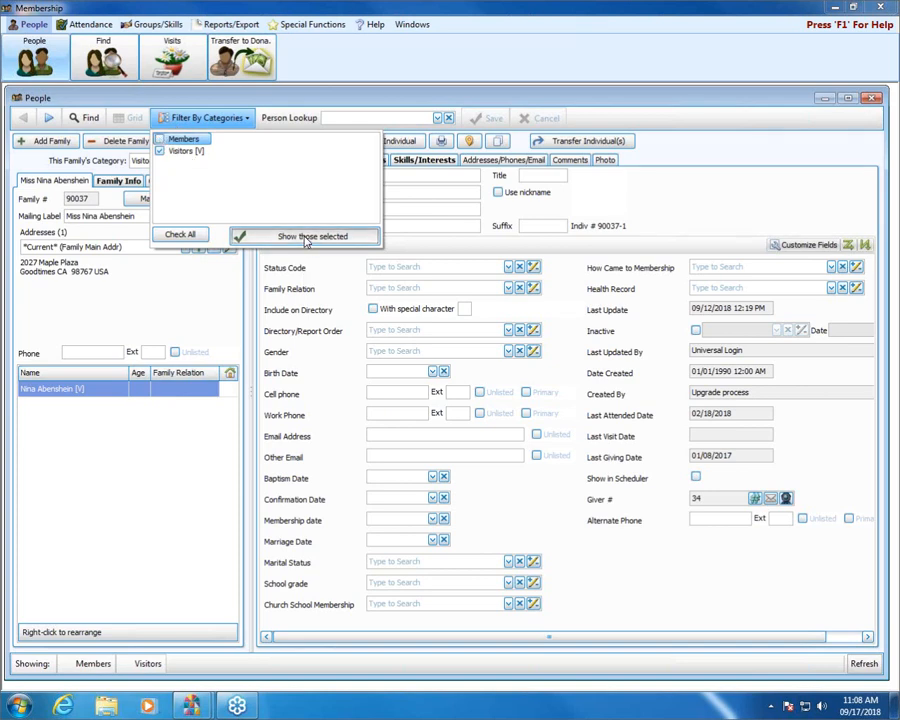
pyautogui.click(306, 237)
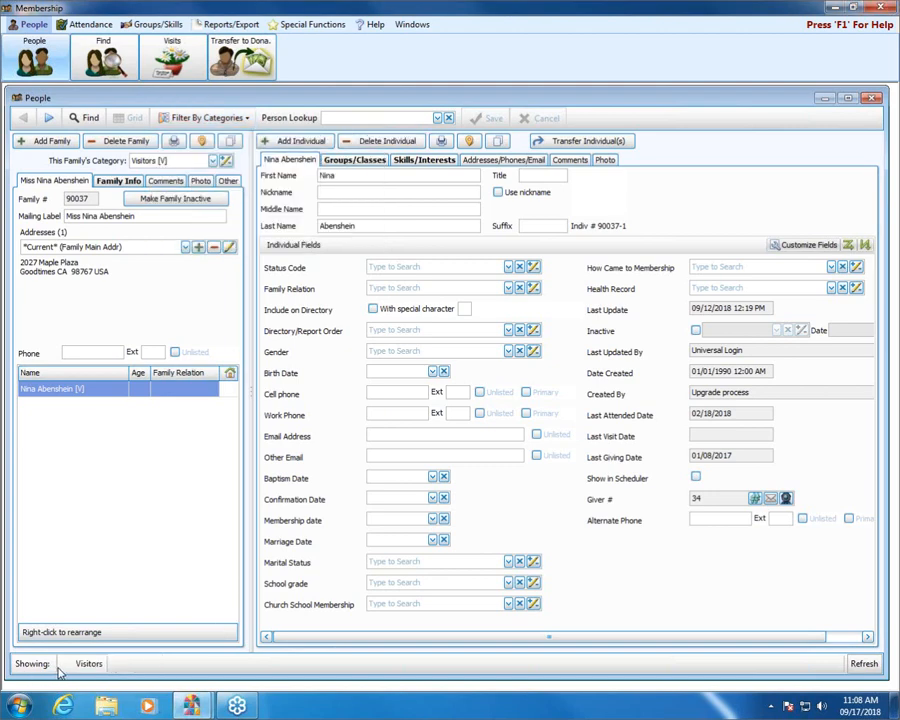
pyautogui.click(48, 118)
pyautogui.click(48, 118)
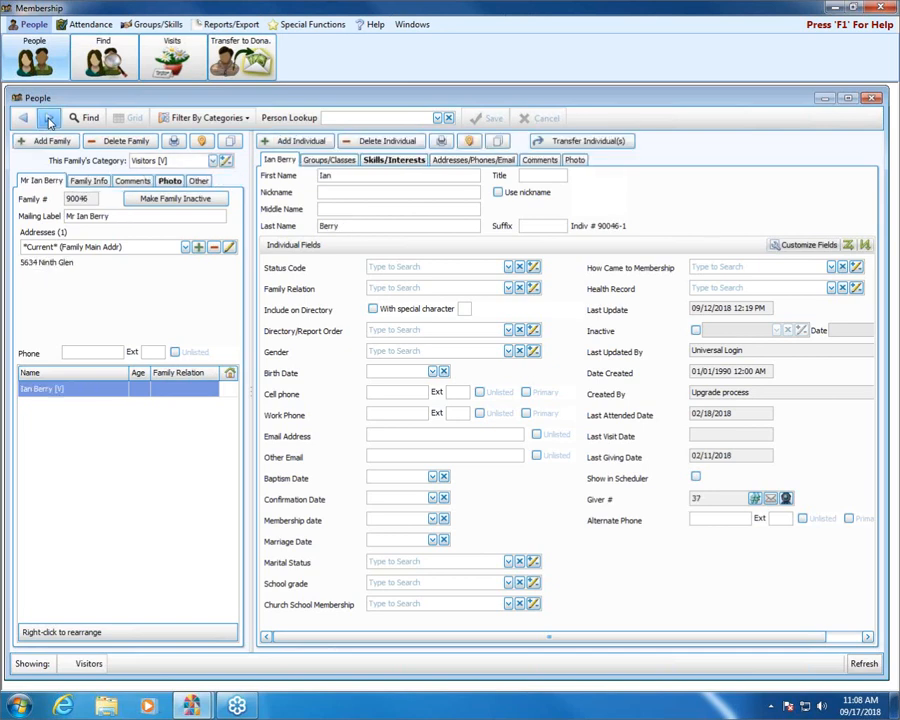
pyautogui.click(48, 118)
pyautogui.click(48, 118)
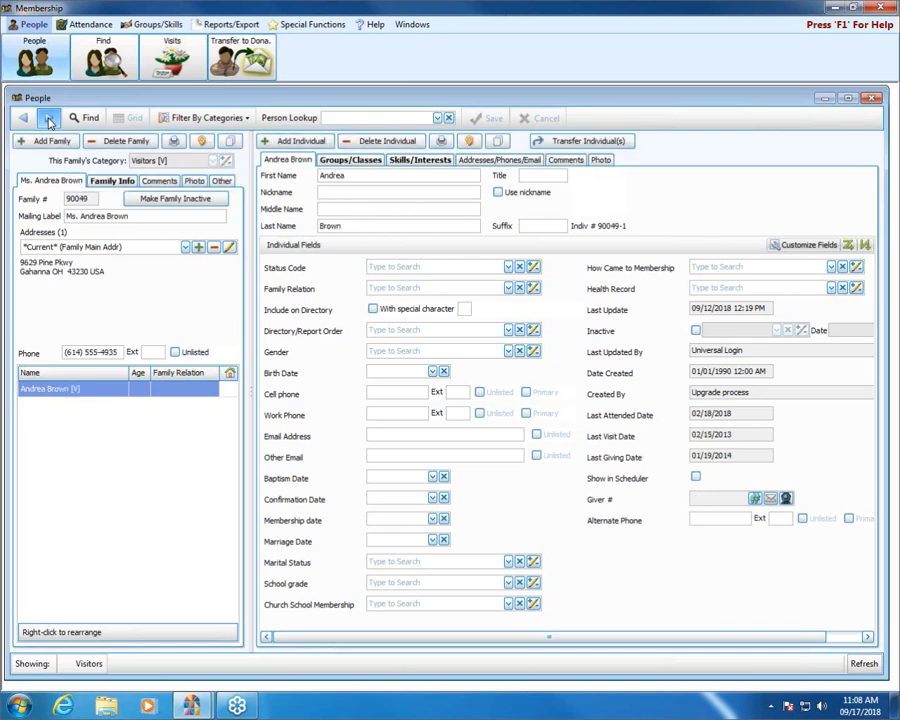
pyautogui.click(48, 118)
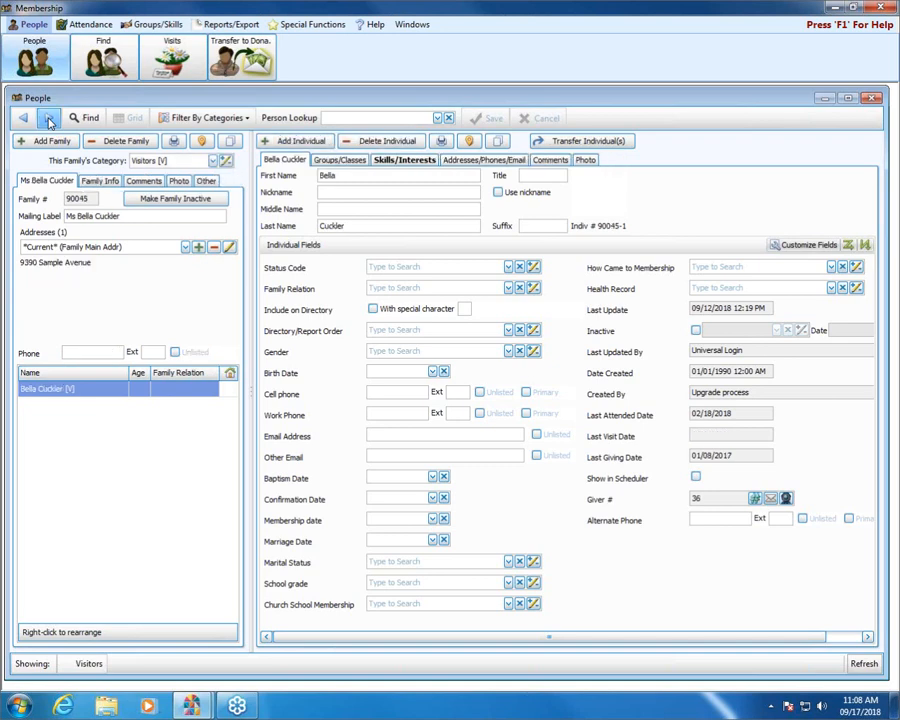
pyautogui.click(238, 118)
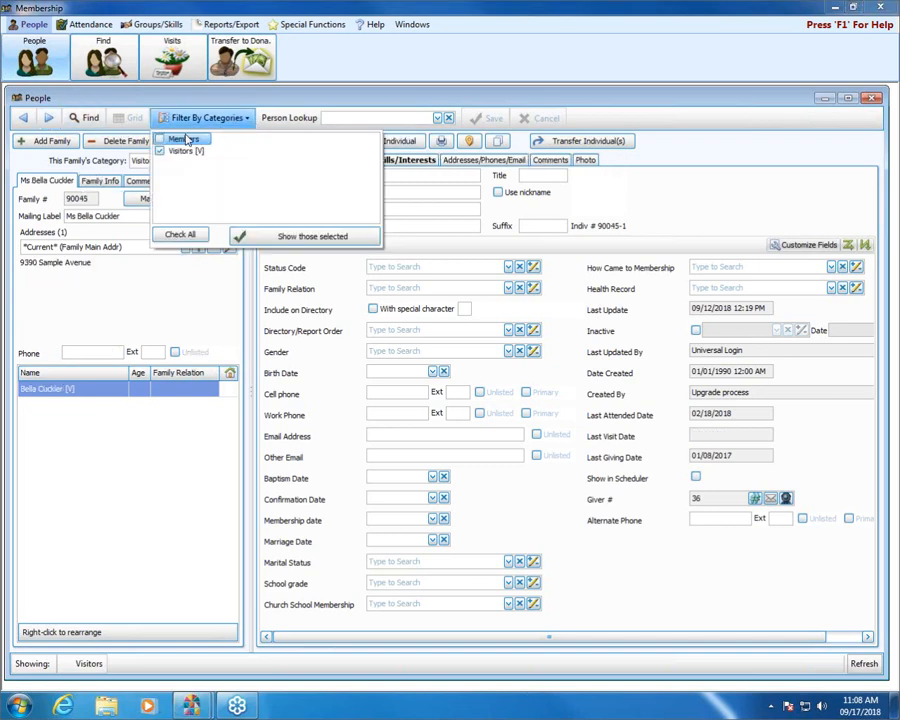
pyautogui.click(158, 139)
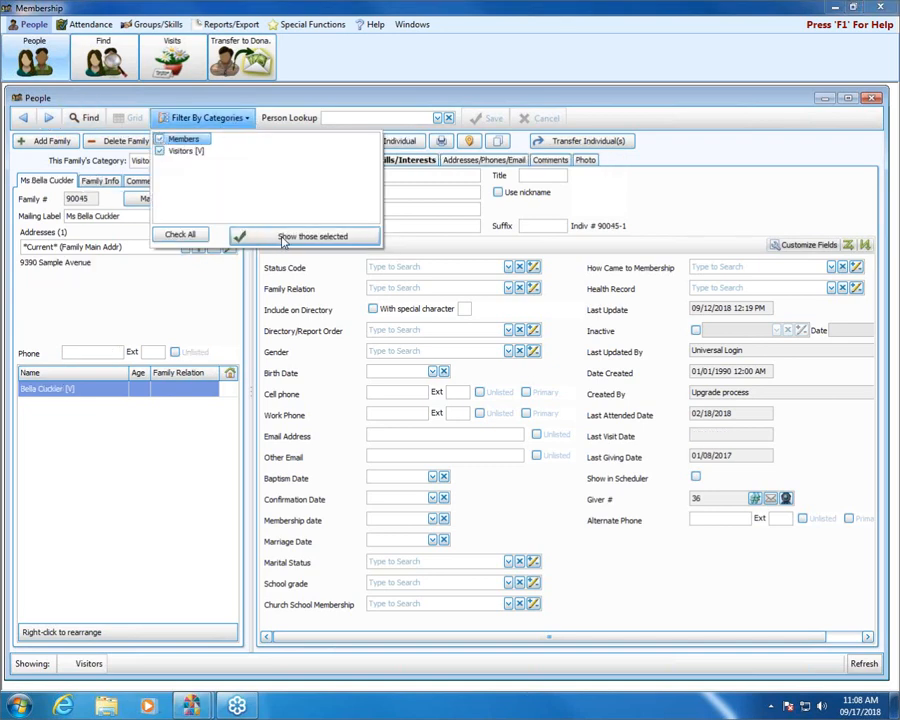
pyautogui.click(283, 237)
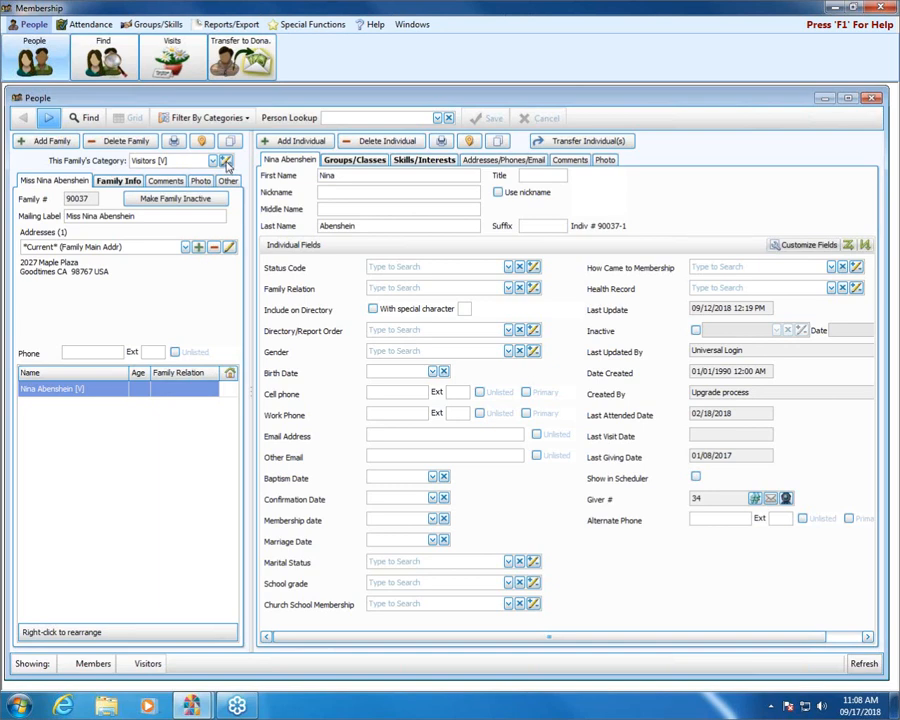
# Step: Add family category code X 'Duplicate' in place of the rejected code D, then close the list
pyautogui.click(226, 162)
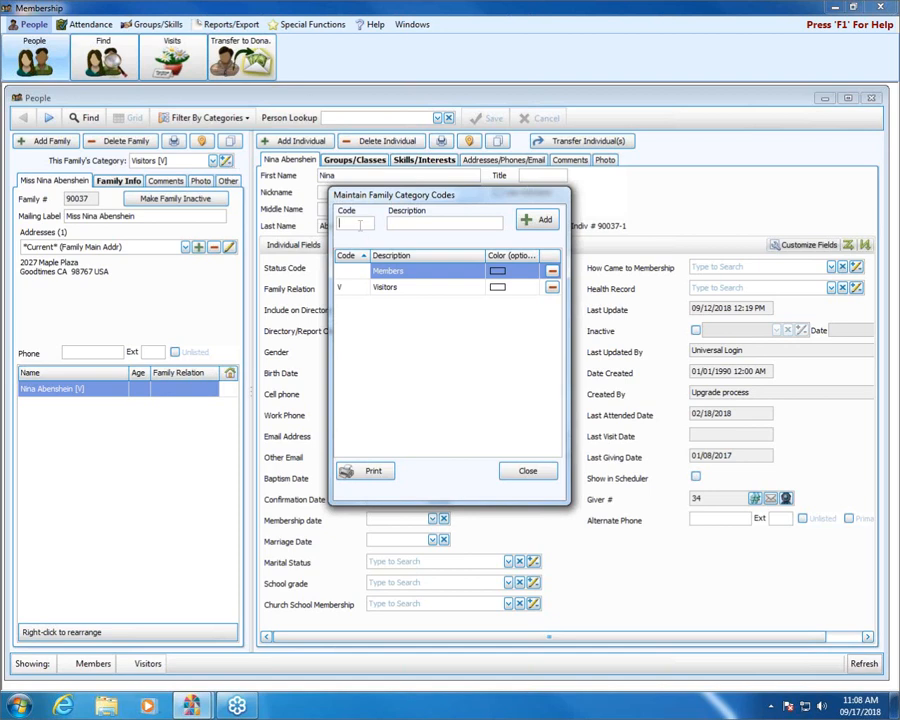
pyautogui.write('D')
pyautogui.press('Tab')
pyautogui.write('Duplicate')
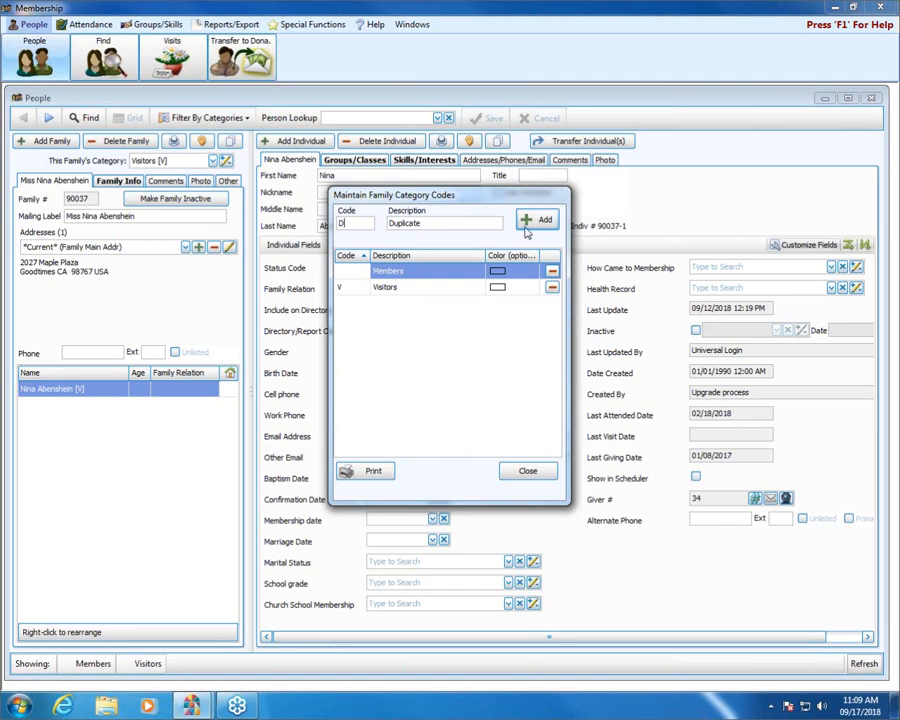
pyautogui.click(538, 220)
pyautogui.press('BackSpace')
pyautogui.write('X')
pyautogui.click(533, 221)
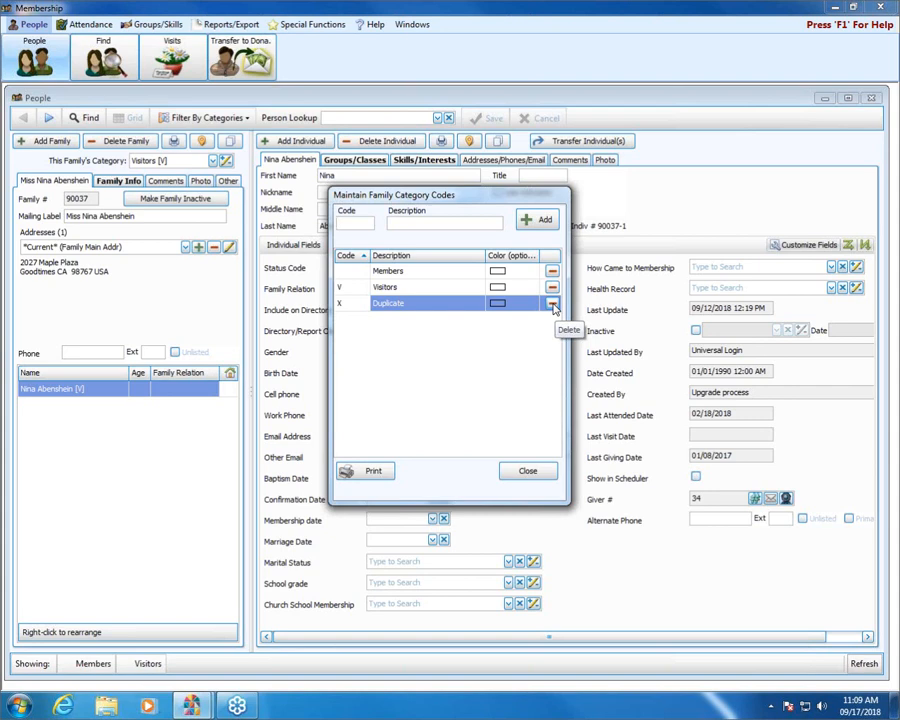
pyautogui.click(525, 474)
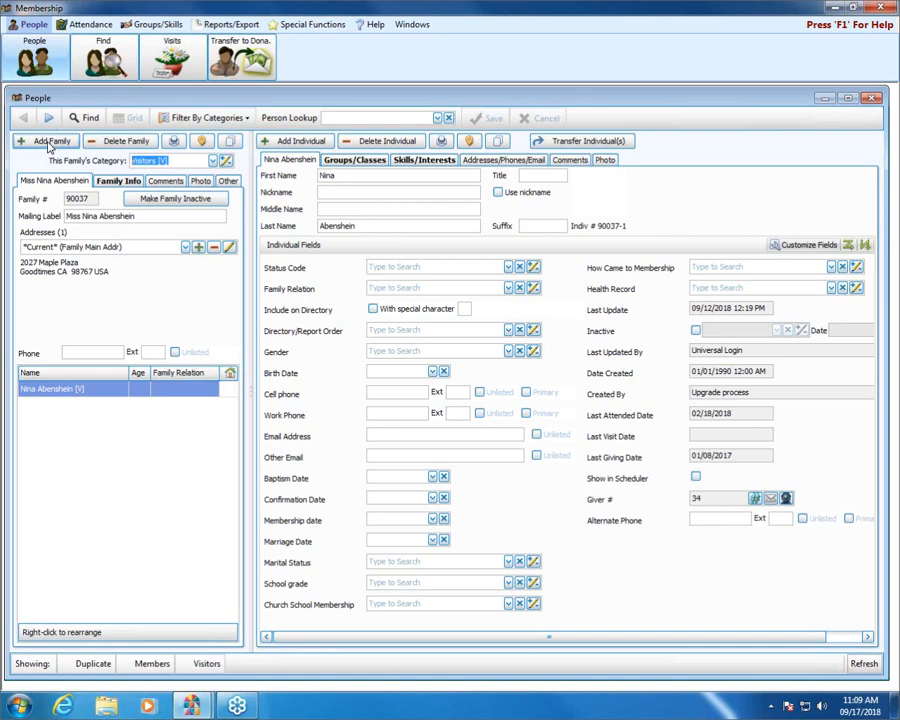
pyautogui.click(48, 145)
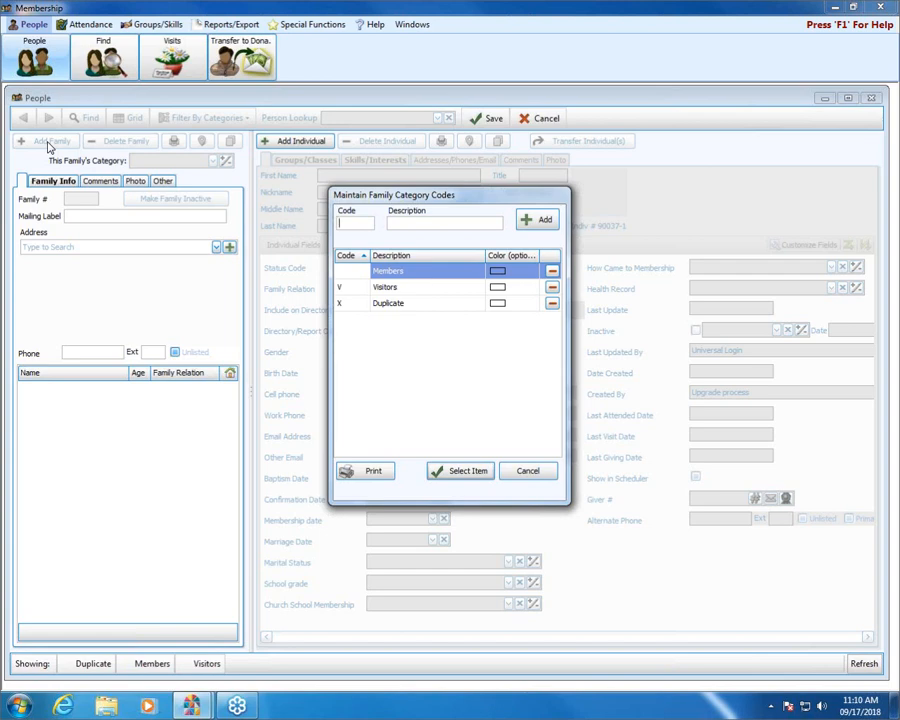
pyautogui.click(517, 475)
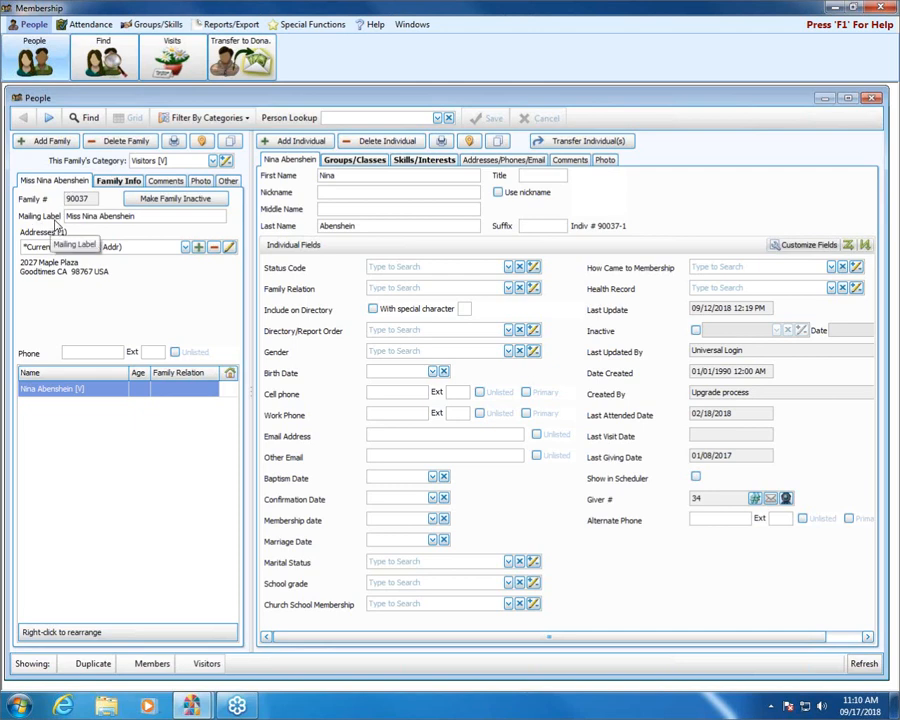
pyautogui.click(127, 184)
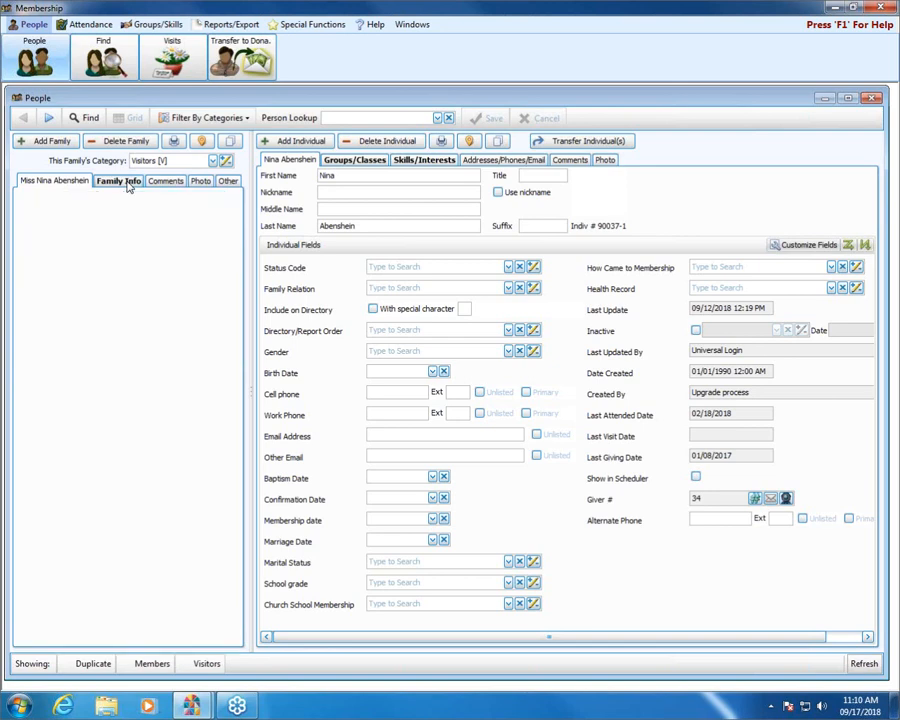
pyautogui.click(160, 183)
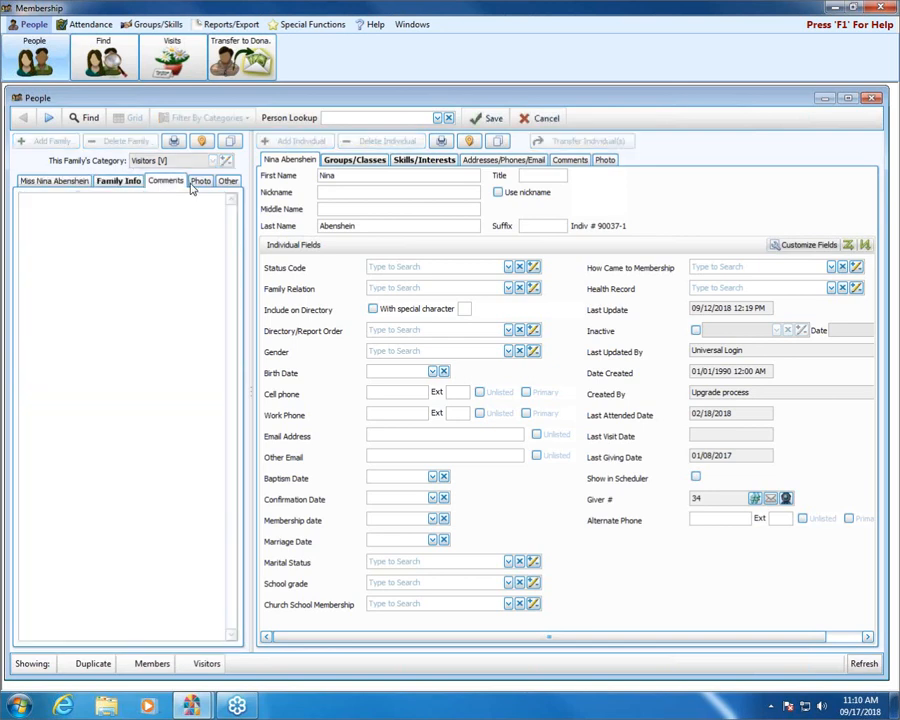
pyautogui.click(200, 181)
pyautogui.click(228, 182)
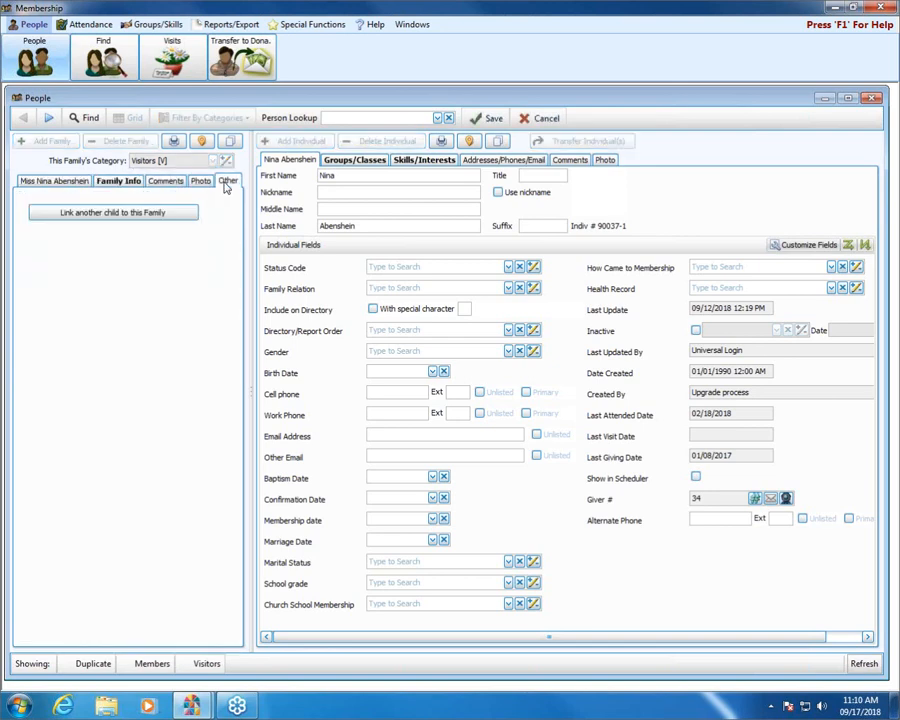
pyautogui.click(45, 184)
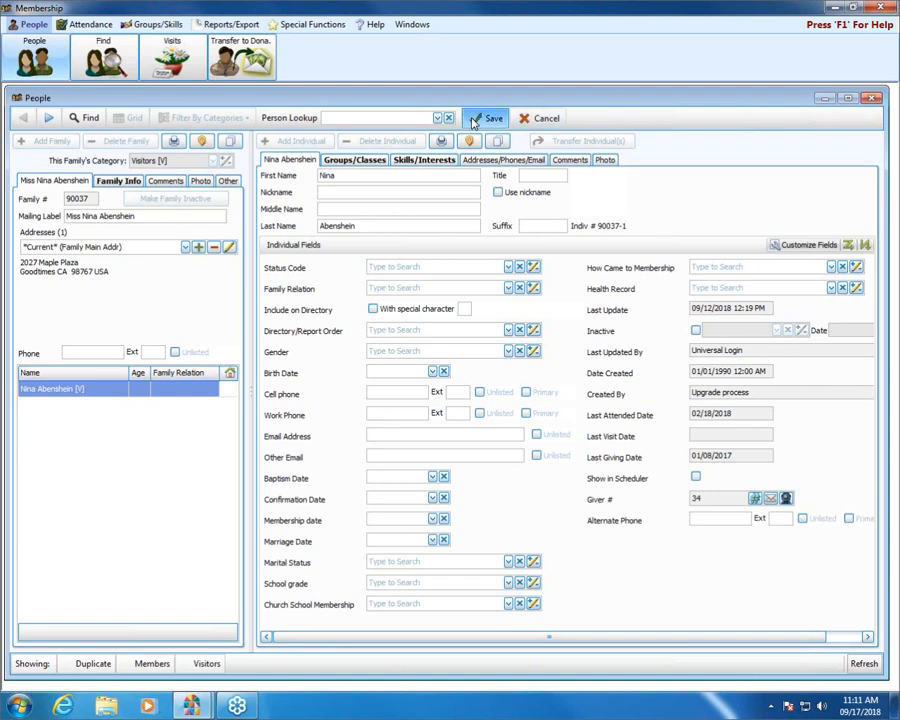
# Step: Save the current family record and advance five records to the target family
pyautogui.click(488, 118)
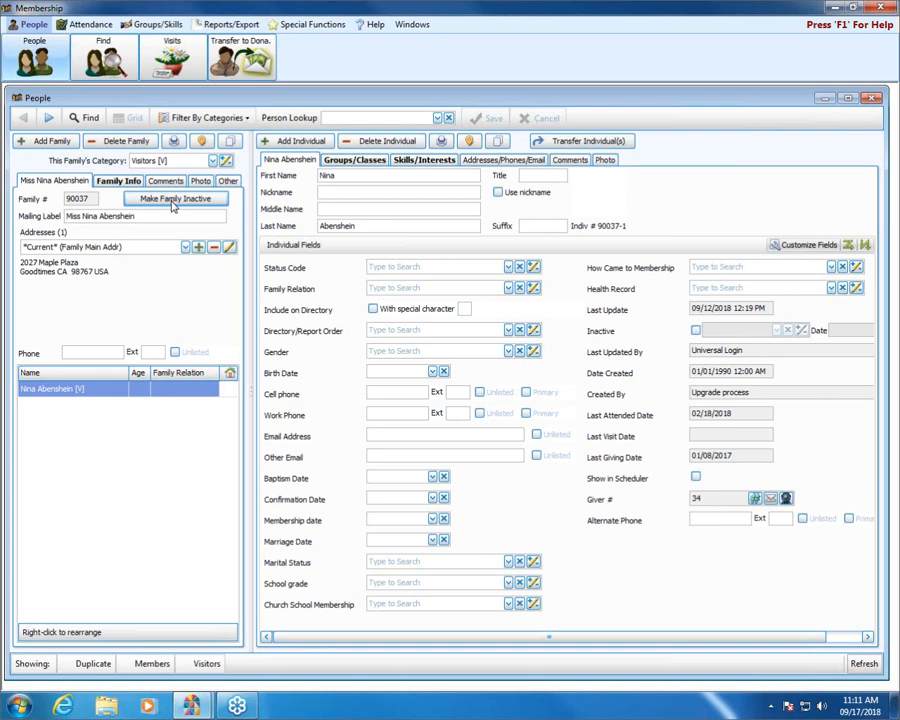
pyautogui.click(50, 118)
pyautogui.click(50, 118)
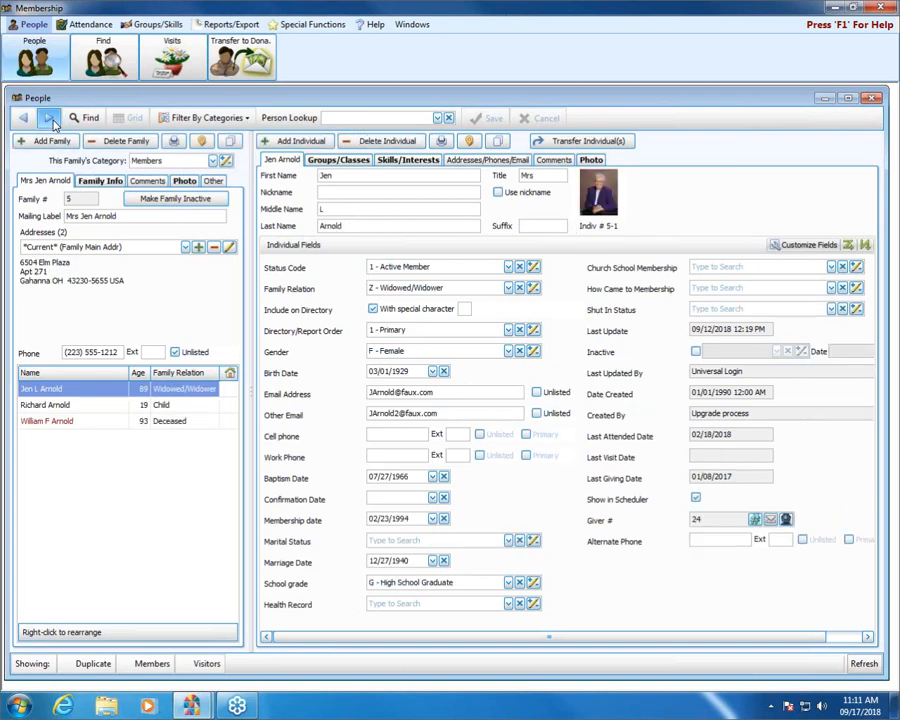
pyautogui.click(50, 118)
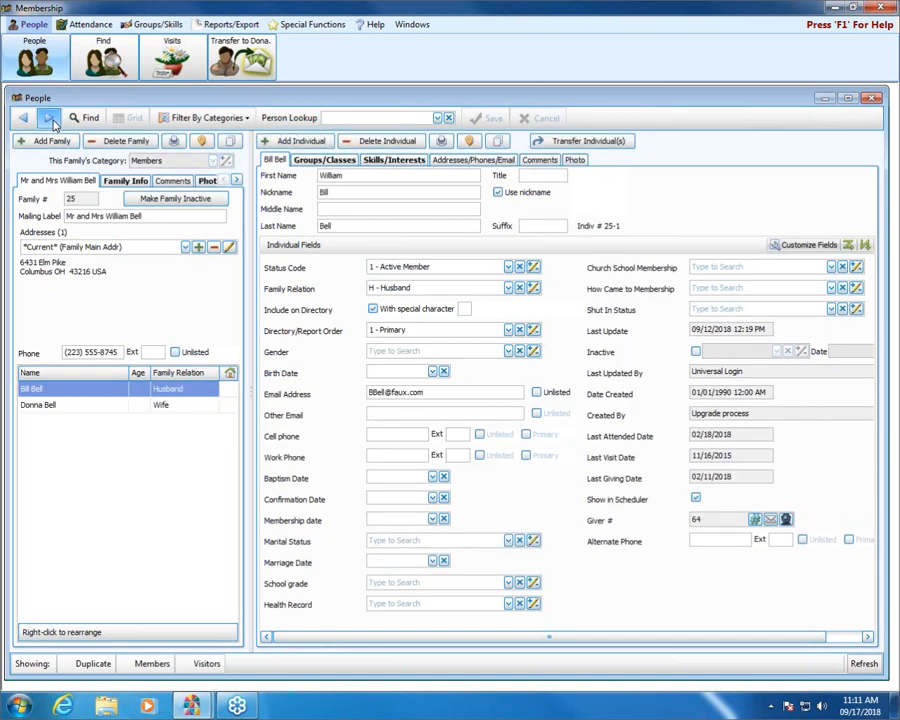
pyautogui.click(50, 118)
pyautogui.click(50, 118)
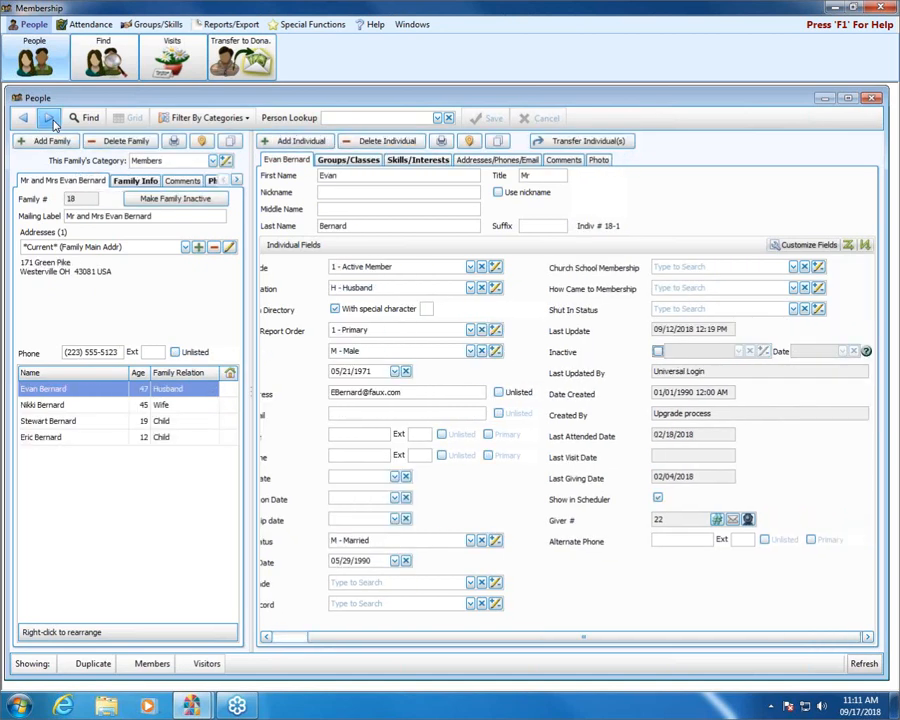
# Step: Make the whole family inactive with reason 4 - Transfer to other denomination, dated 09/16/2018
pyautogui.click(189, 204)
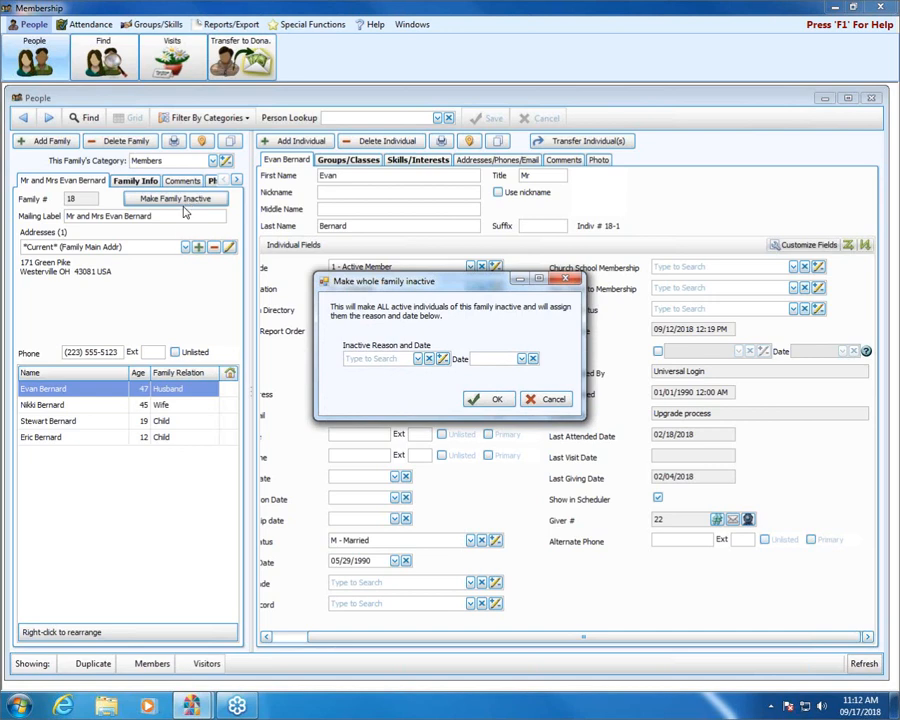
pyautogui.click(418, 360)
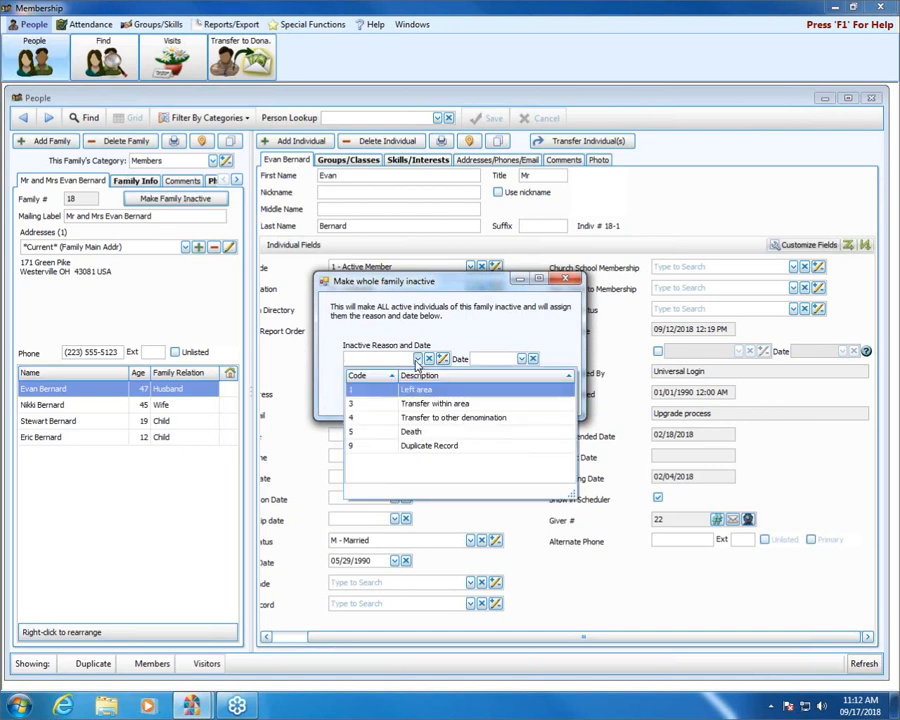
pyautogui.click(462, 418)
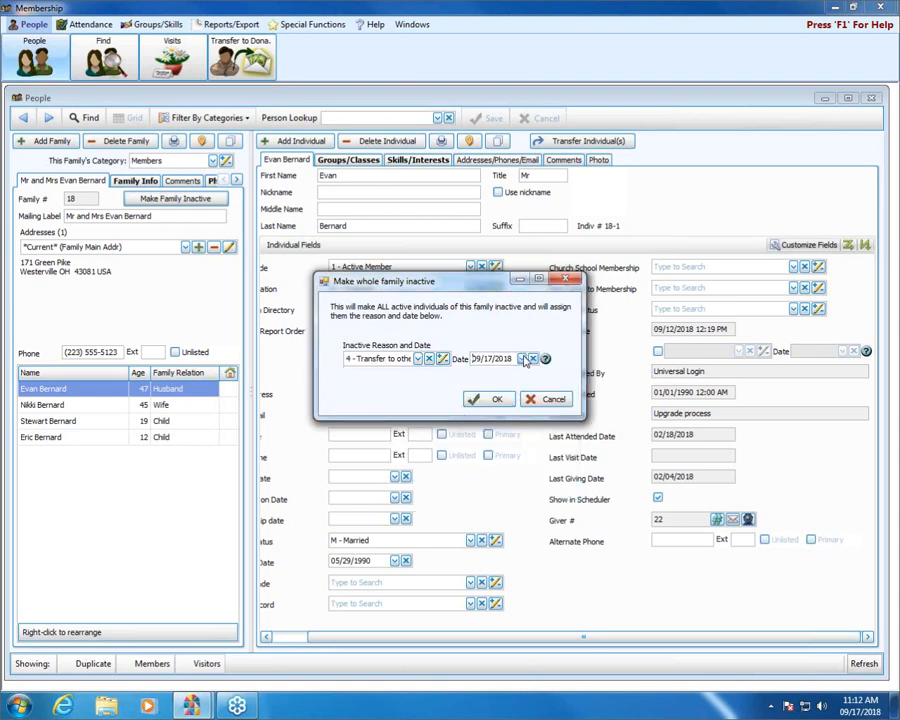
pyautogui.click(523, 359)
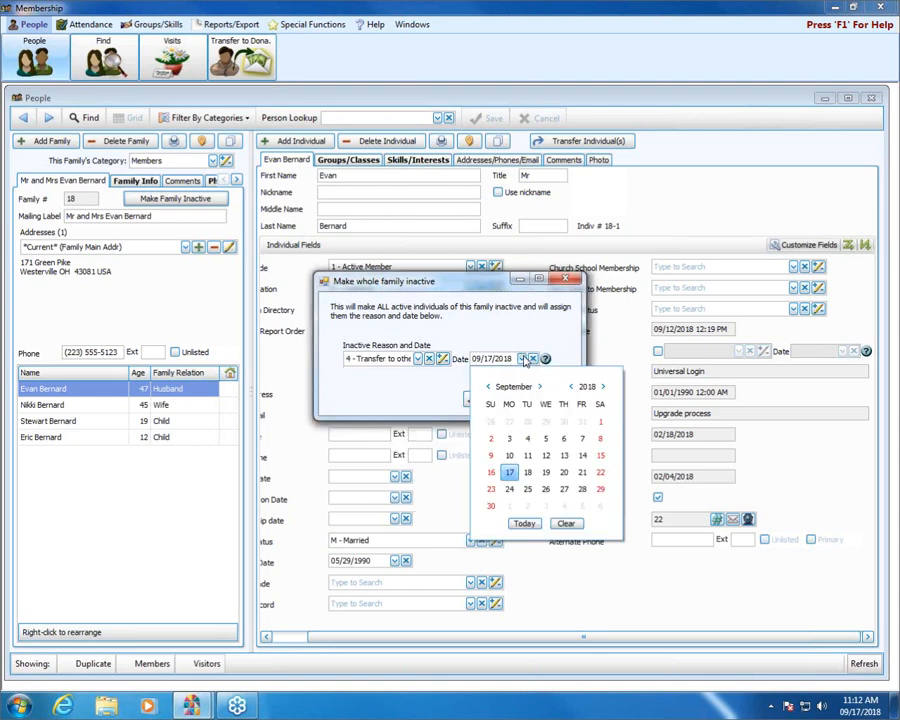
pyautogui.click(491, 476)
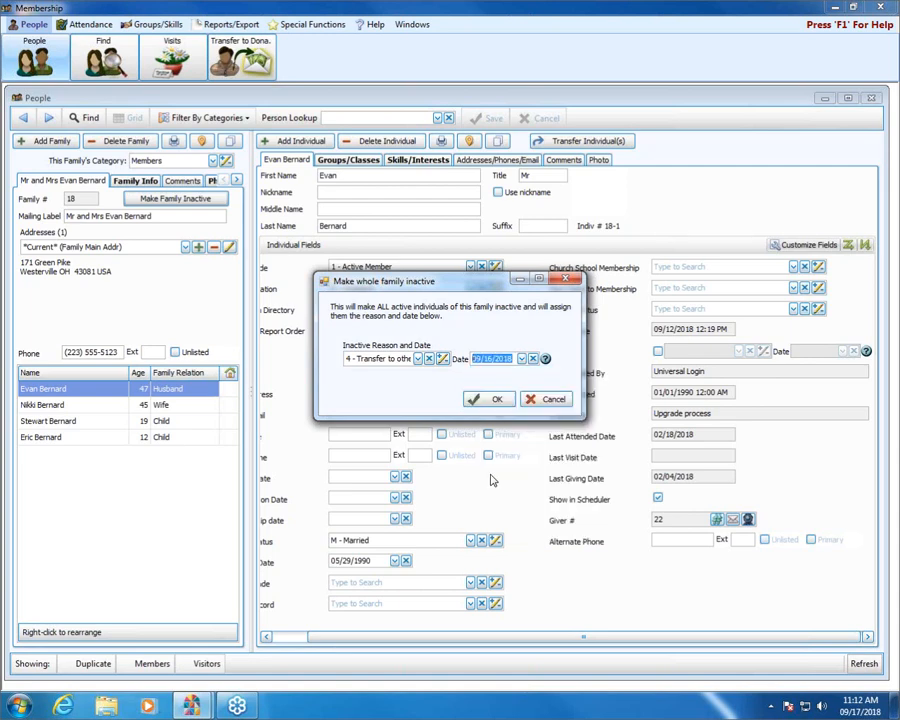
pyautogui.click(494, 400)
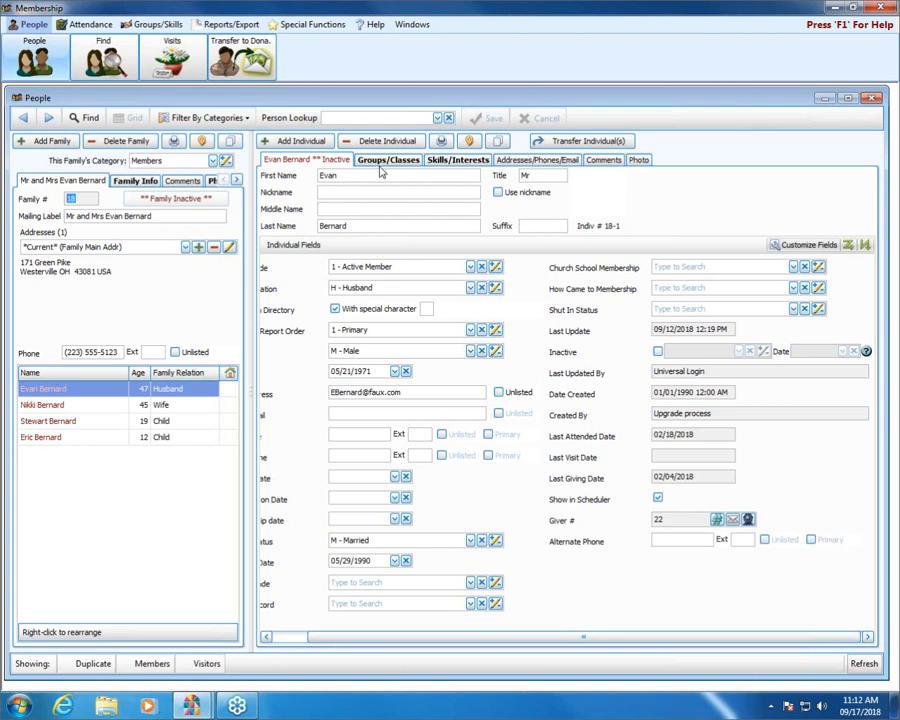
pyautogui.click(437, 118)
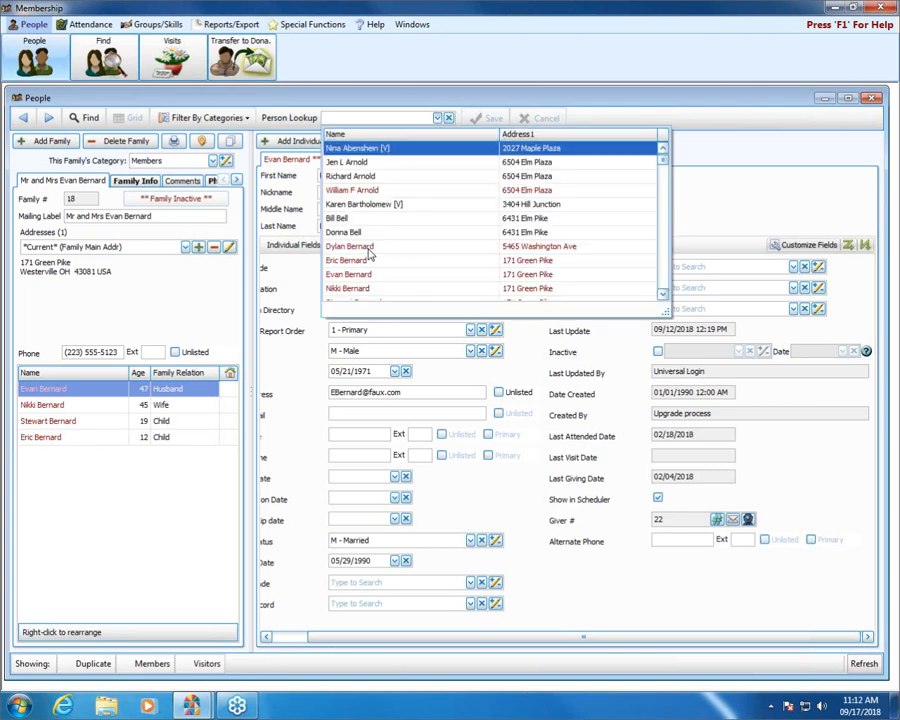
# Step: Check the wife's and both children's inactive status, then bring up the inactive reason codes
pyautogui.click(770, 185)
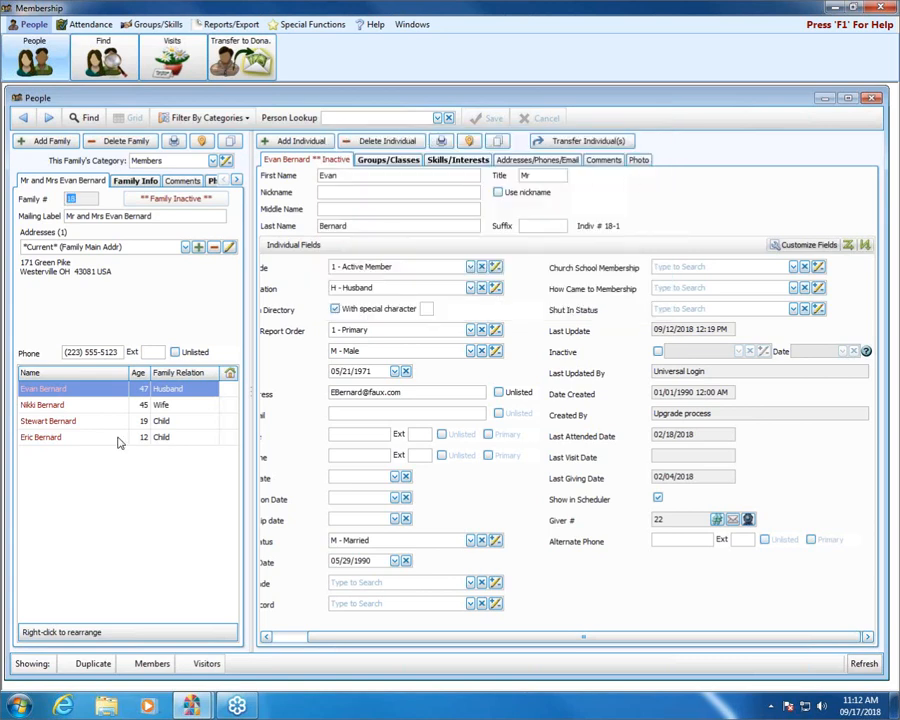
pyautogui.click(94, 405)
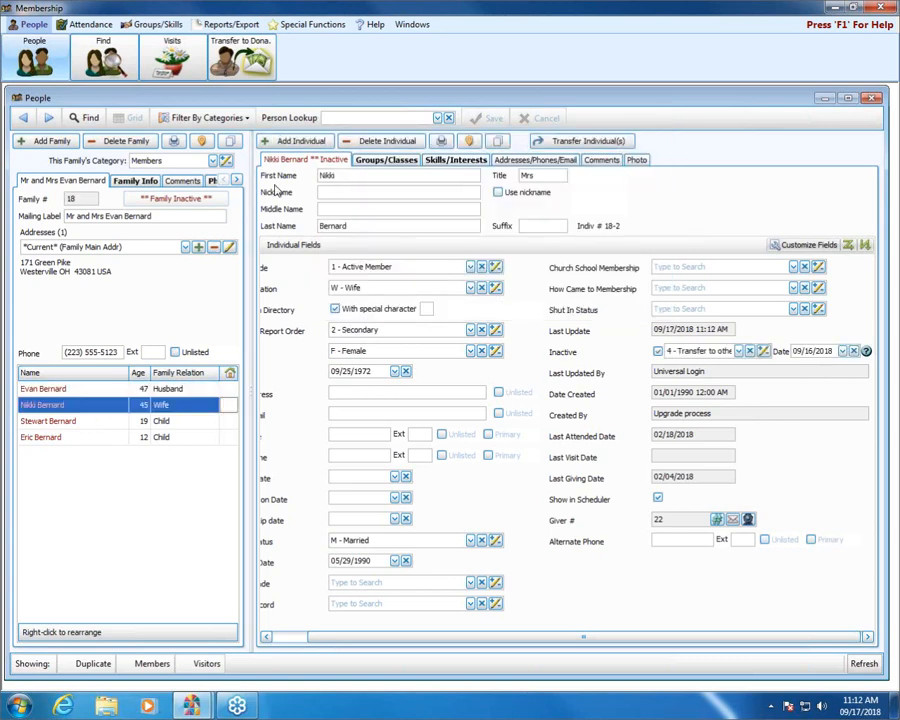
pyautogui.click(72, 422)
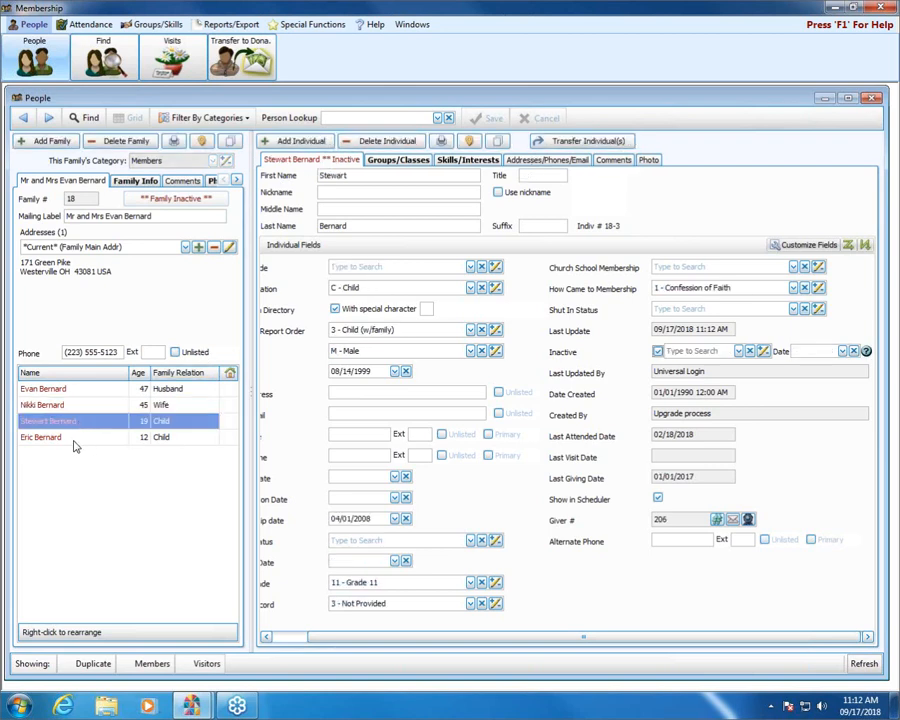
pyautogui.click(73, 440)
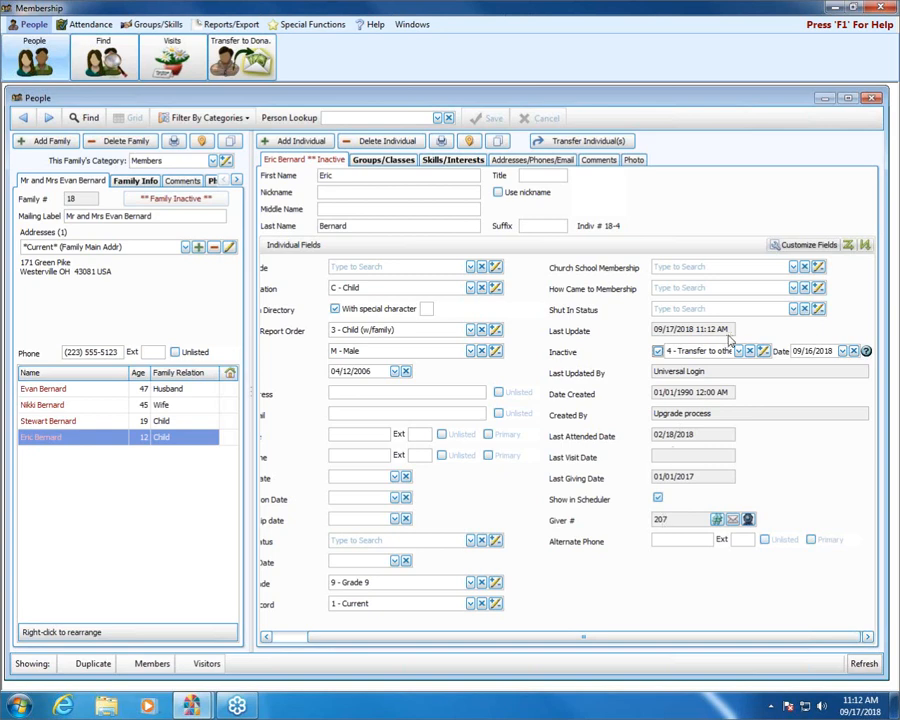
pyautogui.click(760, 351)
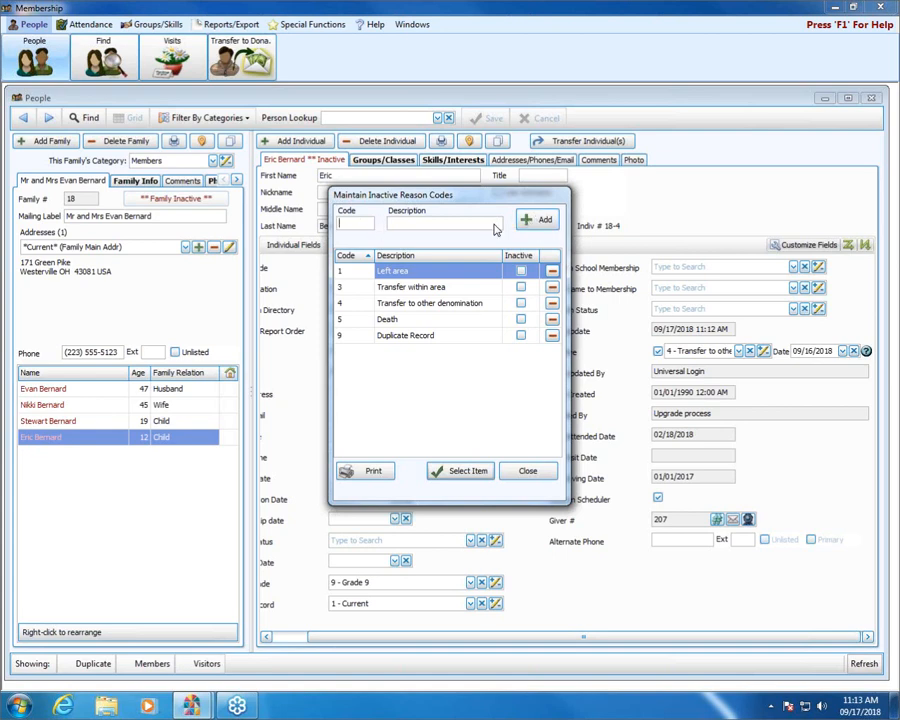
# Step: Start deleting the Left area reason, cancel the deletion, and close the reason codes list
pyautogui.click(553, 271)
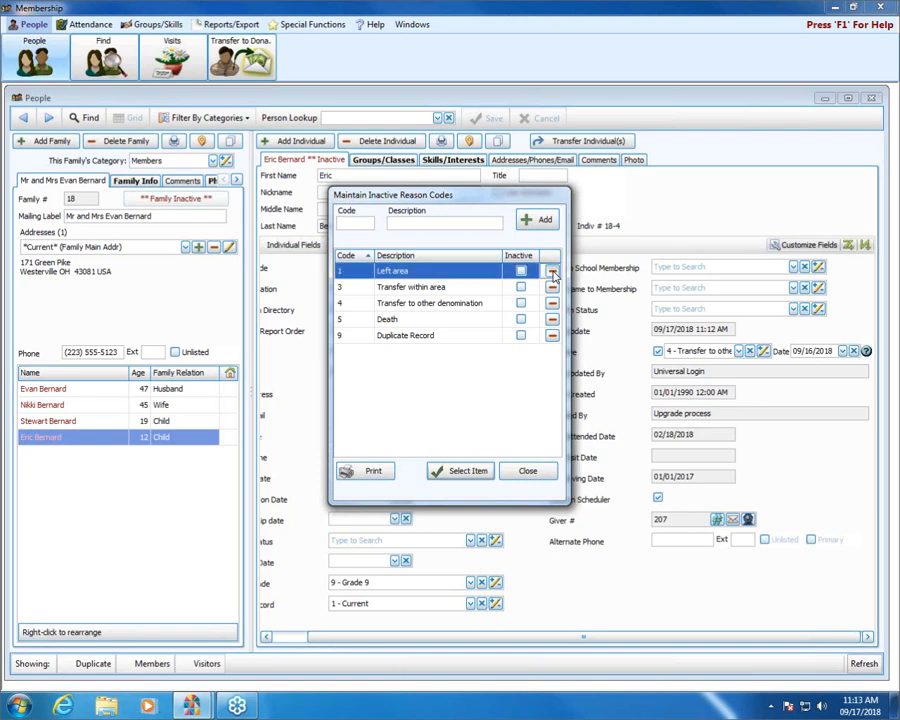
pyautogui.click(553, 271)
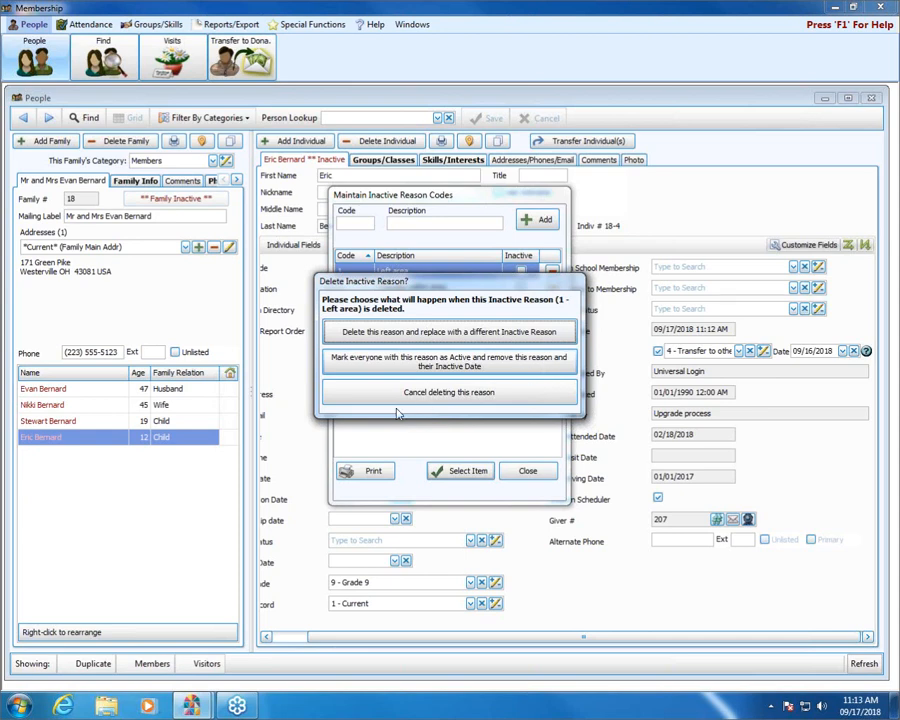
pyautogui.click(490, 393)
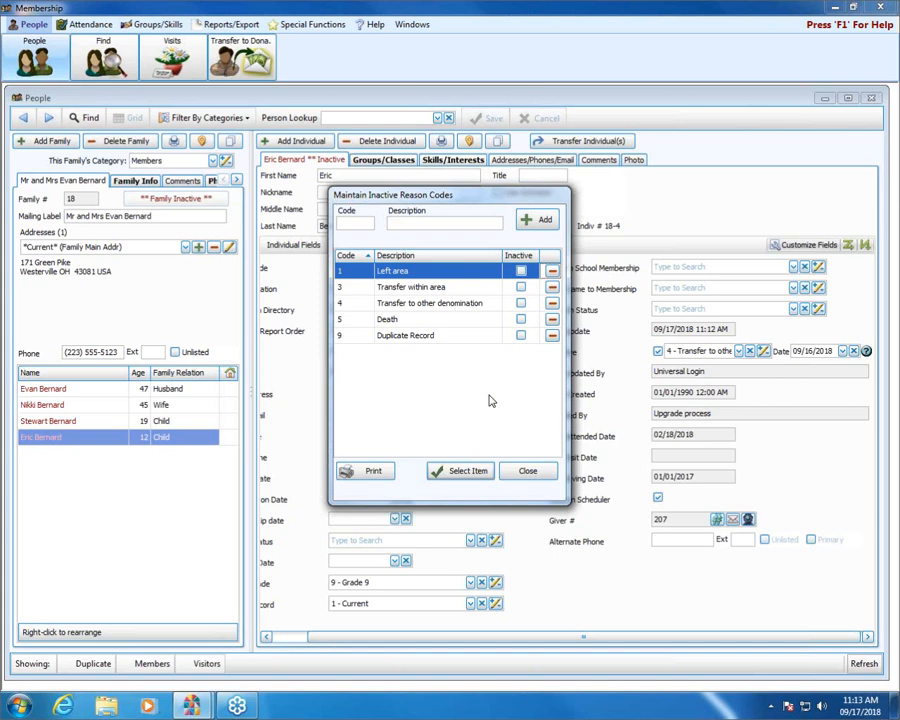
pyautogui.click(535, 473)
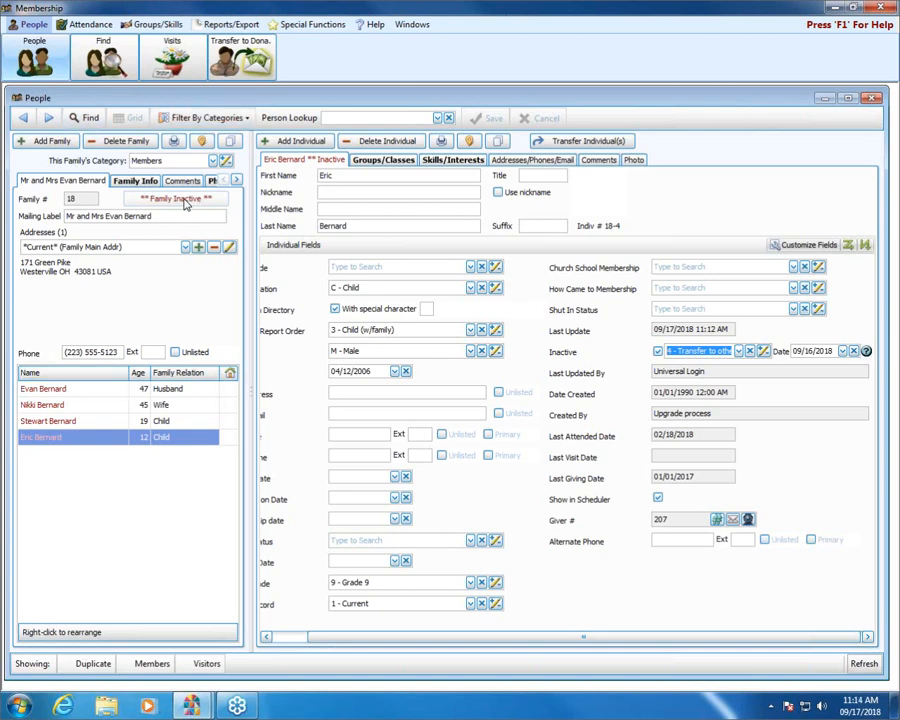
# Step: View the husband's, wife's, older child's and younger child's individual records in turn
pyautogui.click(87, 392)
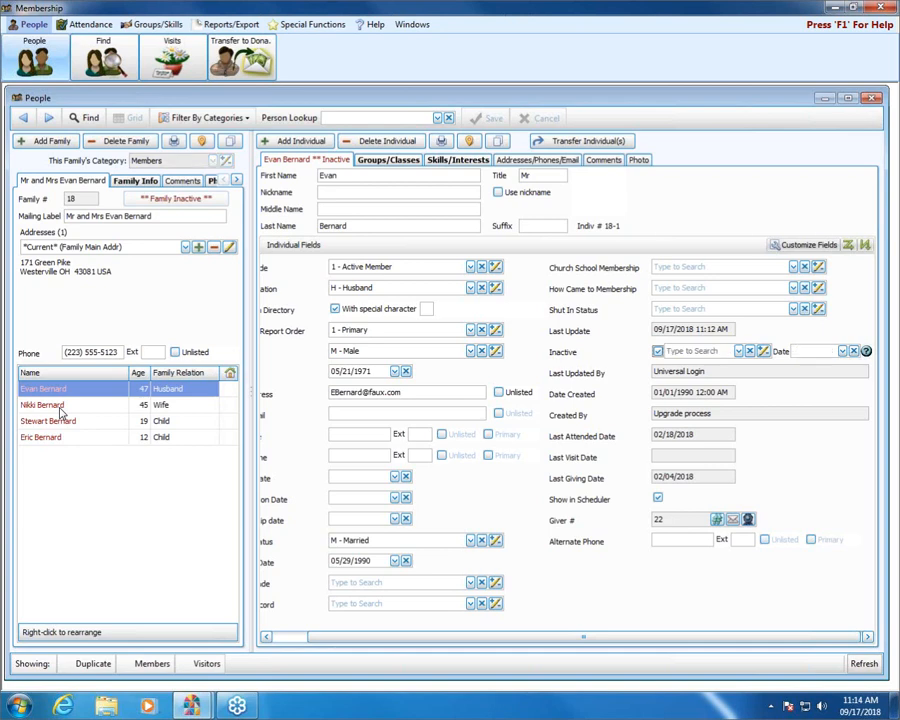
pyautogui.click(60, 408)
pyautogui.click(70, 422)
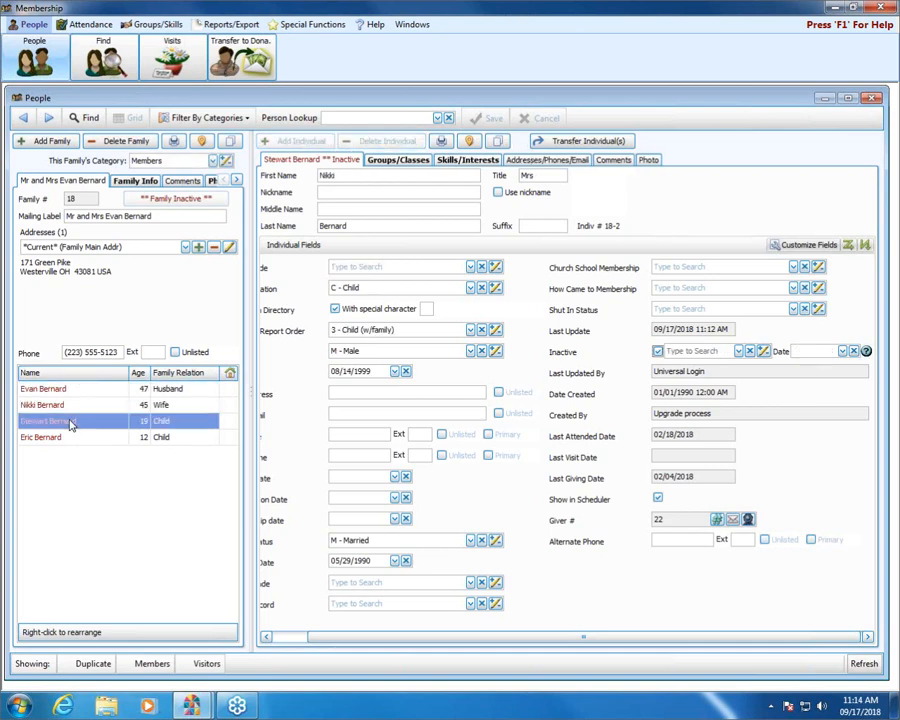
pyautogui.click(84, 440)
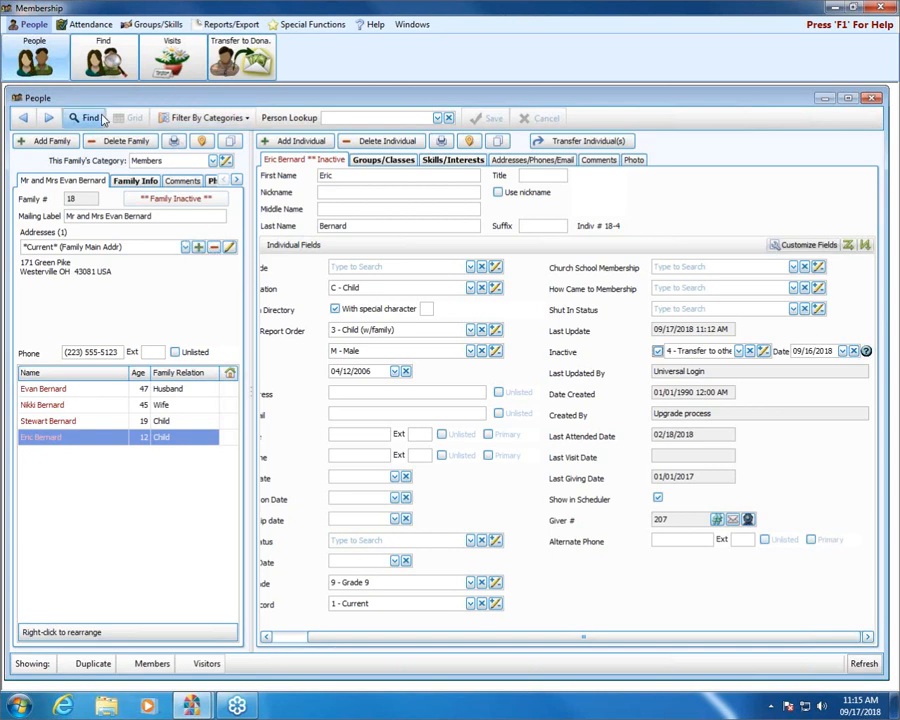
# Step: Create a Members family, enter a 'Mrs' mailing label with the wife's full name, and open Addresses
pyautogui.click(46, 142)
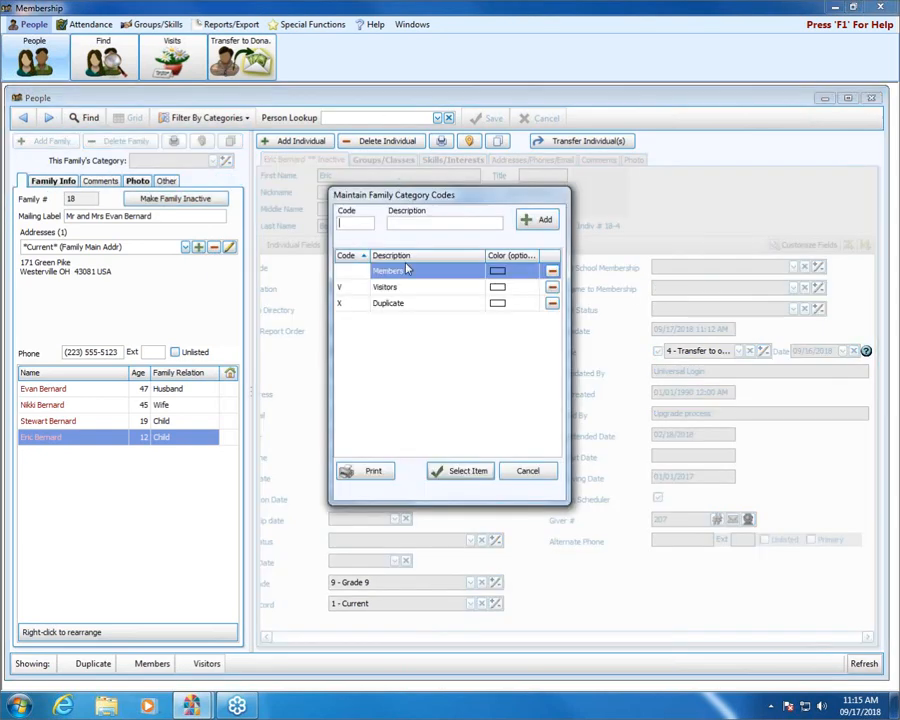
pyautogui.click(466, 475)
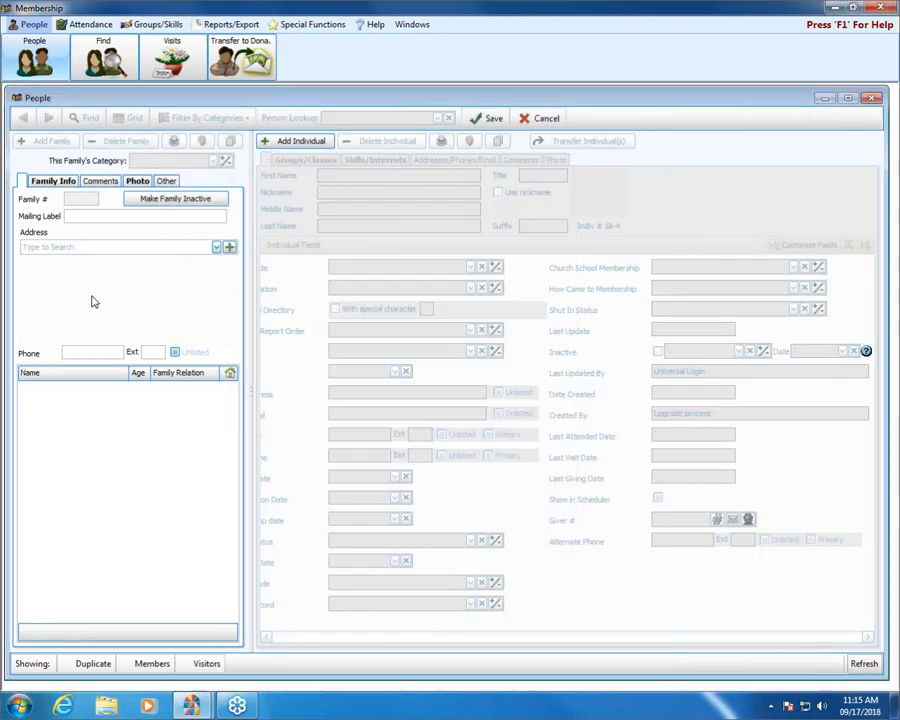
pyautogui.write('M')
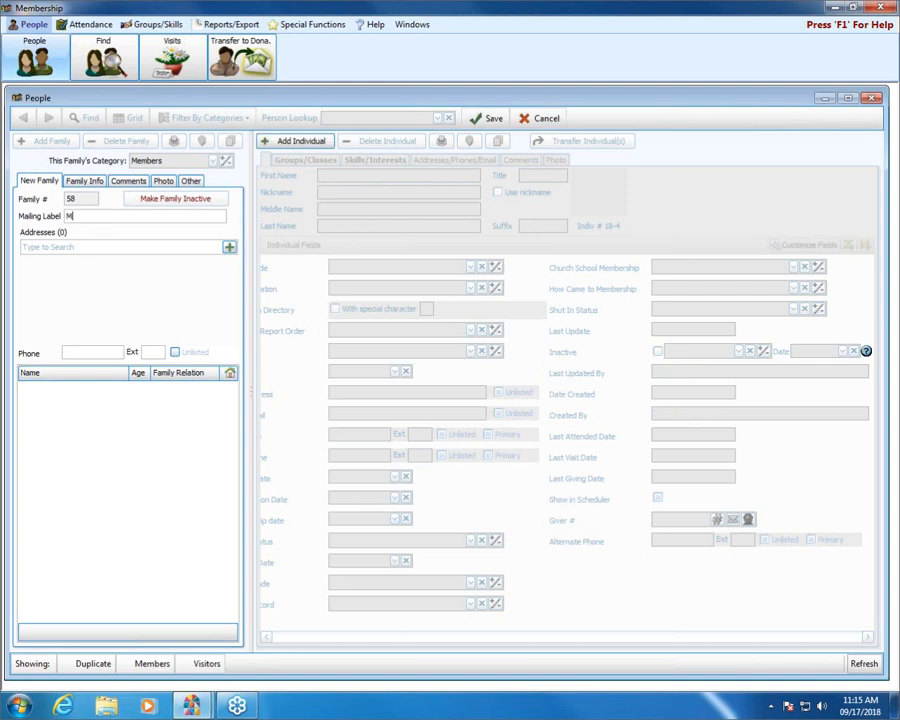
pyautogui.write('rs Kelleya')
pyautogui.press('BackSpace')
pyautogui.press('BackSpace')
pyautogui.press('BackSpace')
pyautogui.press('BackSpace')
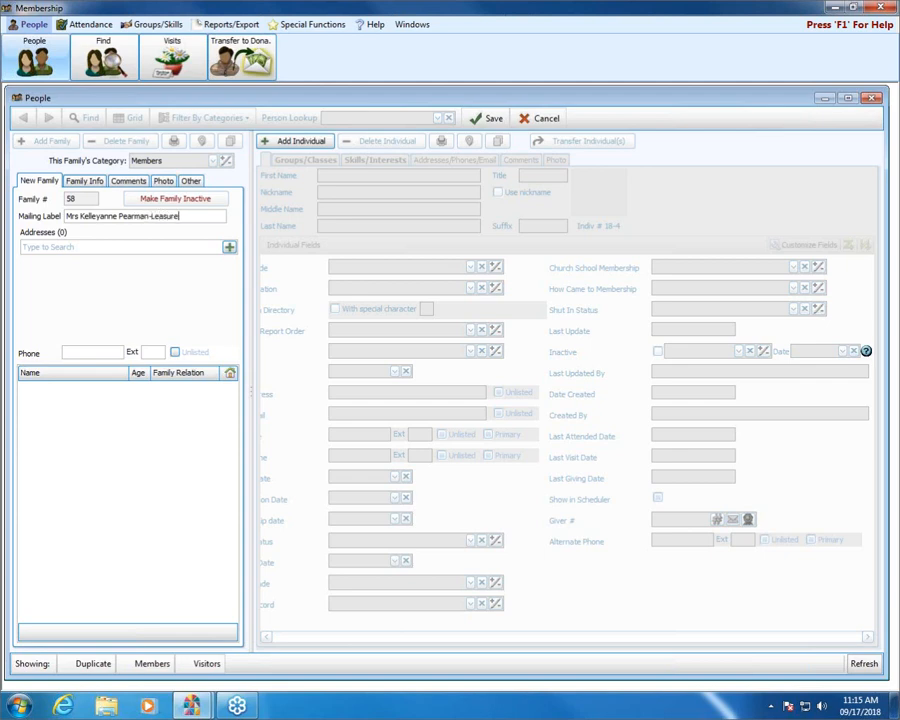
pyautogui.click(229, 247)
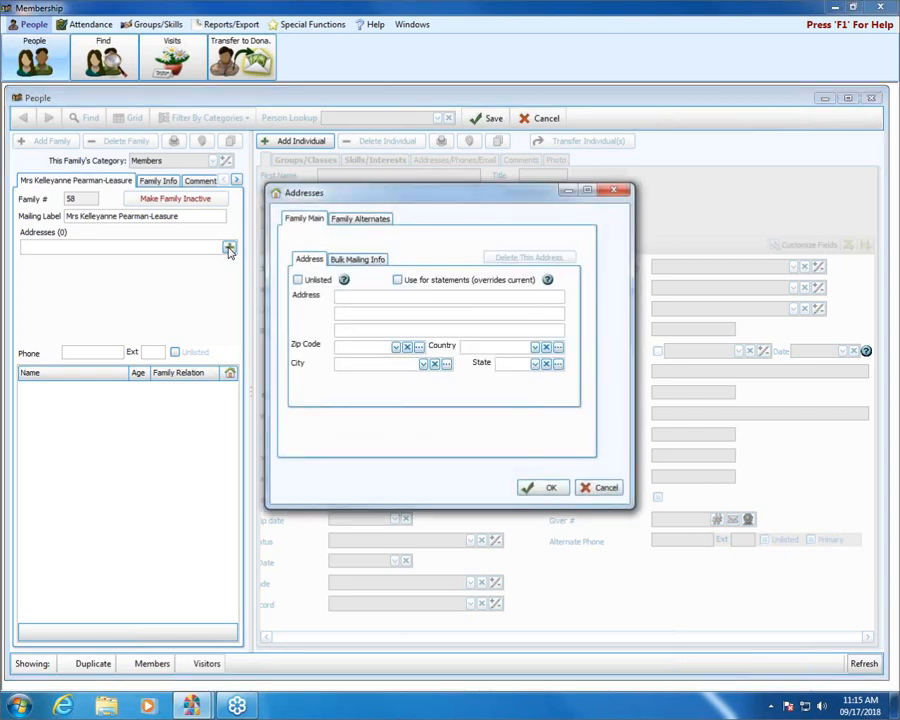
# Step: Enter the street address and zip, decline online city/state lookup, and save the main address
pyautogui.click(369, 296)
pyautogui.write('123 anywhere')
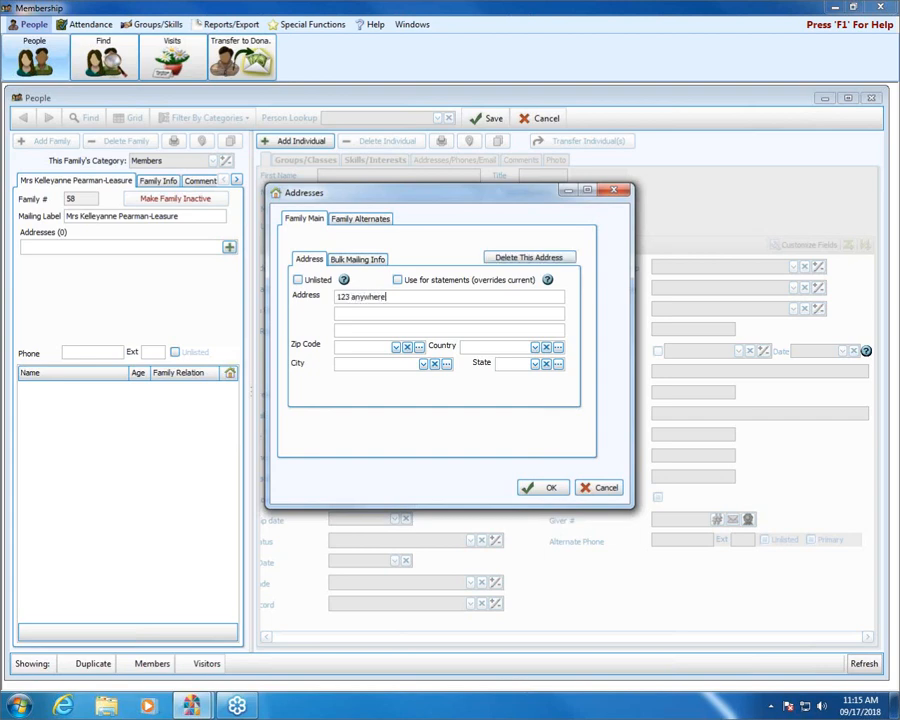
pyautogui.press('BackSpace')
pyautogui.press('BackSpace')
pyautogui.press('BackSpace')
pyautogui.press('BackSpace')
pyautogui.press('BackSpace')
pyautogui.press('BackSpace')
pyautogui.press('BackSpace')
pyautogui.press('BackSpace')
pyautogui.write('Anywhere St')
pyautogui.press('Tab')
pyautogui.press('Tab')
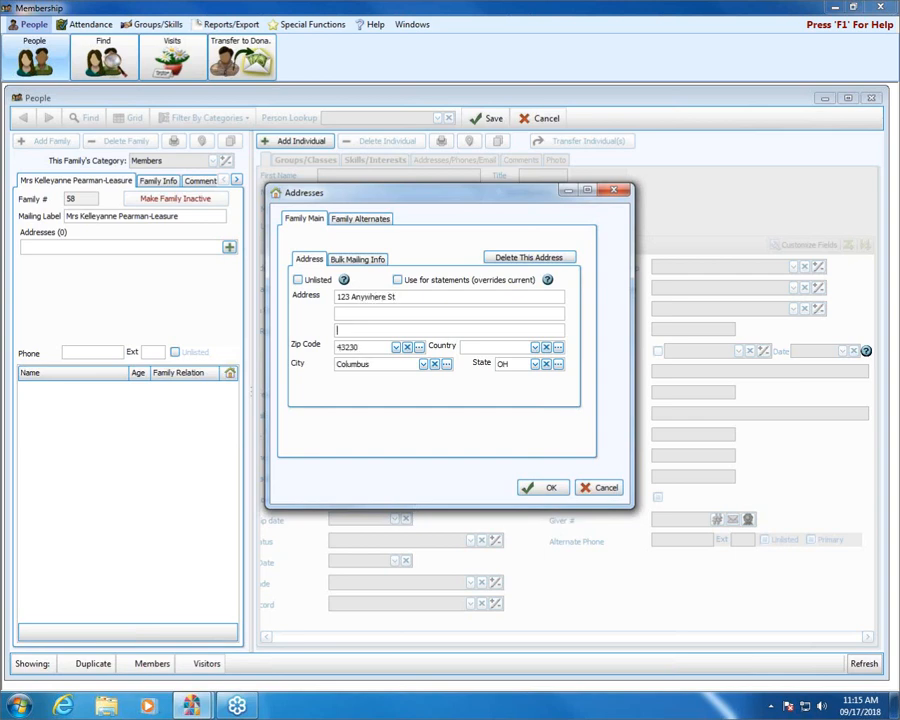
pyautogui.press('Tab')
pyautogui.click(378, 347)
pyautogui.click(345, 222)
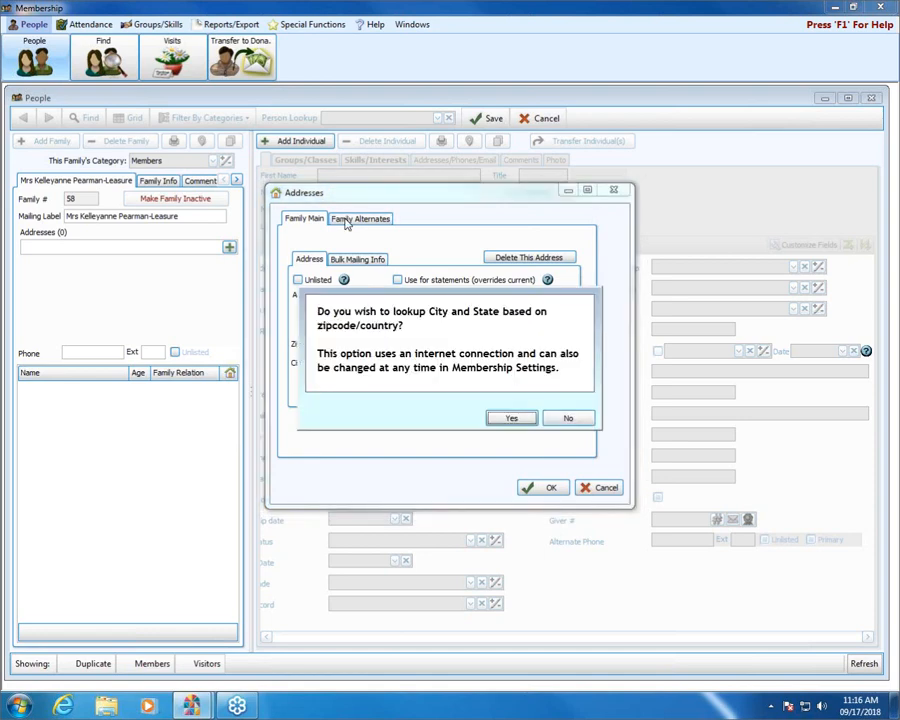
pyautogui.click(574, 424)
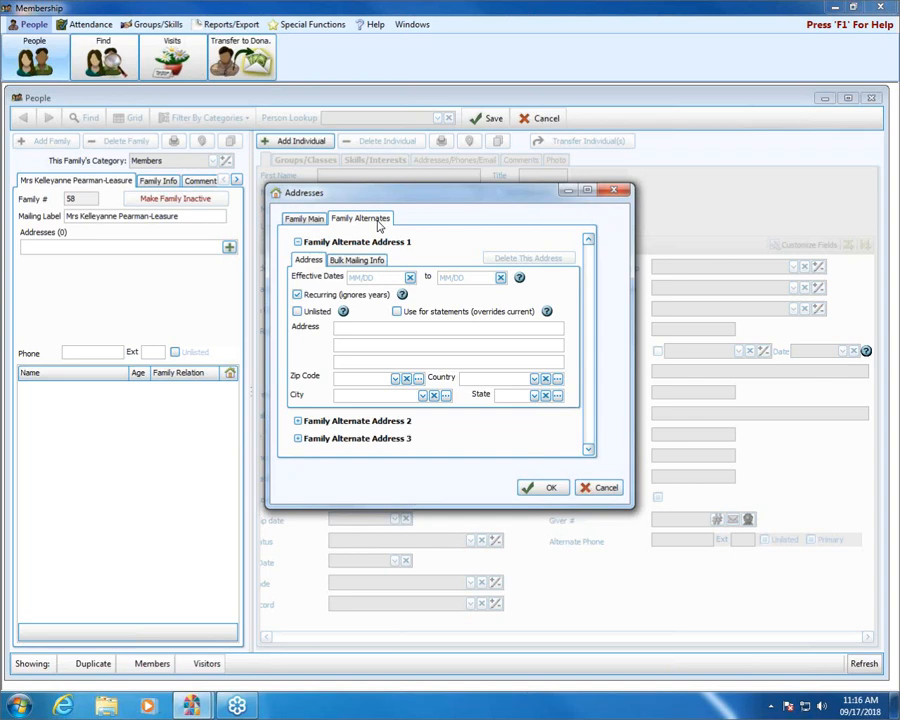
pyautogui.click(316, 221)
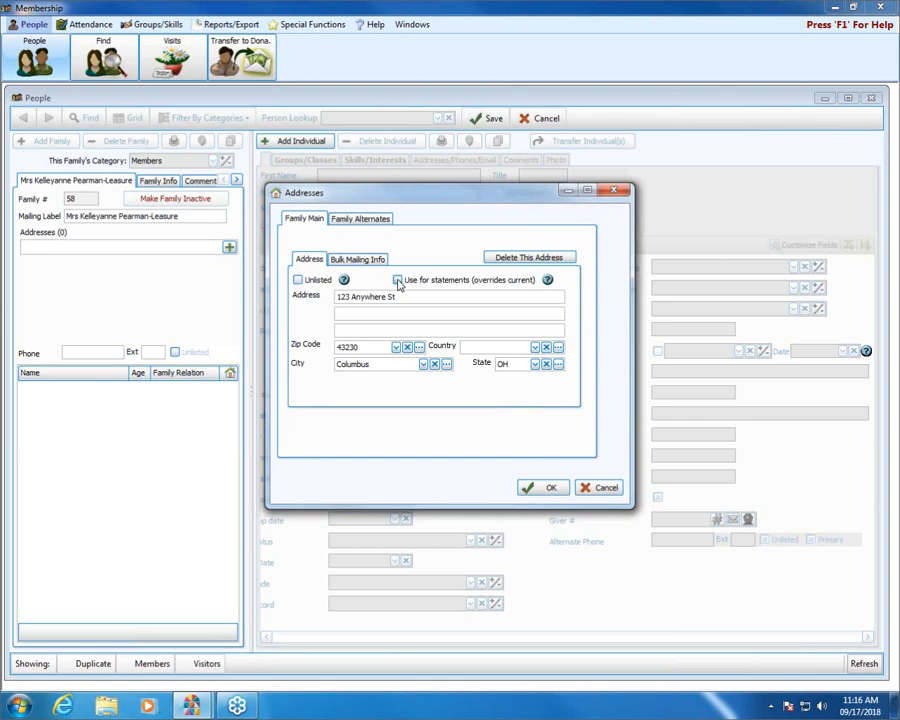
pyautogui.click(549, 489)
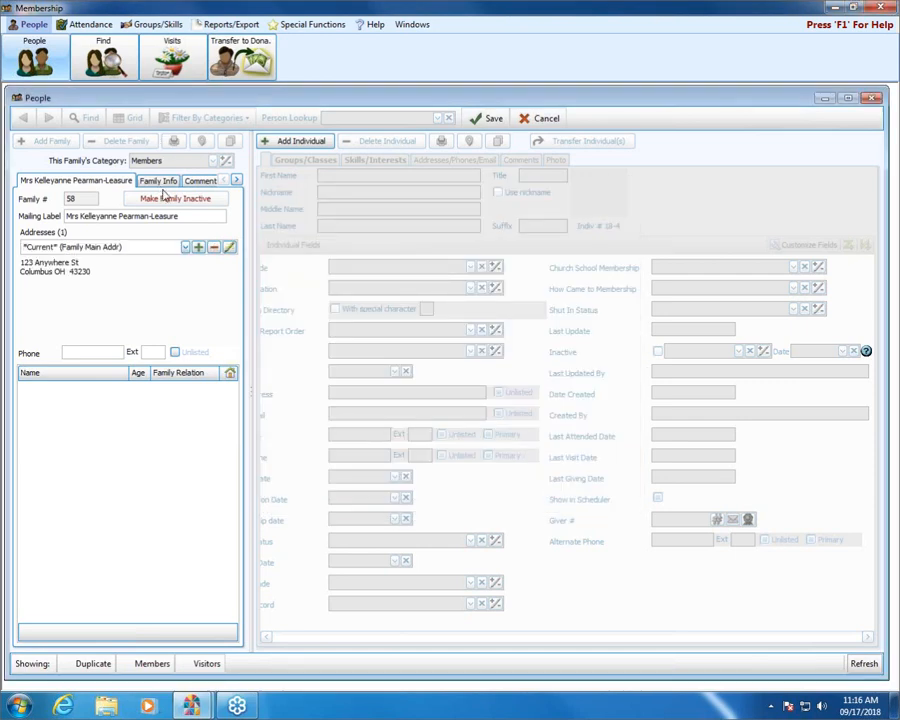
# Step: Reopen the address to review the Bulk Mailing Info and Family Alternates tabs, then close it
pyautogui.click(229, 249)
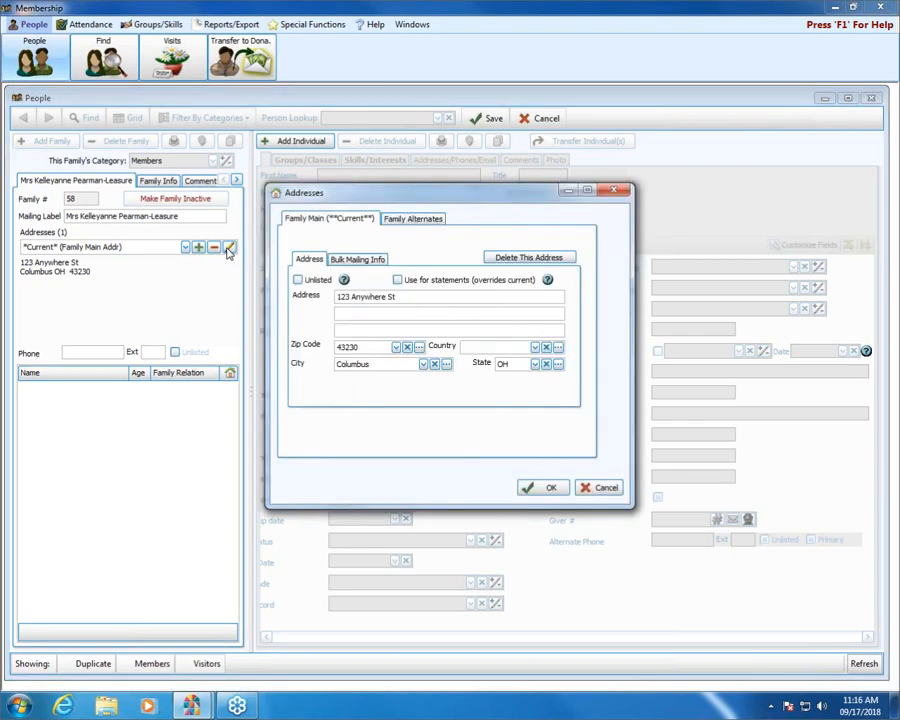
pyautogui.click(355, 262)
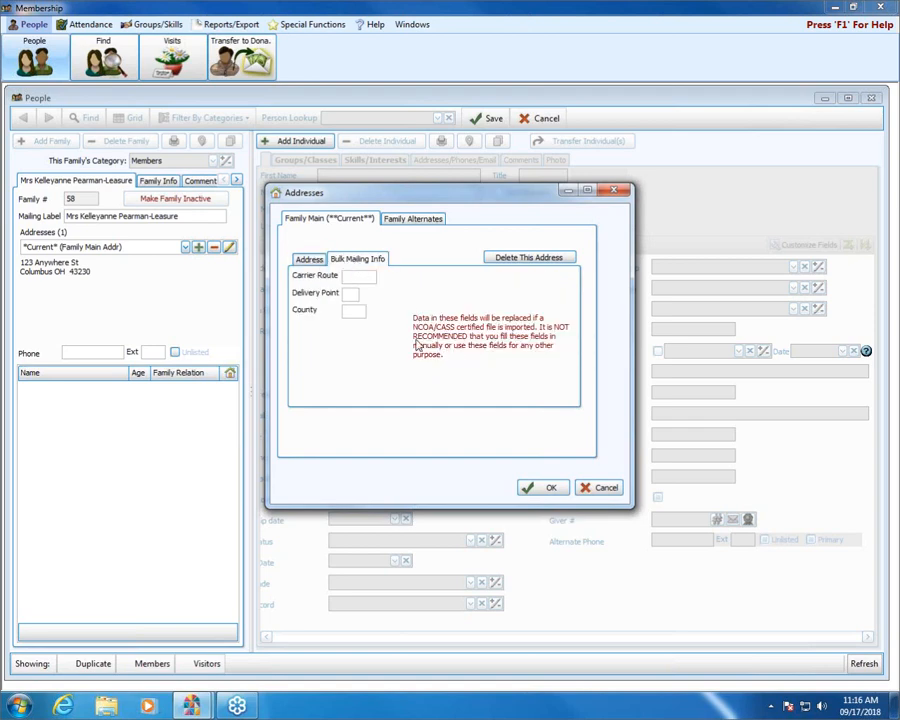
pyautogui.click(310, 261)
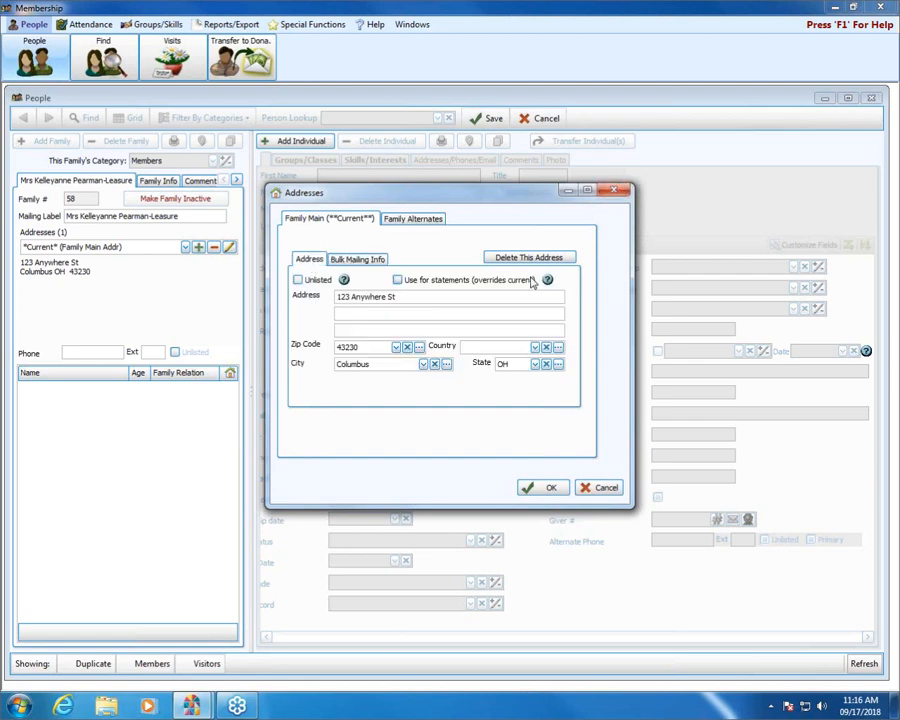
pyautogui.click(405, 220)
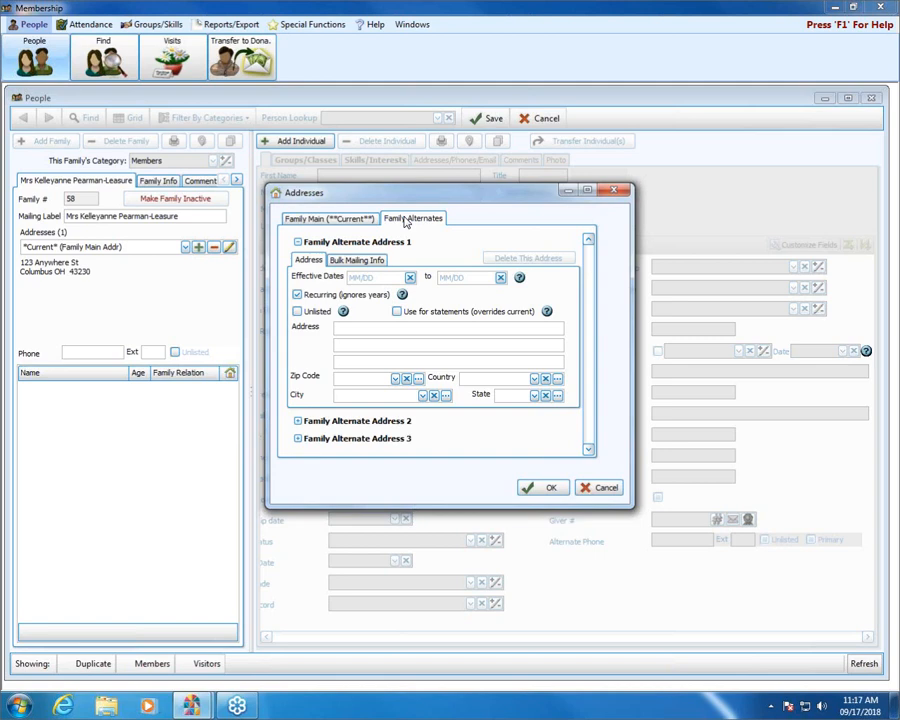
pyautogui.click(381, 279)
pyautogui.click(613, 189)
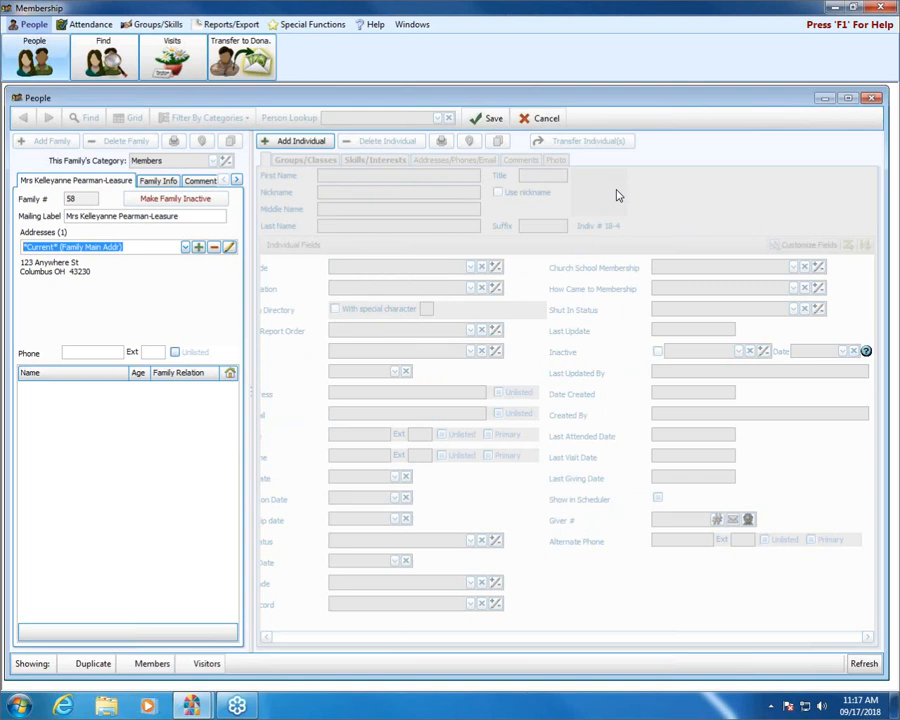
# Step: Enter the family phone number and save the family, declining to add an individual
pyautogui.click(88, 352)
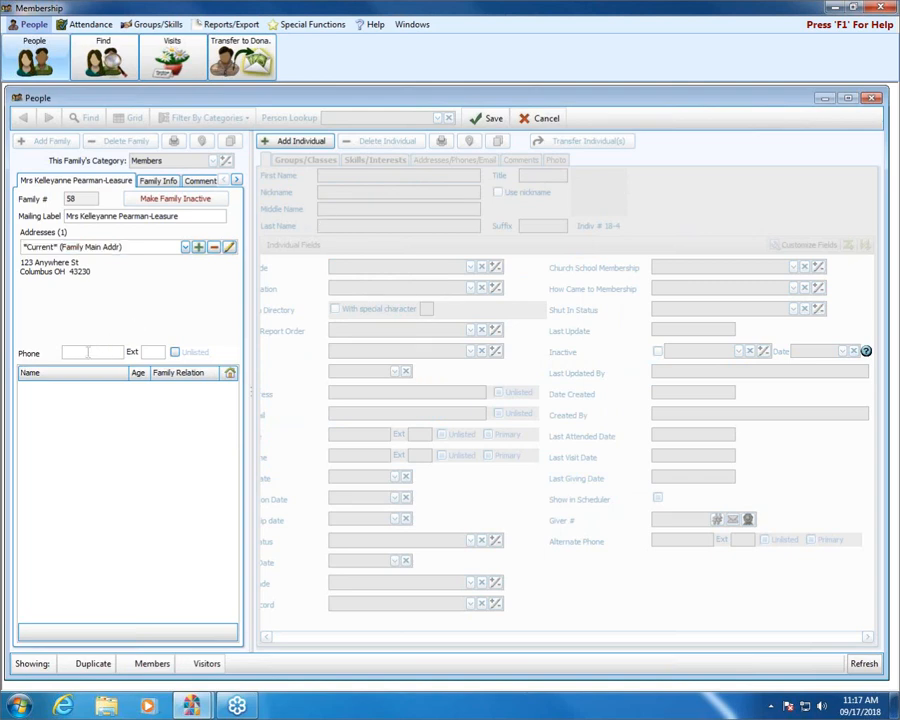
pyautogui.write('6141234567')
pyautogui.click(160, 351)
pyautogui.click(488, 118)
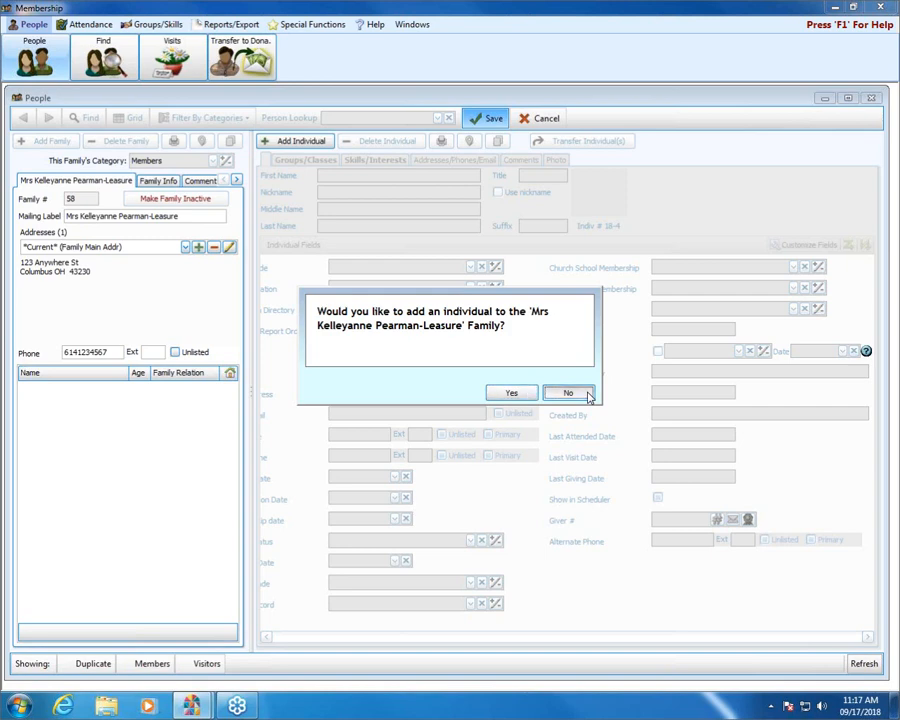
pyautogui.click(569, 393)
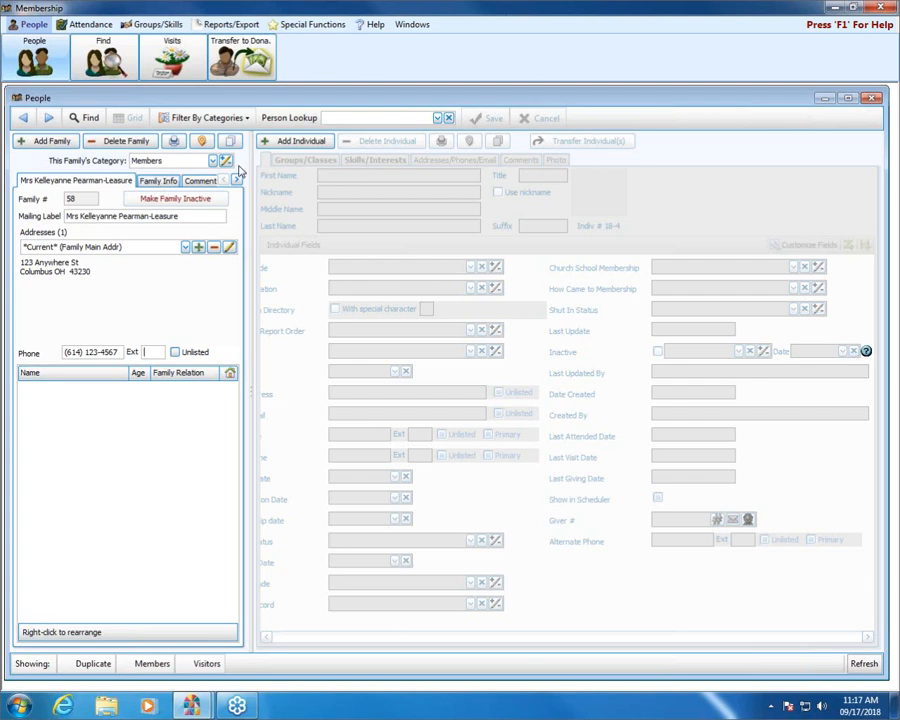
pyautogui.click(167, 184)
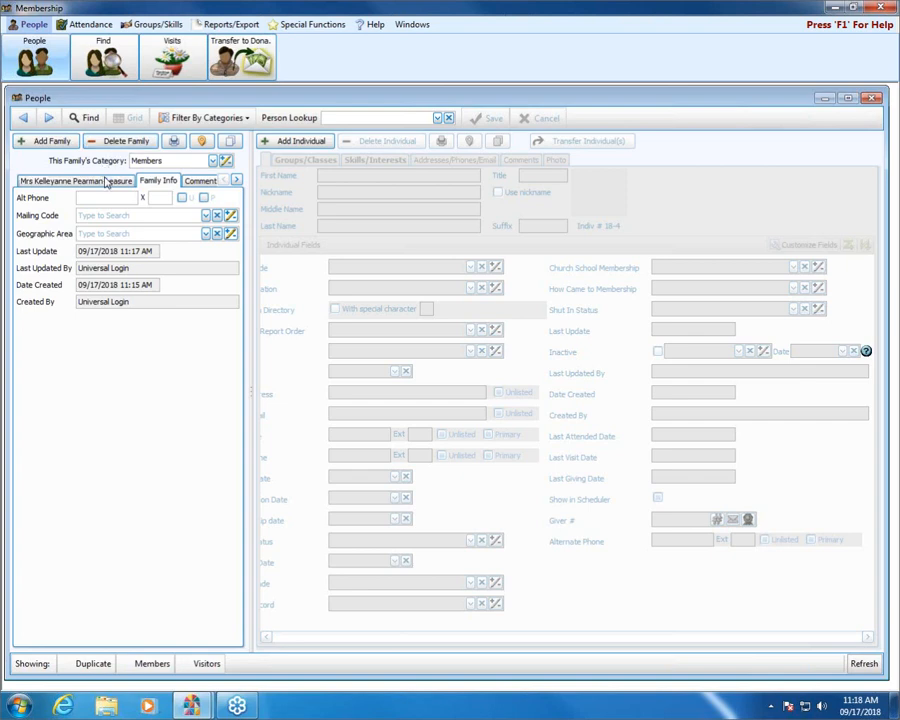
pyautogui.click(78, 180)
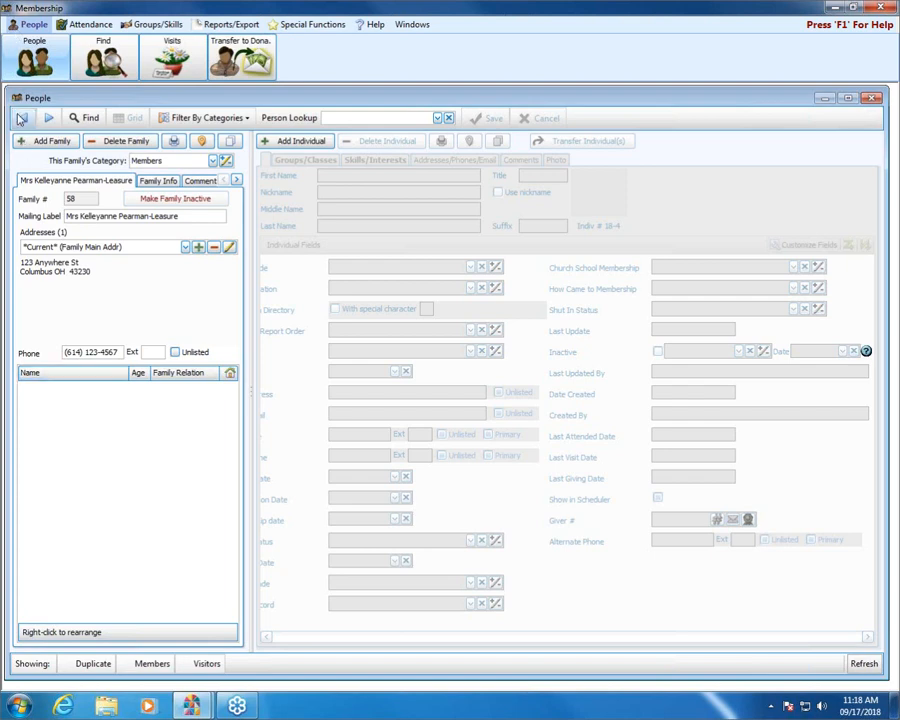
pyautogui.click(23, 119)
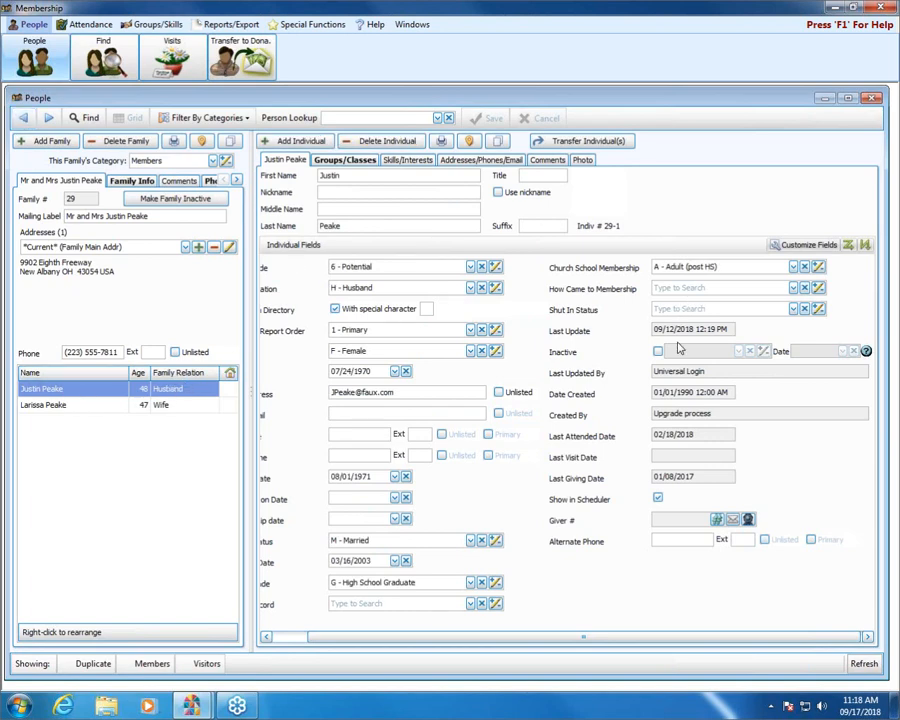
pyautogui.click(52, 118)
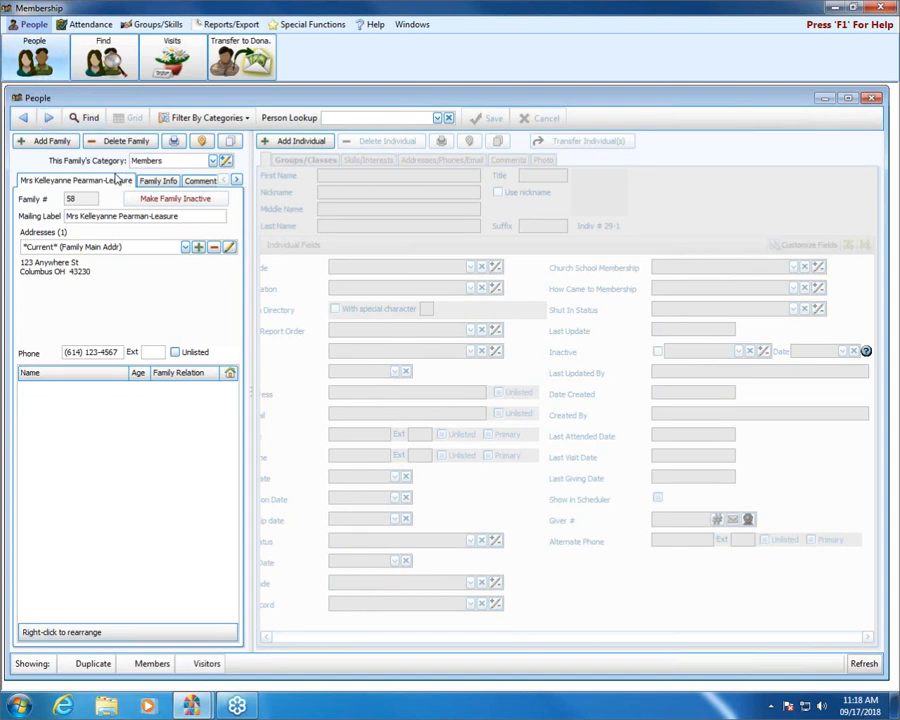
pyautogui.click(155, 181)
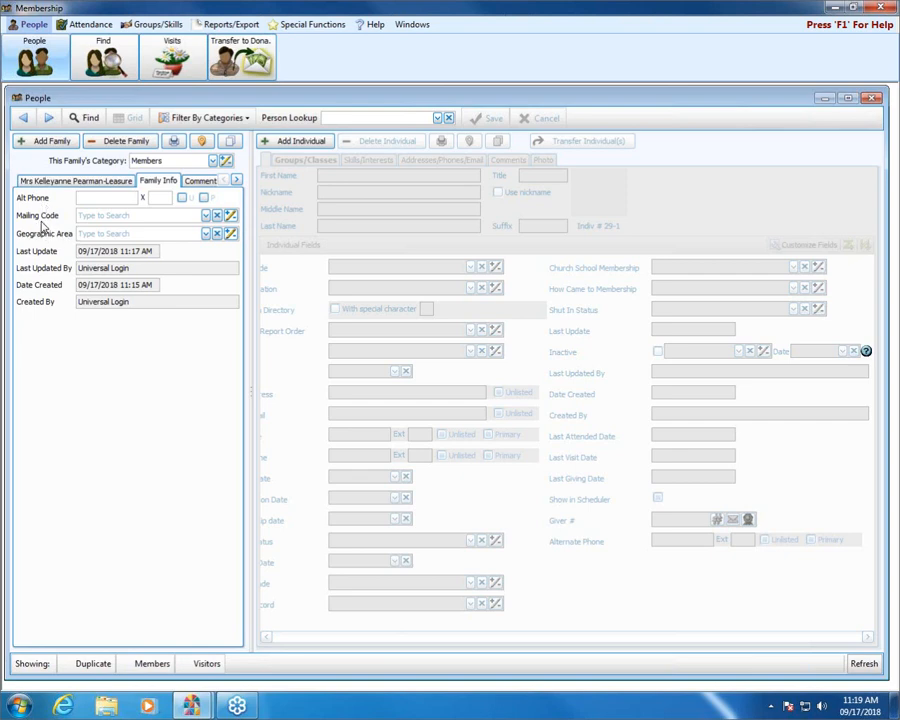
# Step: After first applying A - All mailings, set mailing code NL - Newsletter Only and geographic area E - East
pyautogui.click(206, 217)
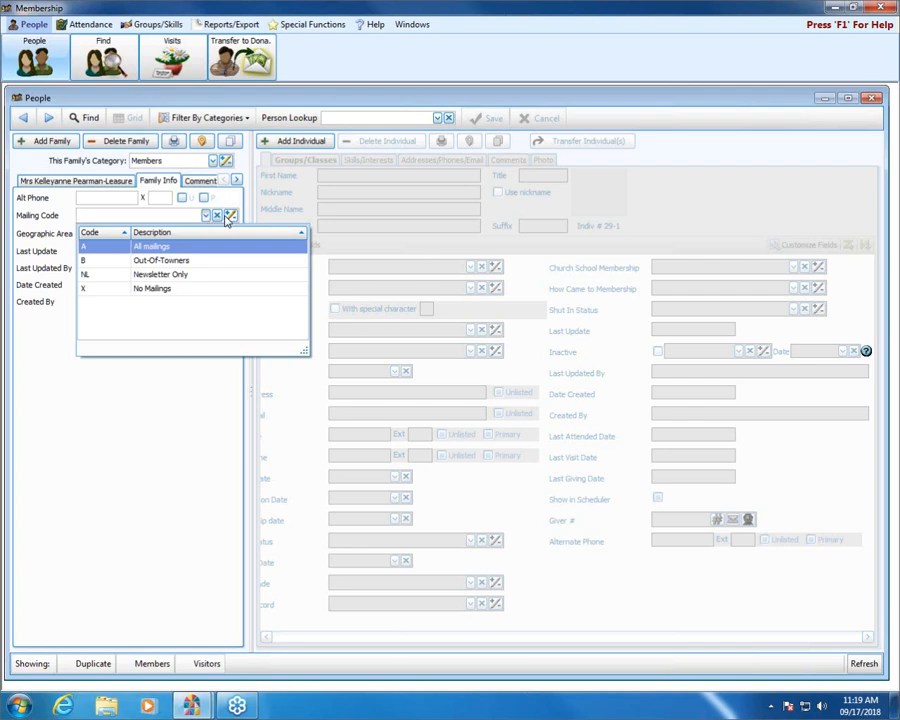
pyautogui.click(230, 216)
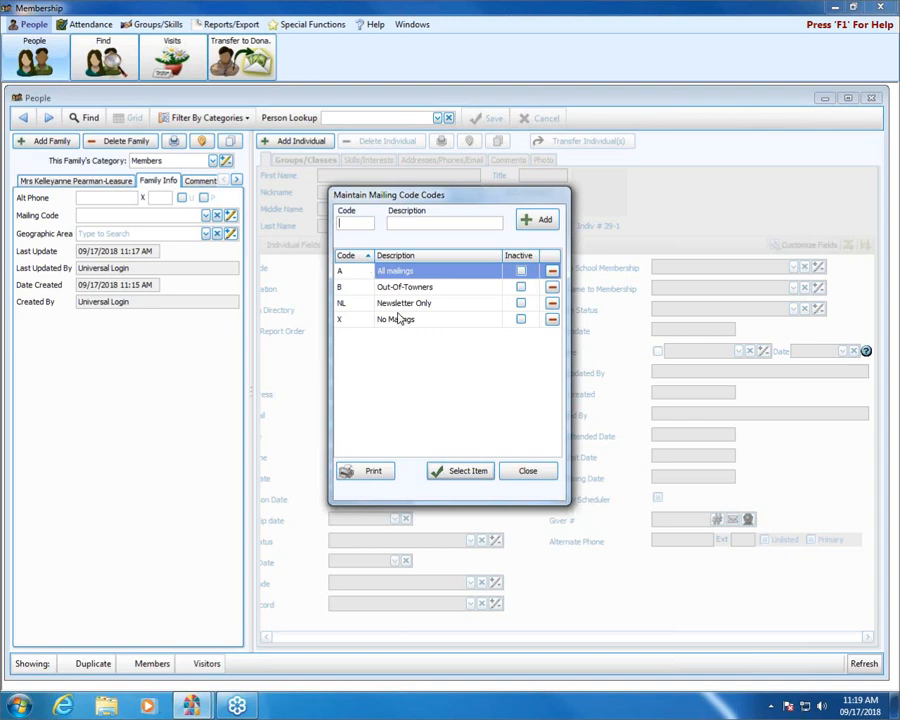
pyautogui.click(397, 271)
pyautogui.doubleClick(400, 271)
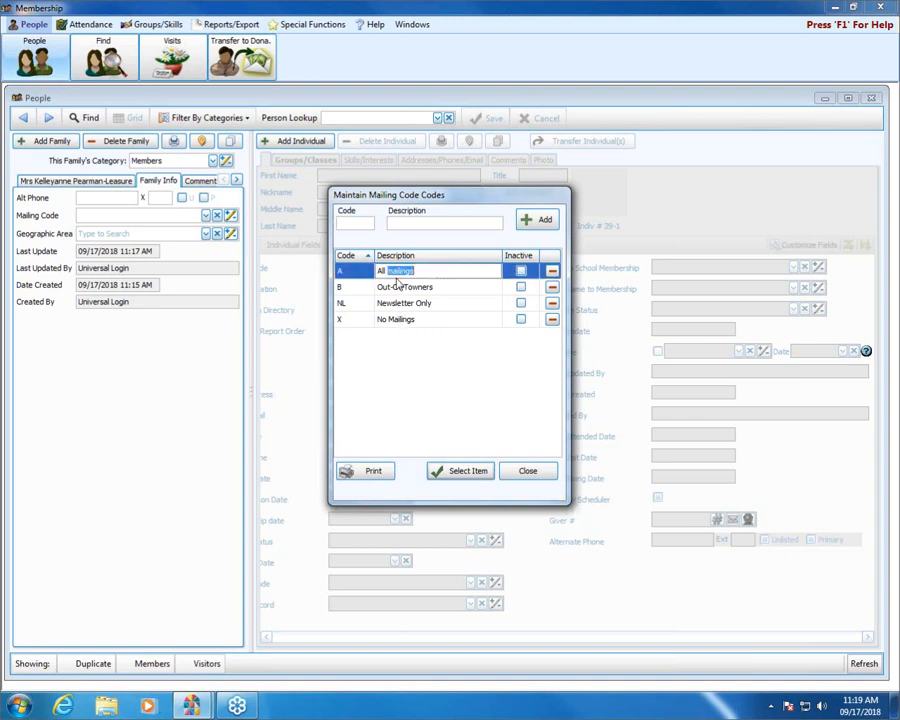
pyautogui.click(360, 275)
pyautogui.click(466, 472)
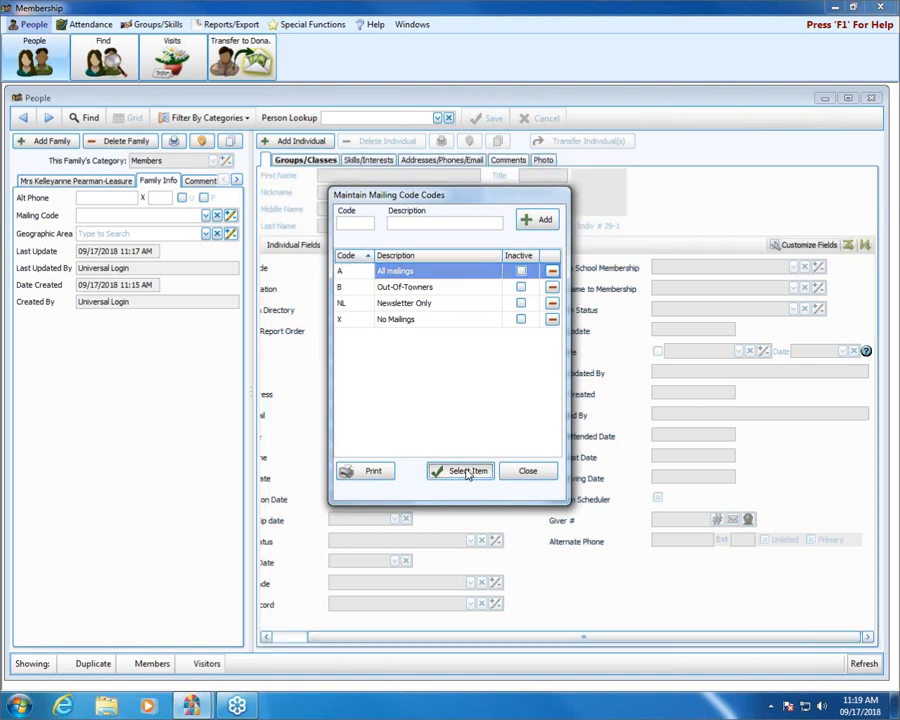
pyautogui.click(206, 216)
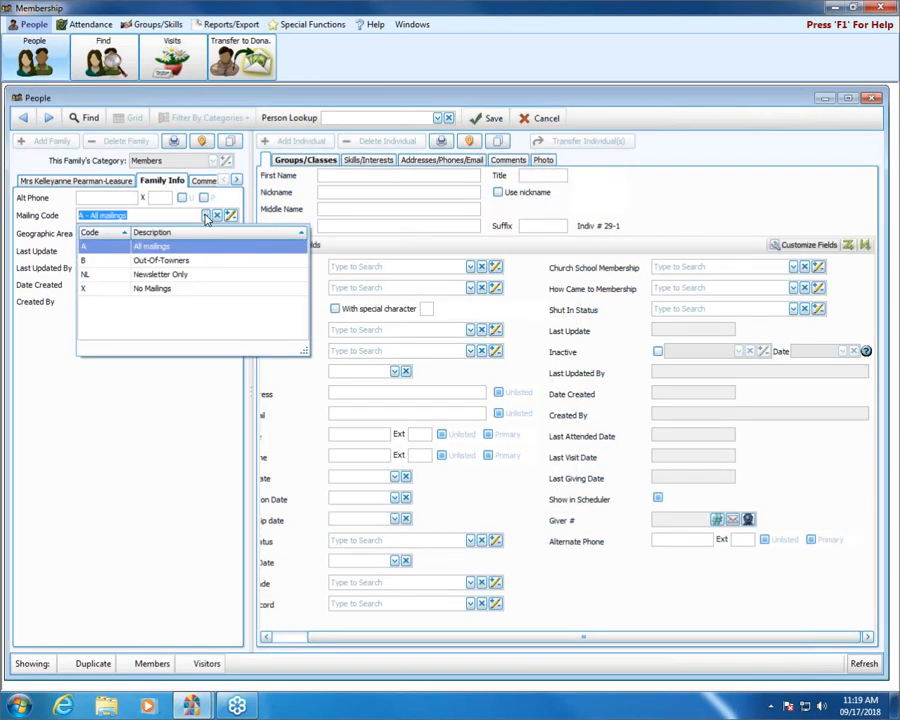
pyautogui.click(183, 275)
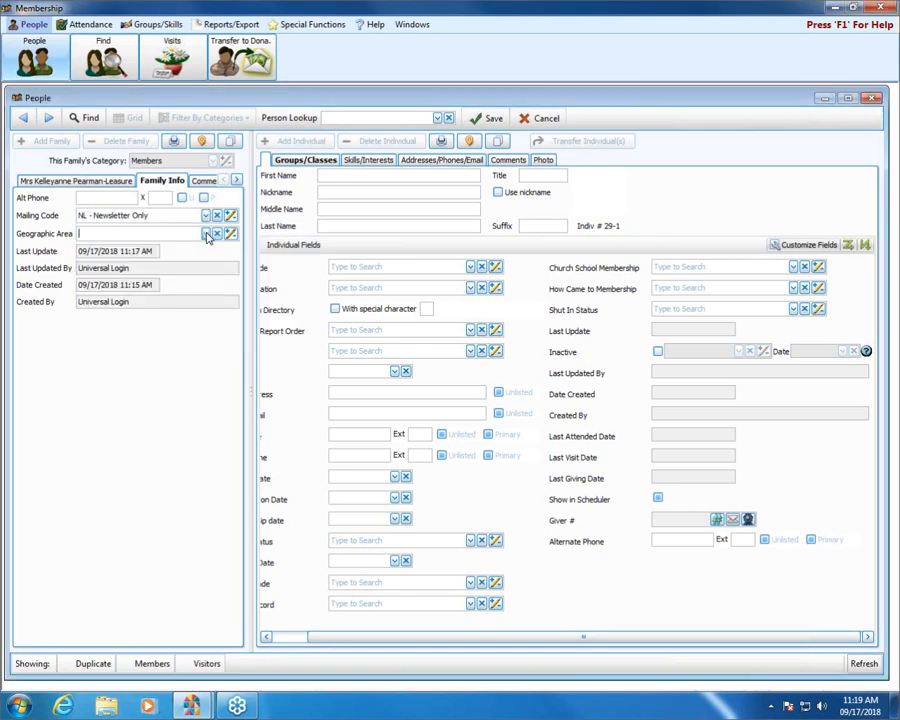
pyautogui.click(206, 233)
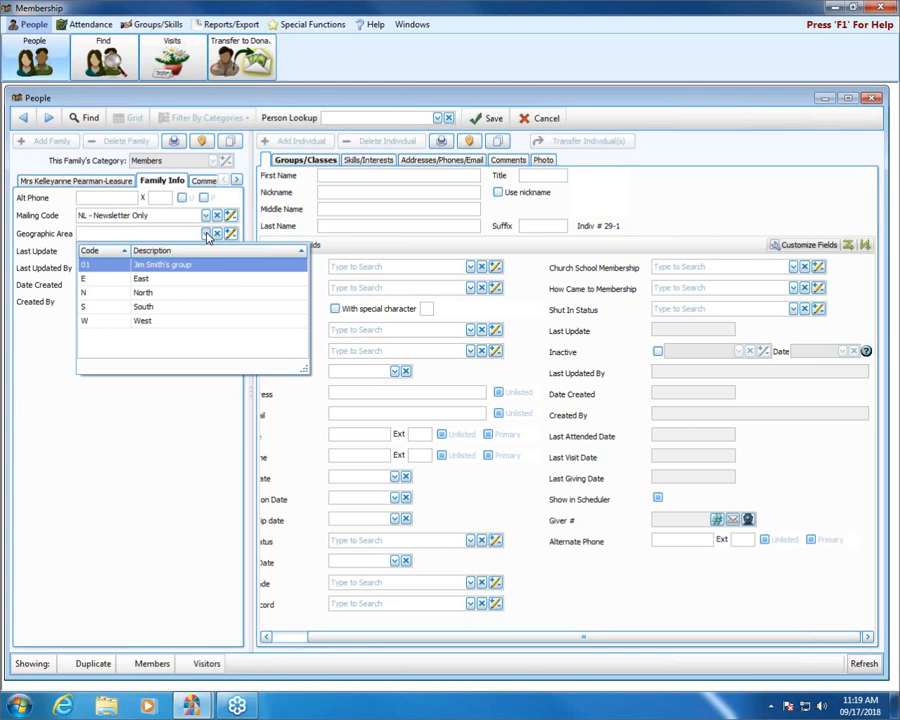
pyautogui.click(170, 283)
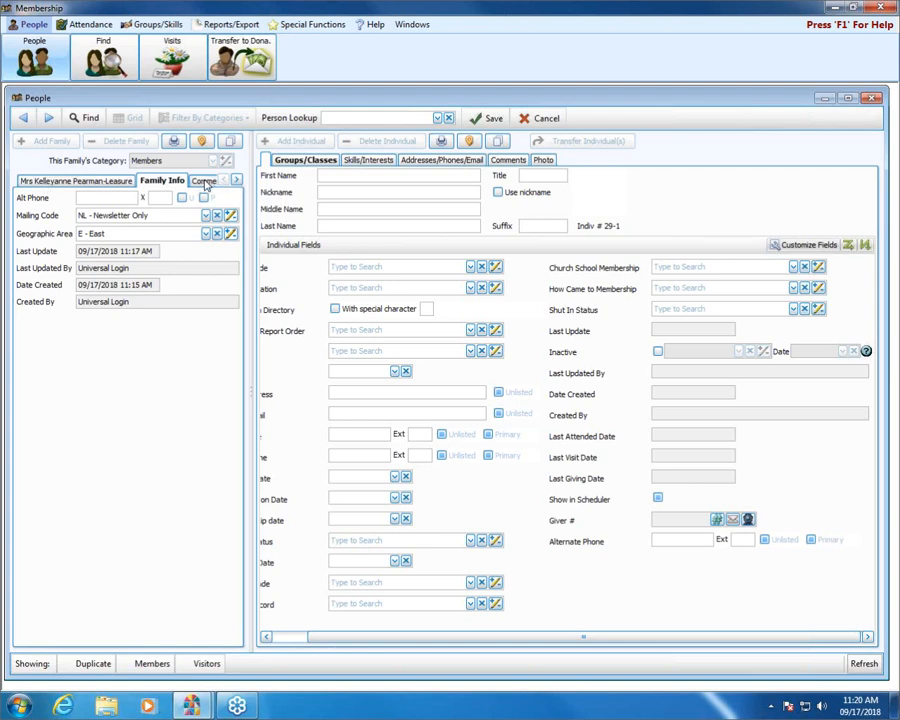
# Step: Check the family's blank Comments section, then show its empty Photo section
pyautogui.click(205, 183)
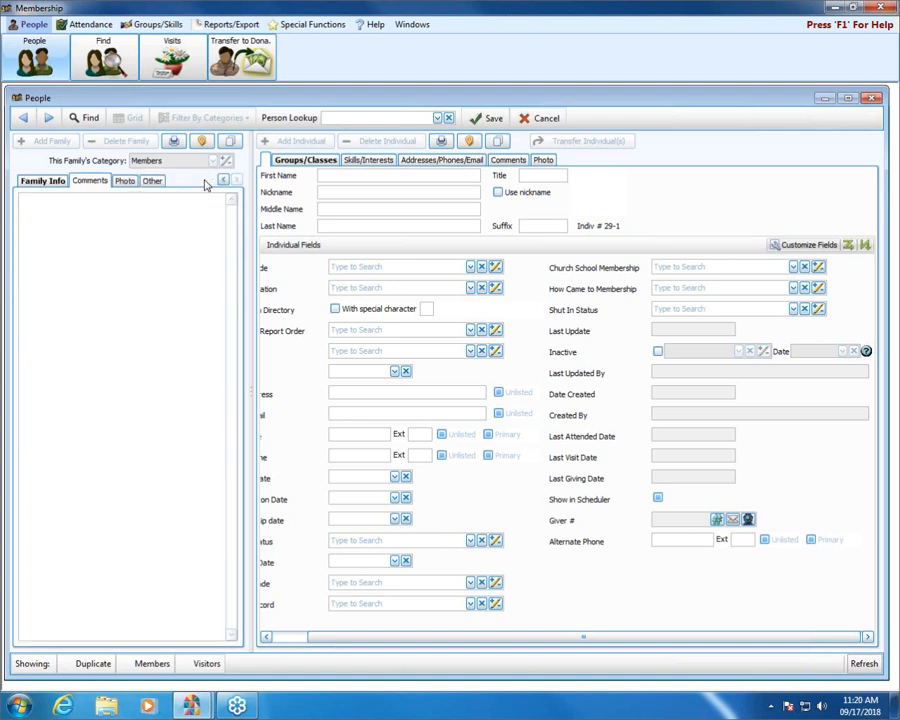
pyautogui.click(112, 222)
pyautogui.click(126, 182)
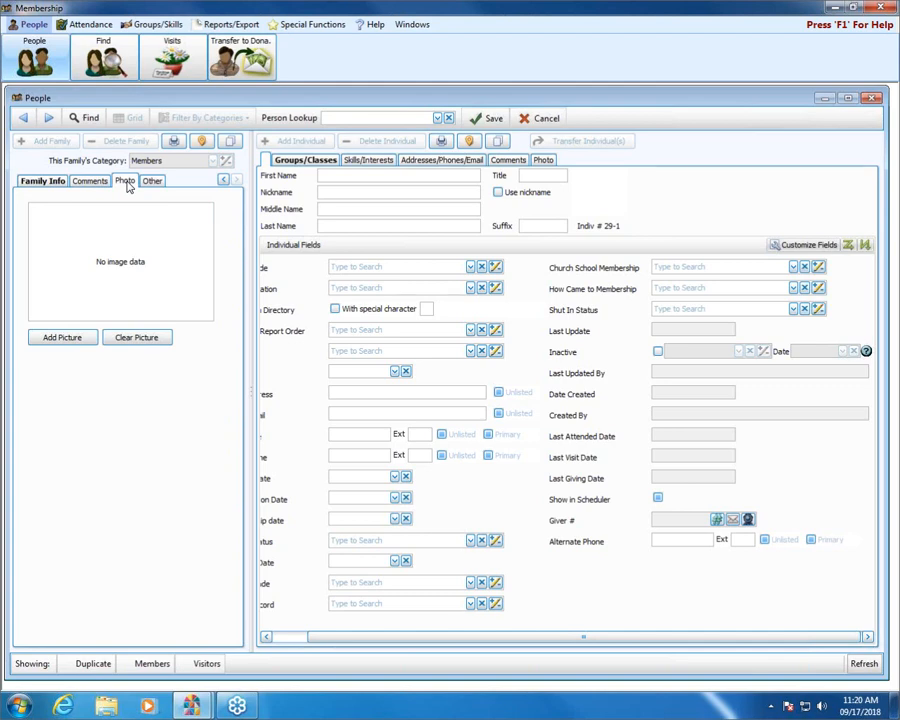
# Step: Set the Koala image from Pictures > Sample Pictures as the family photo
pyautogui.click(62, 338)
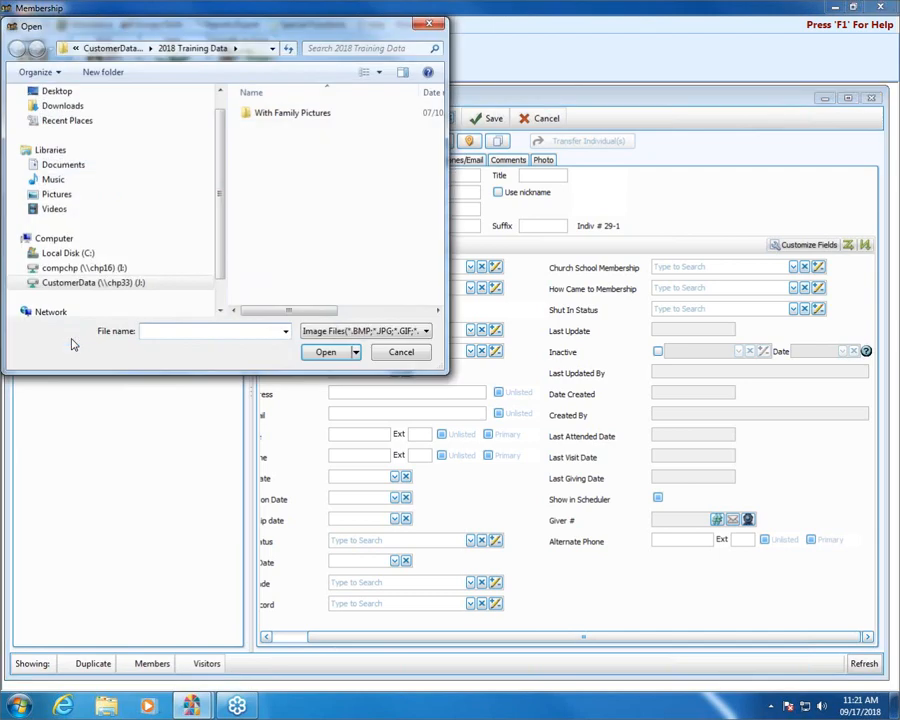
pyautogui.click(47, 196)
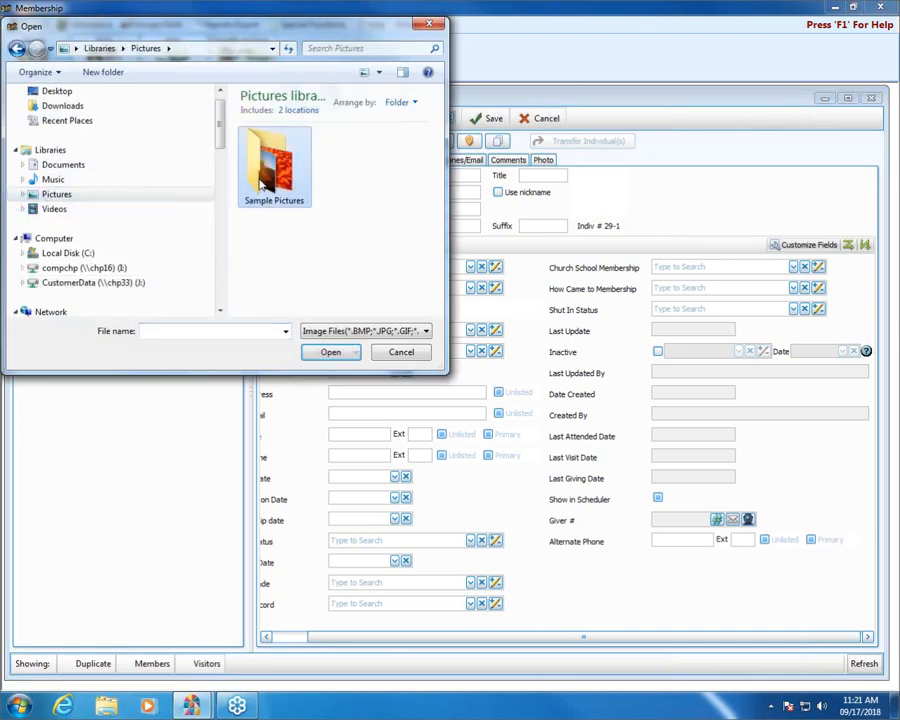
pyautogui.doubleClick(263, 183)
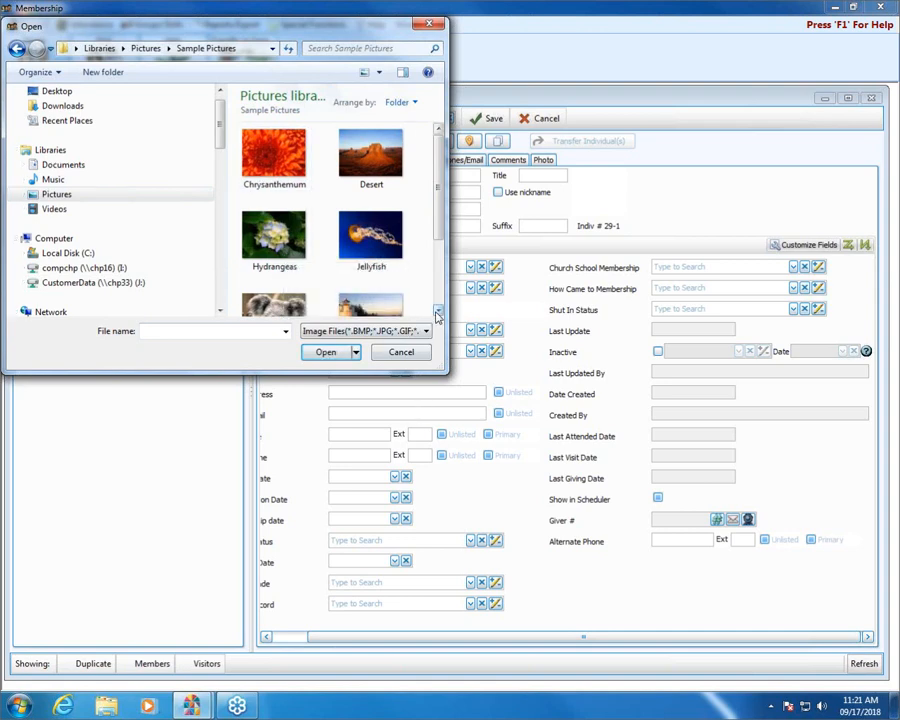
pyautogui.click(437, 312)
pyautogui.doubleClick(275, 280)
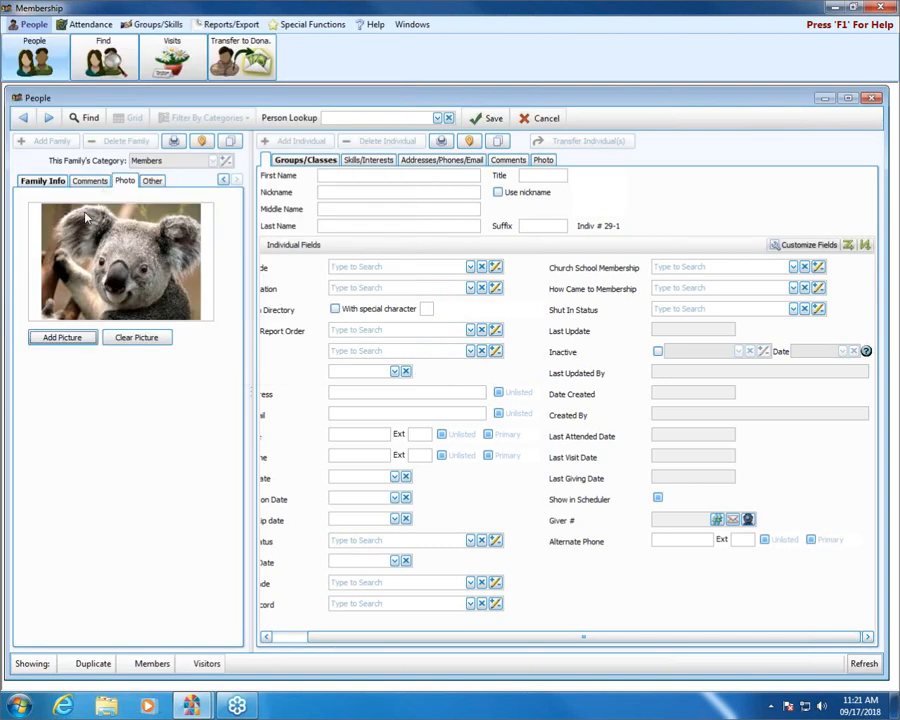
# Step: Cancel the reopened picture chooser without changes and show the family's Other options
pyautogui.click(62, 339)
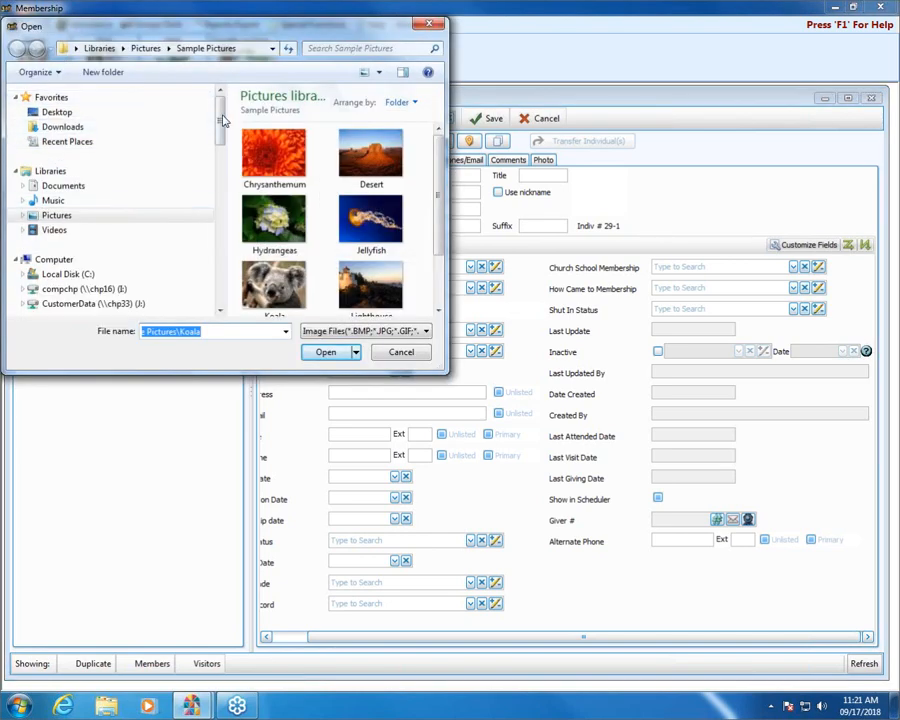
pyautogui.moveTo(222, 127)
pyautogui.mouseDown()
pyautogui.moveTo(217, 237)
pyautogui.moveTo(220, 127)
pyautogui.mouseUp()
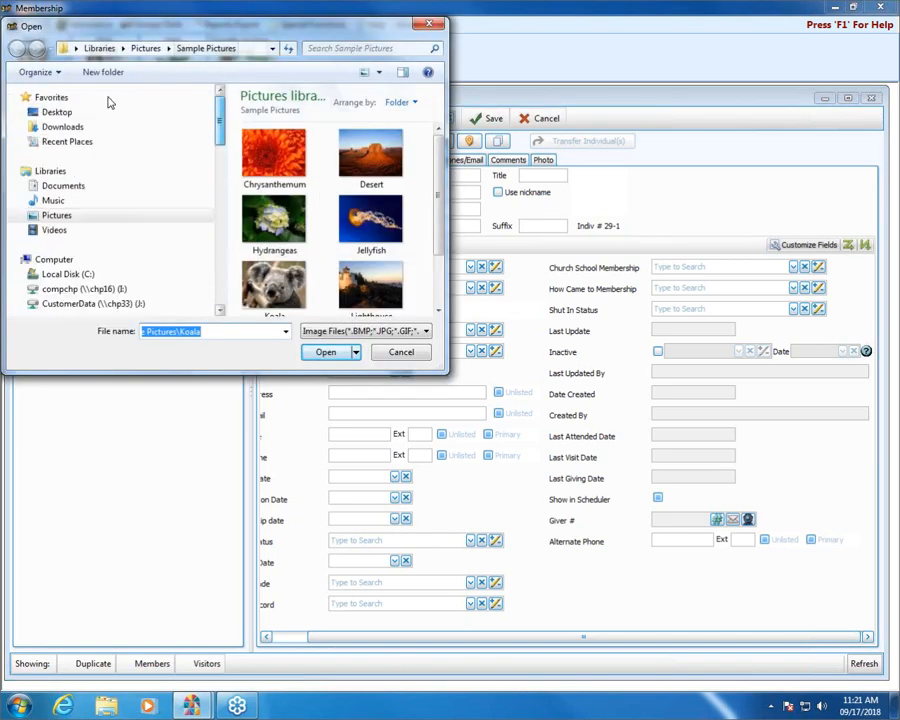
pyautogui.click(60, 216)
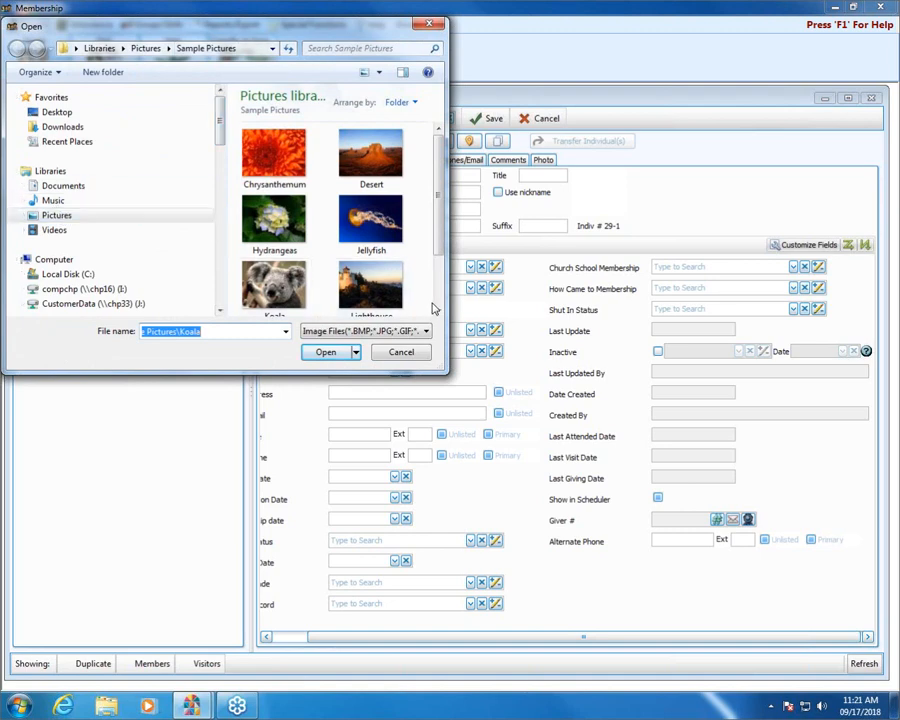
pyautogui.click(431, 26)
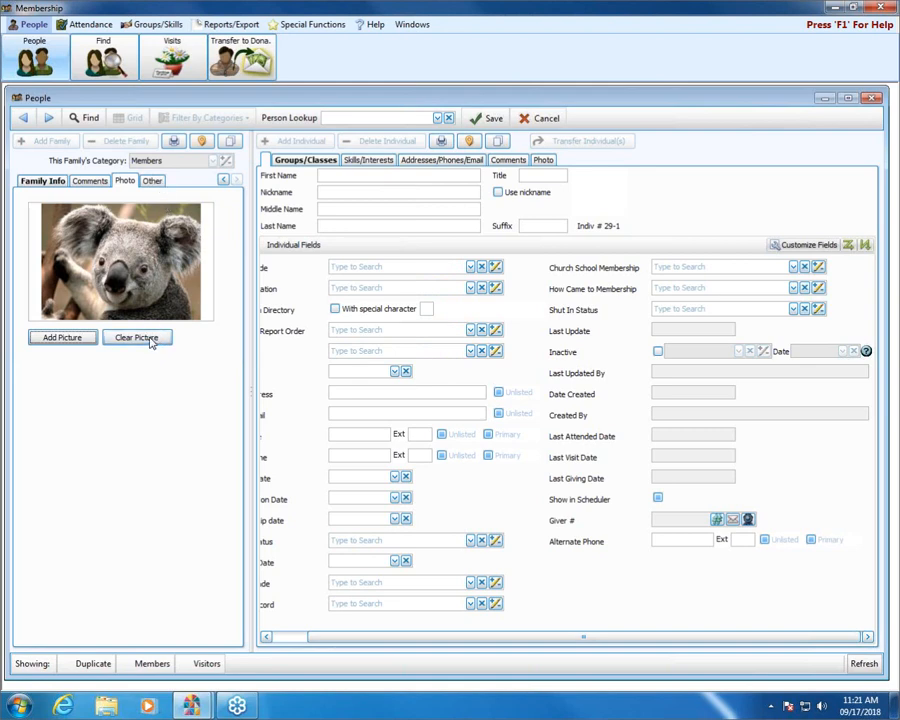
pyautogui.click(155, 182)
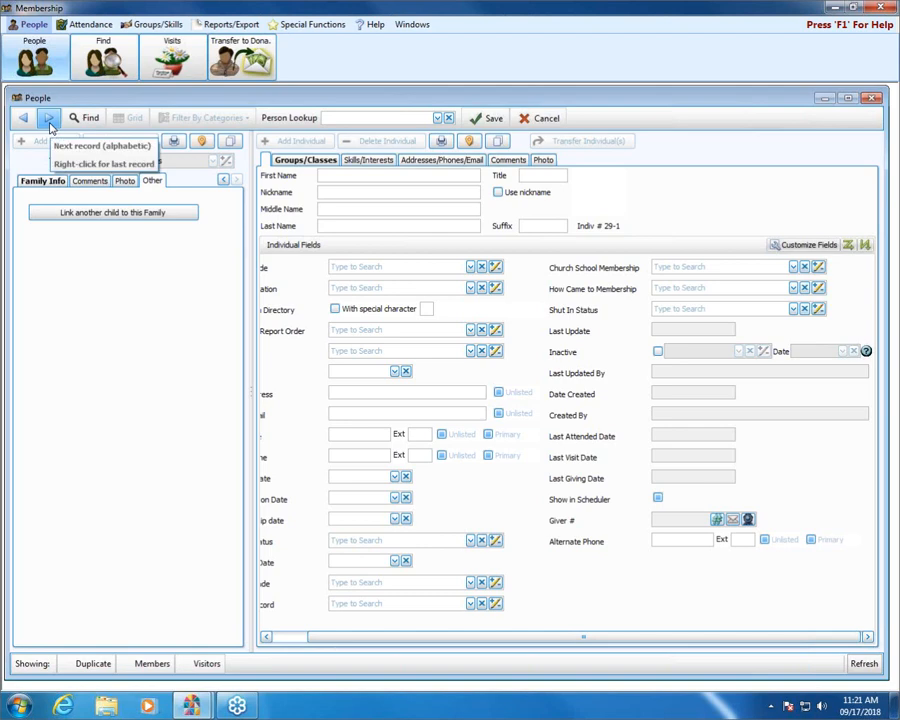
# Step: Pick the 18-year-old child from the People list, link her to this family, and close the dialog
pyautogui.click(121, 216)
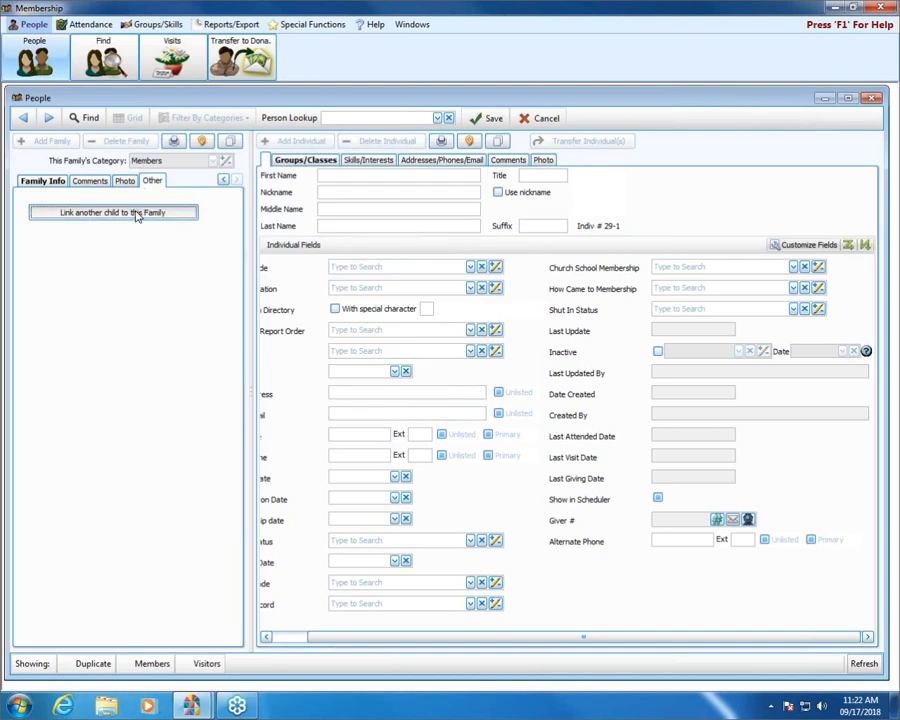
pyautogui.click(137, 213)
pyautogui.click(344, 270)
pyautogui.scroll(-1, 338, 320)
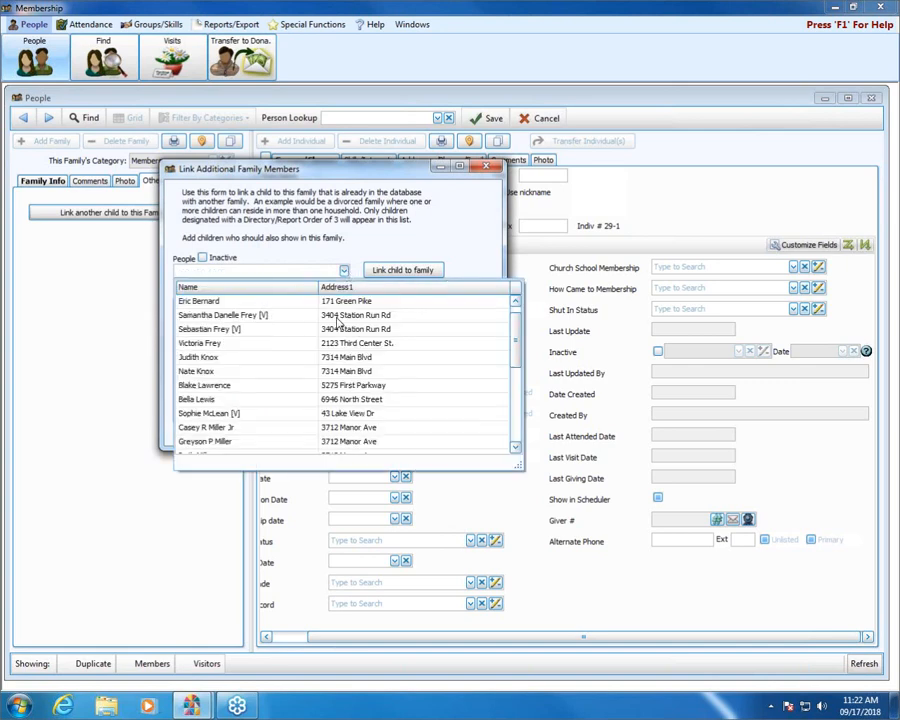
pyautogui.scroll(-3, 338, 320)
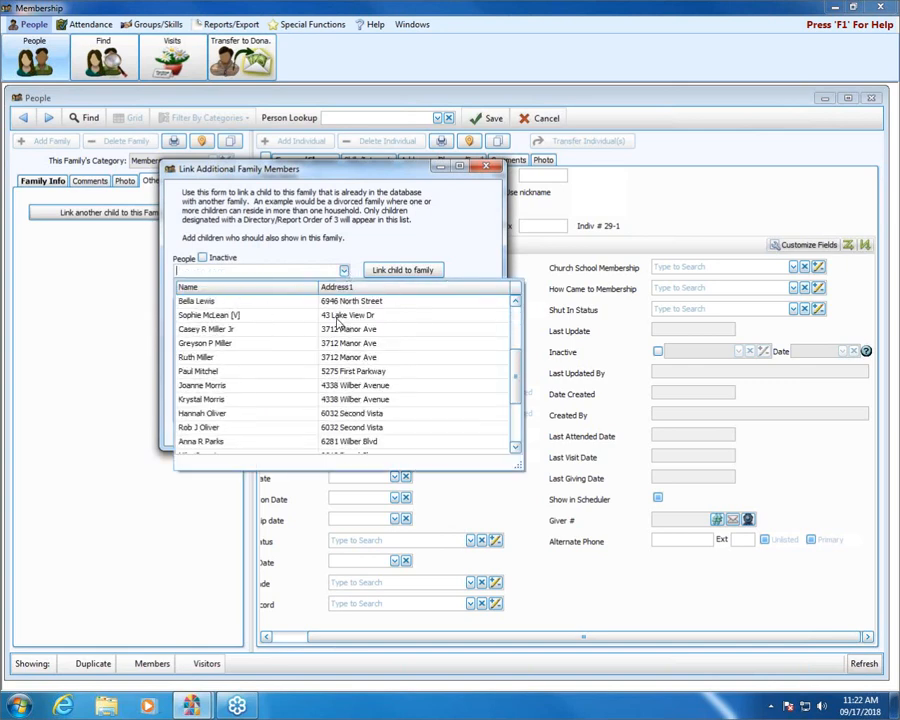
pyautogui.click(222, 403)
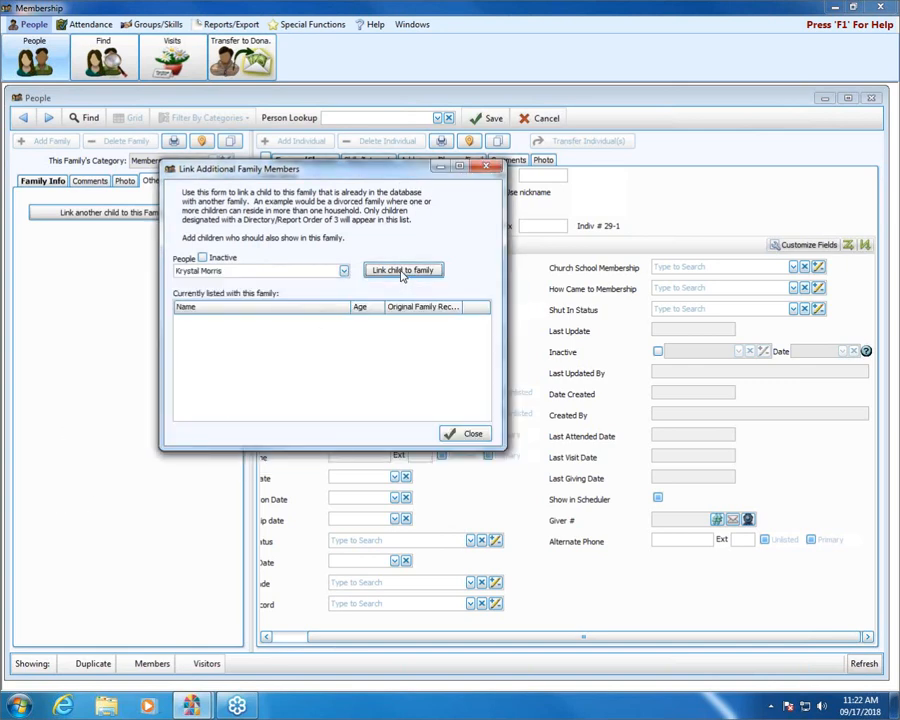
pyautogui.click(402, 271)
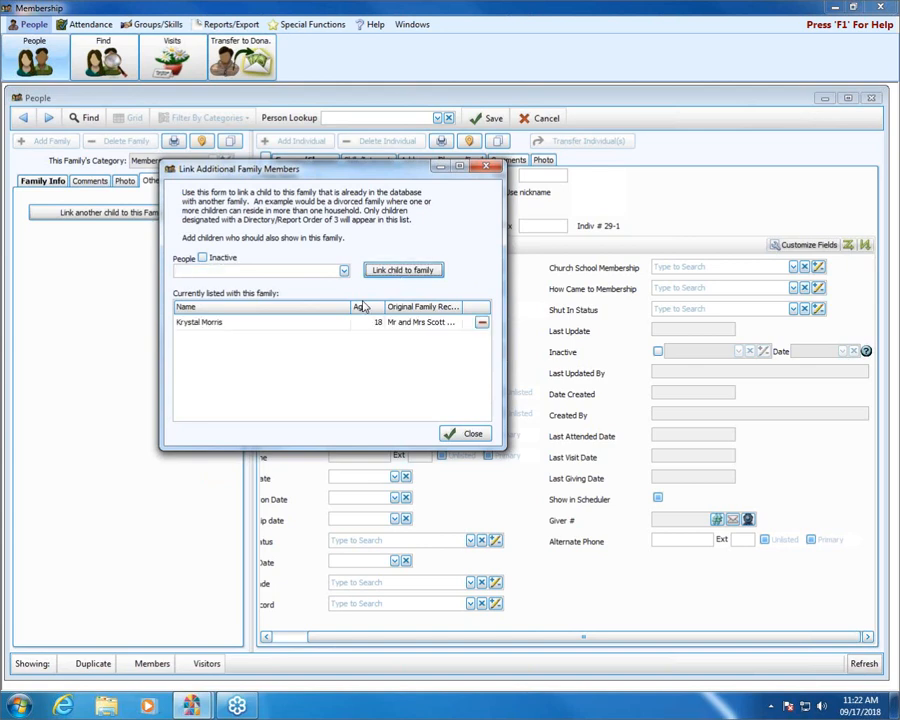
pyautogui.click(468, 434)
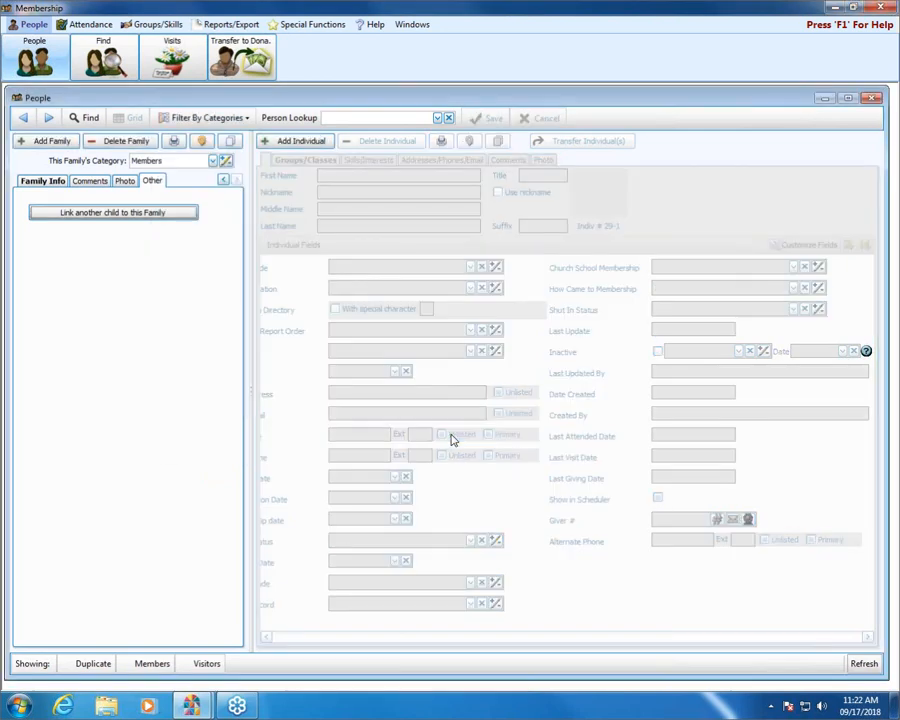
# Step: Return to the family's main details and open the linked child's primary family, #6
pyautogui.click(32, 185)
pyautogui.click(223, 179)
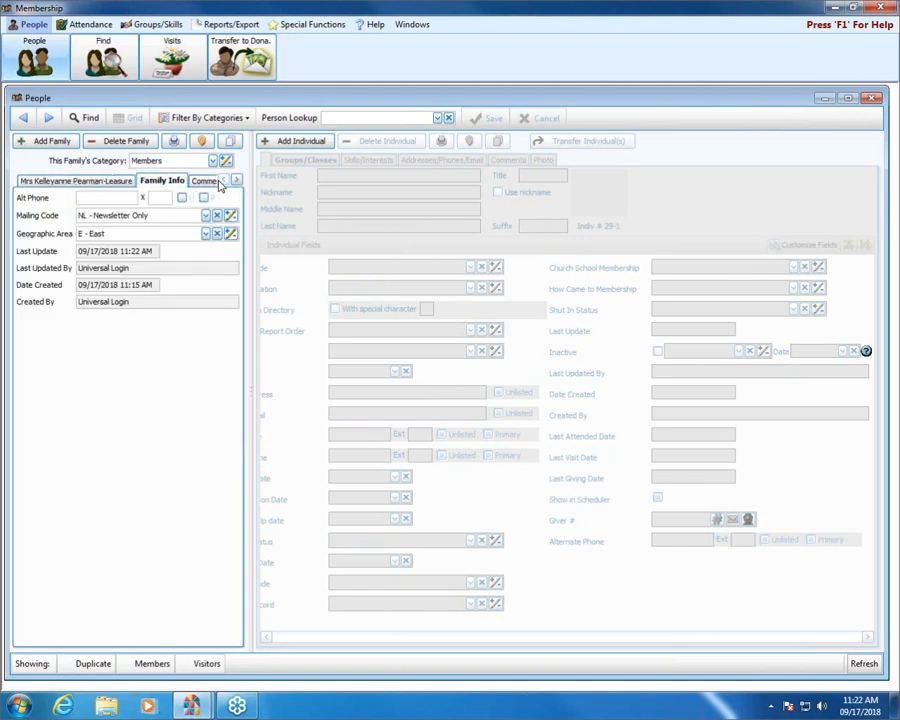
pyautogui.click(64, 181)
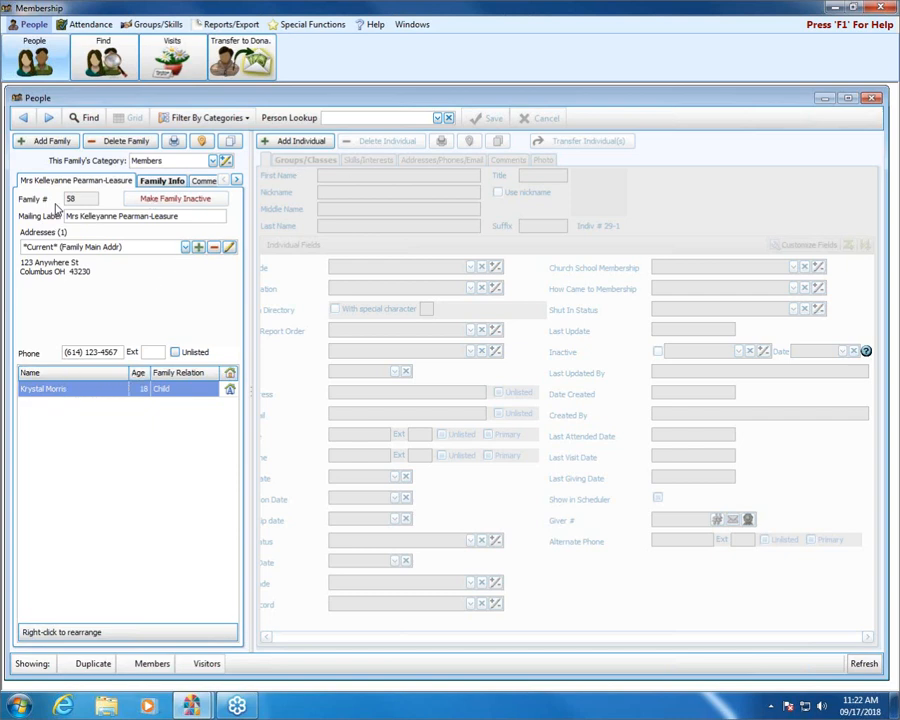
pyautogui.click(231, 392)
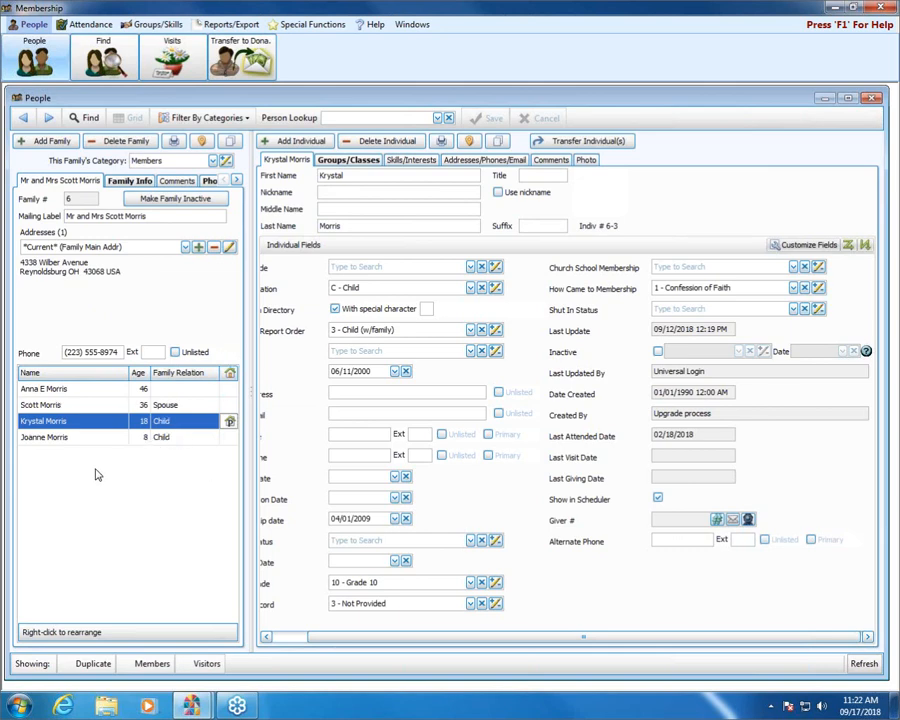
# Step: Use the house icon on the child's row to jump to her other family record
pyautogui.click(232, 423)
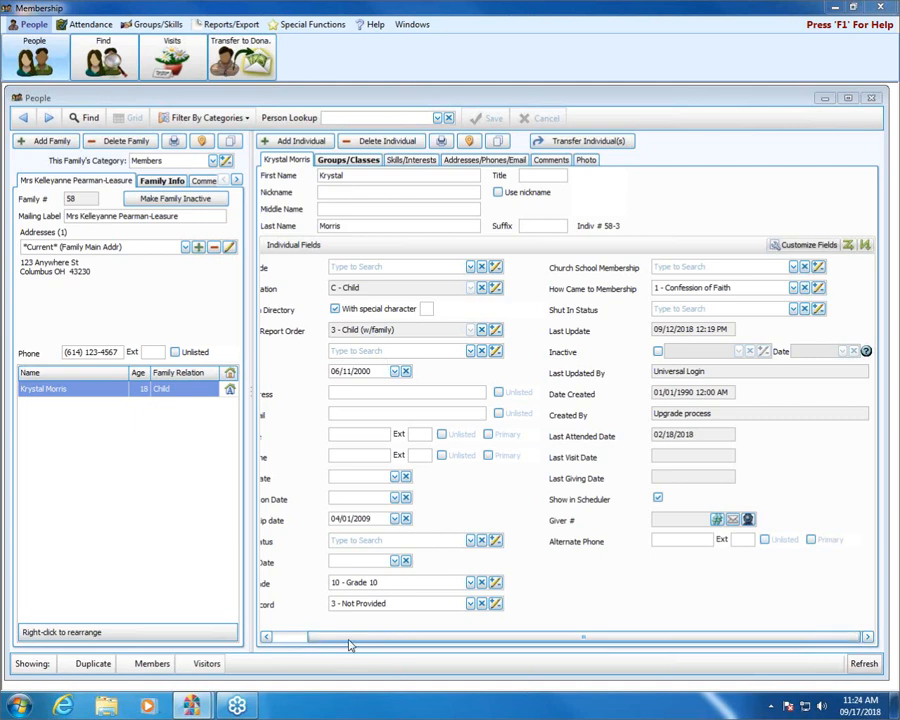
# Step: Scroll the view fully left and show the child's Status Code list
pyautogui.moveTo(351, 640); pyautogui.dragTo(303, 640)
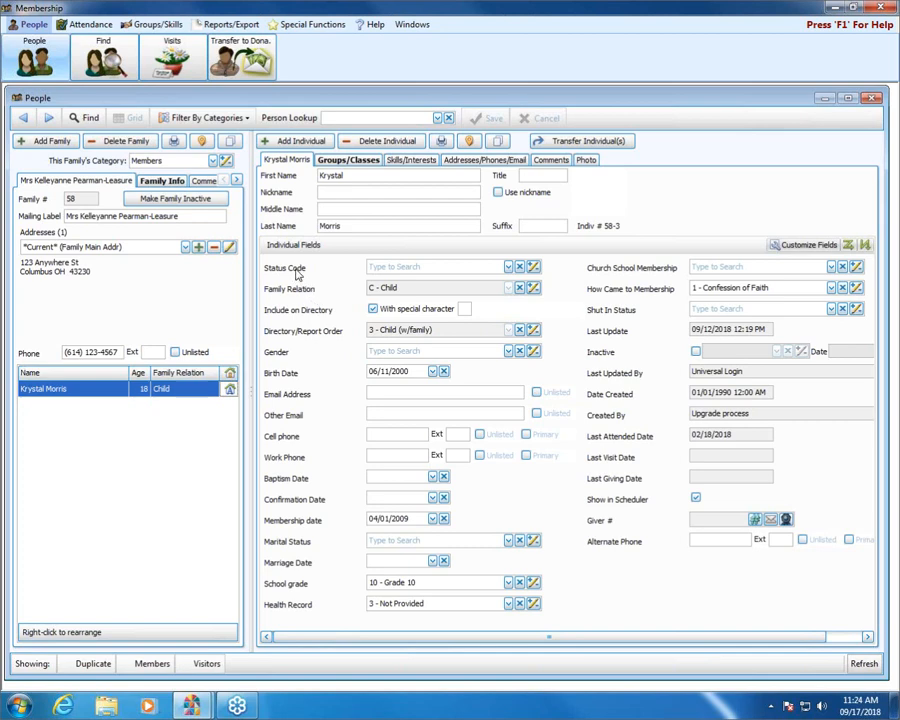
pyautogui.click(508, 267)
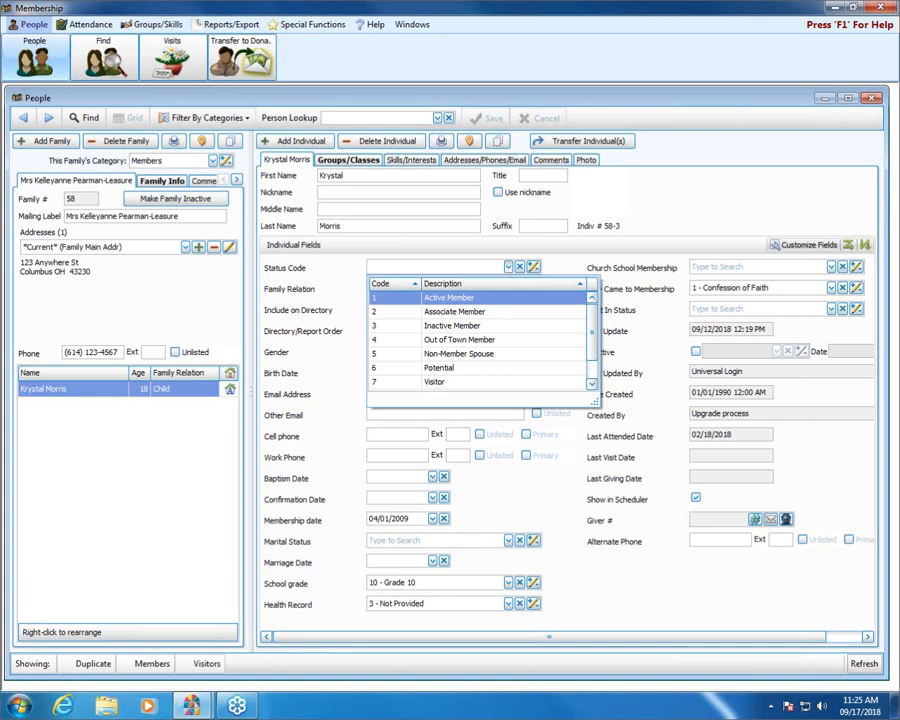
# Step: Close the status list, then delete family #58's only address, confirming with Yes
pyautogui.click(154, 304)
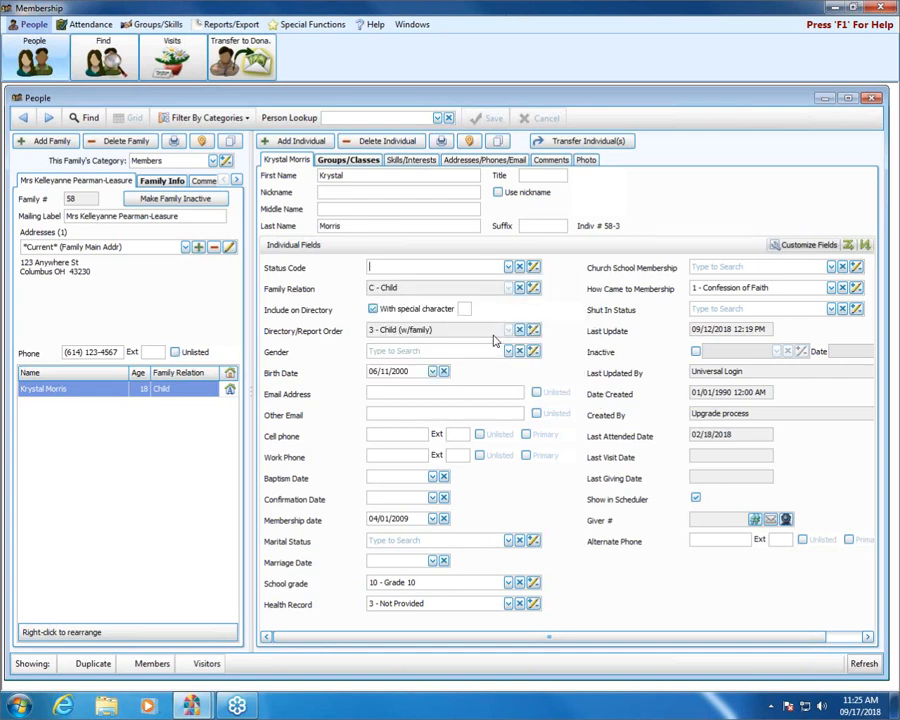
pyautogui.click(214, 248)
pyautogui.click(214, 249)
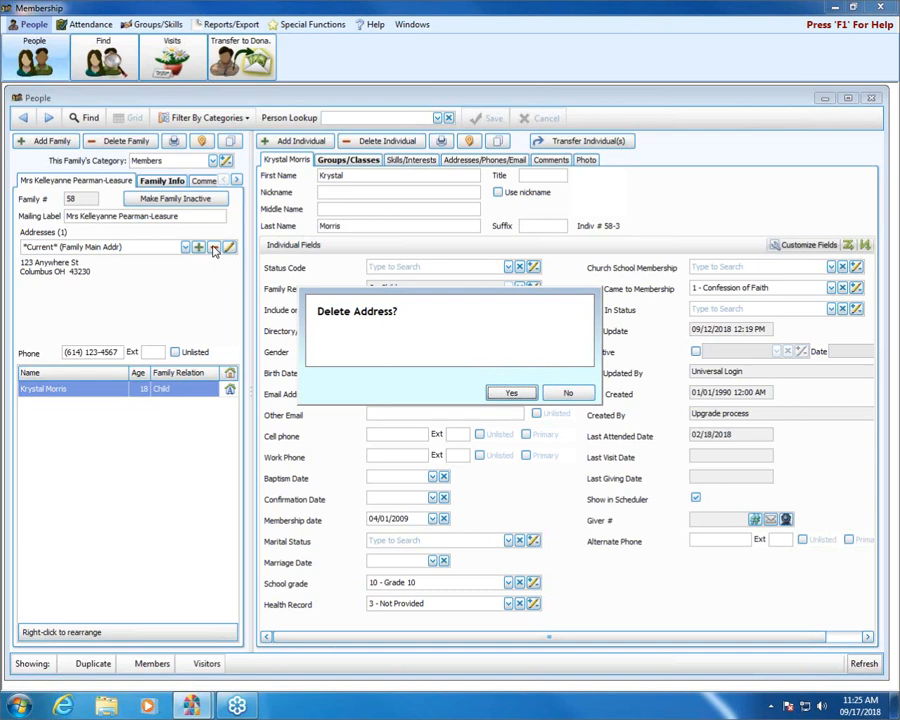
pyautogui.click(504, 393)
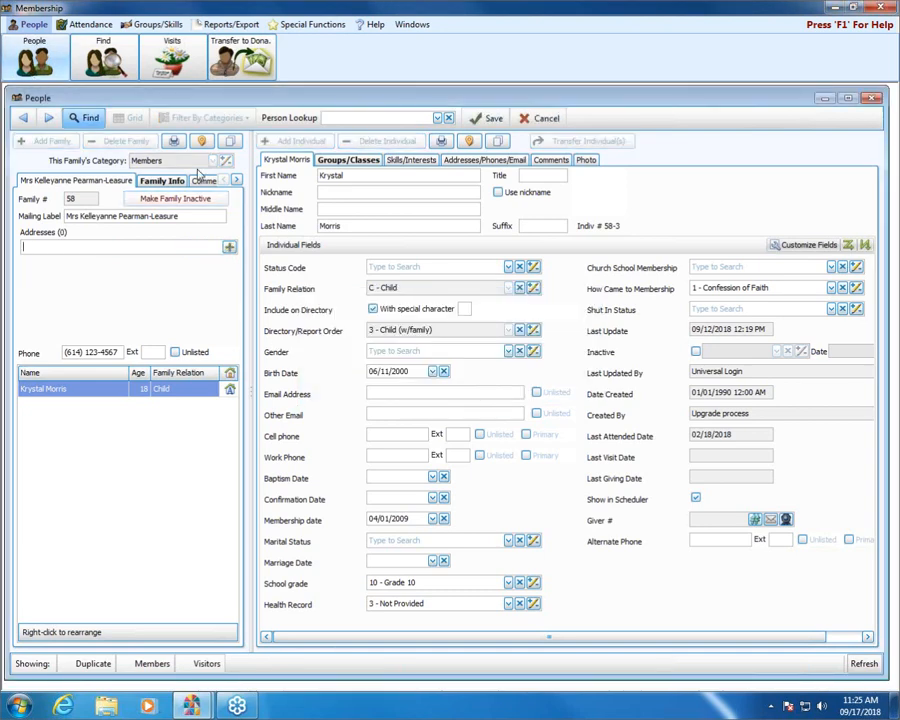
# Step: Delete the Visitor code from the status code maintenance list and close the list
pyautogui.click(533, 267)
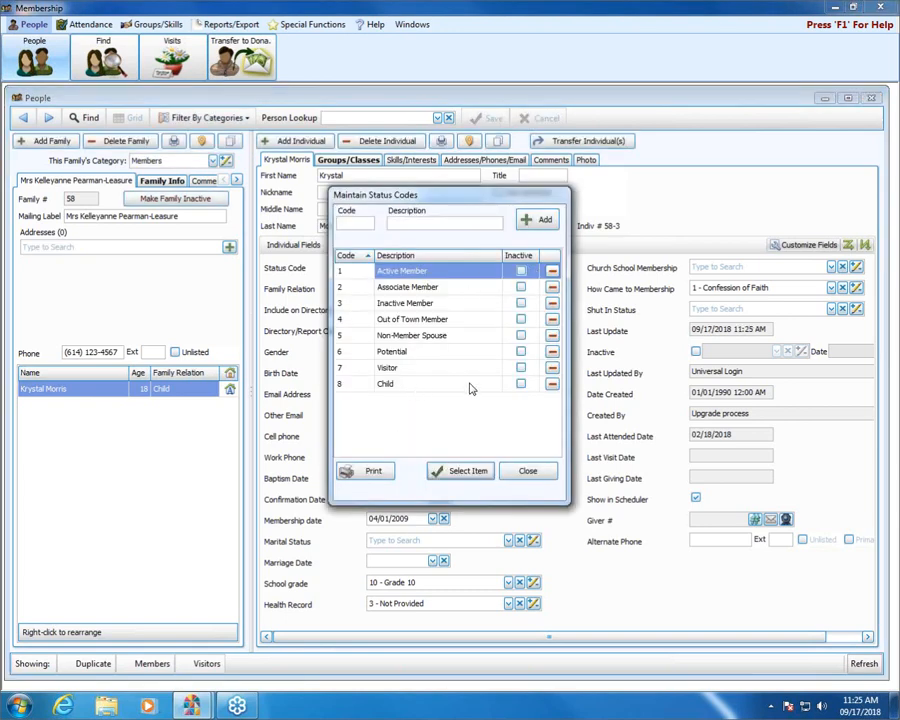
pyautogui.click(552, 368)
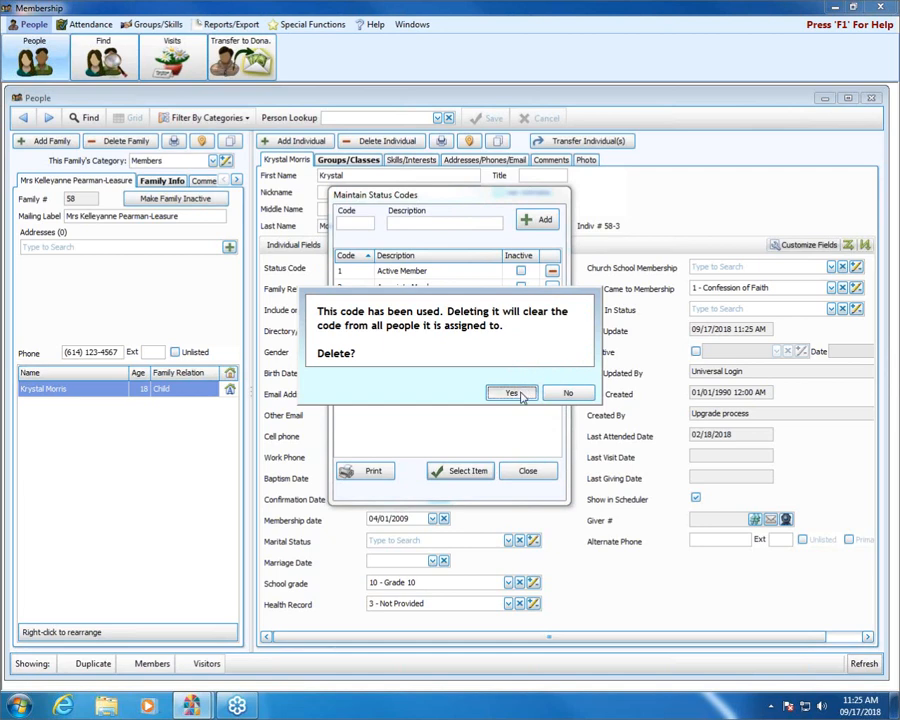
pyautogui.click(519, 396)
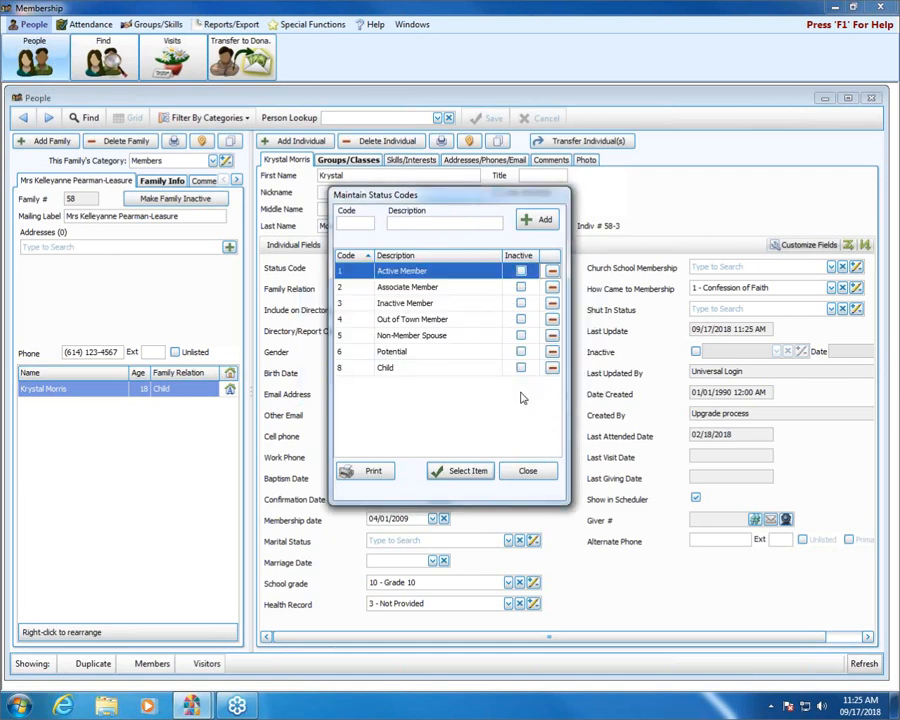
pyautogui.click(524, 474)
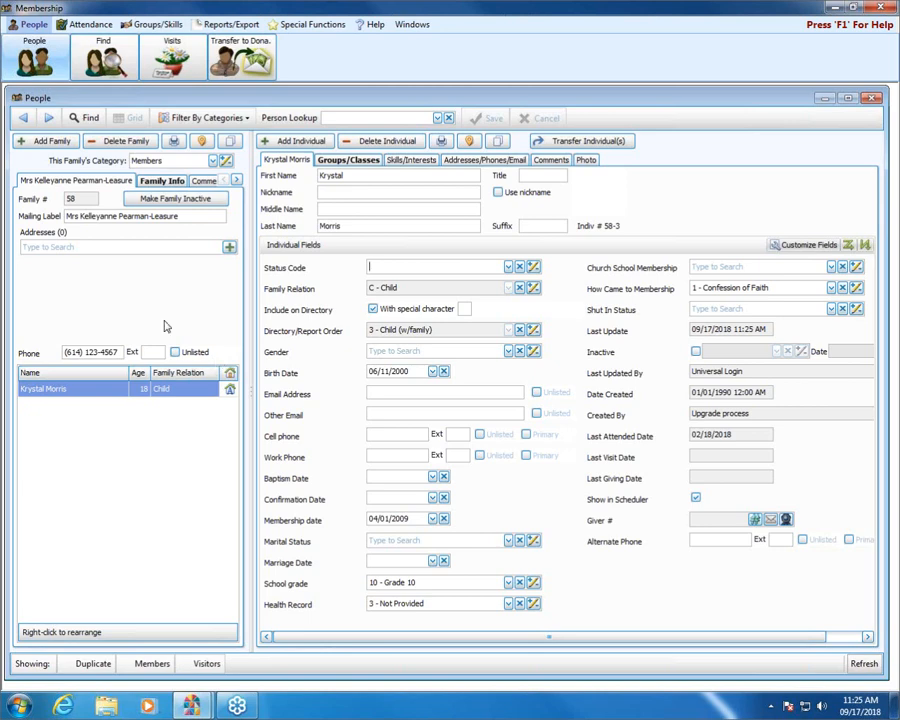
# Step: Set This Family's Category for family #6 to Visitors
pyautogui.click(212, 161)
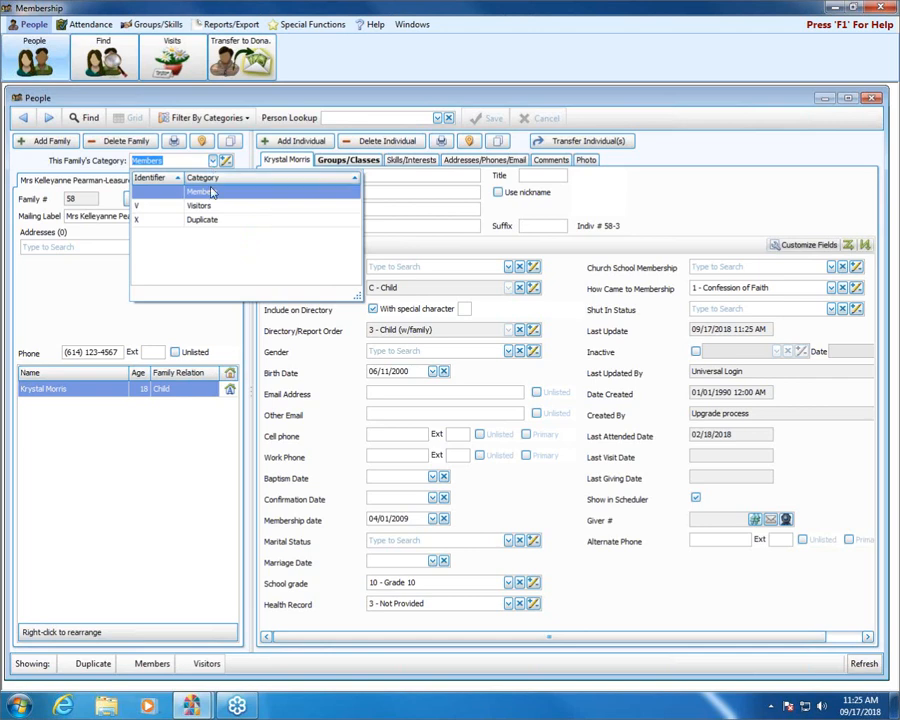
pyautogui.click(215, 208)
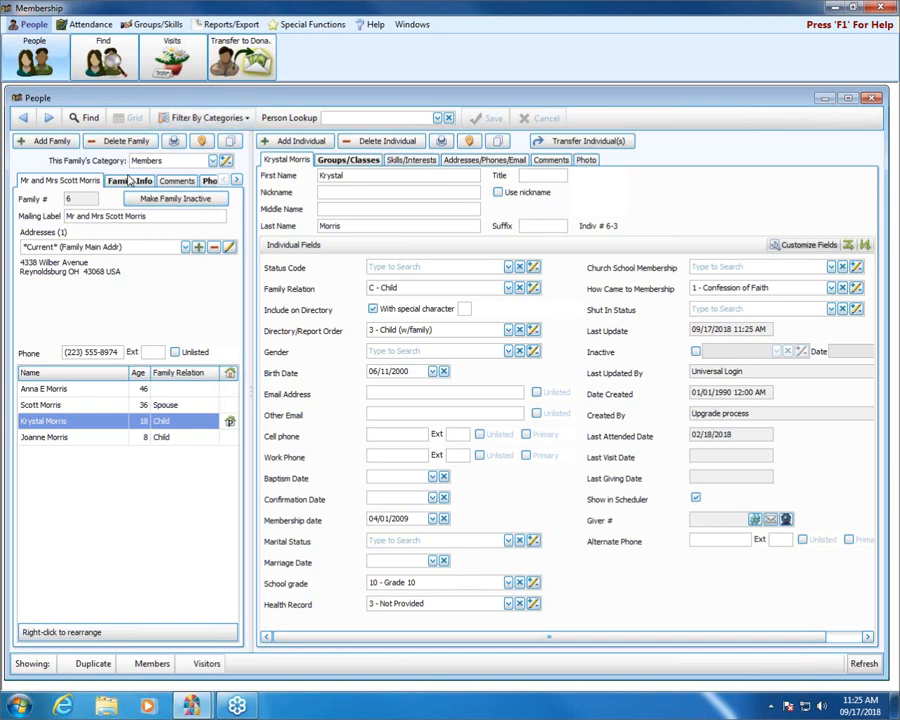
pyautogui.click(213, 161)
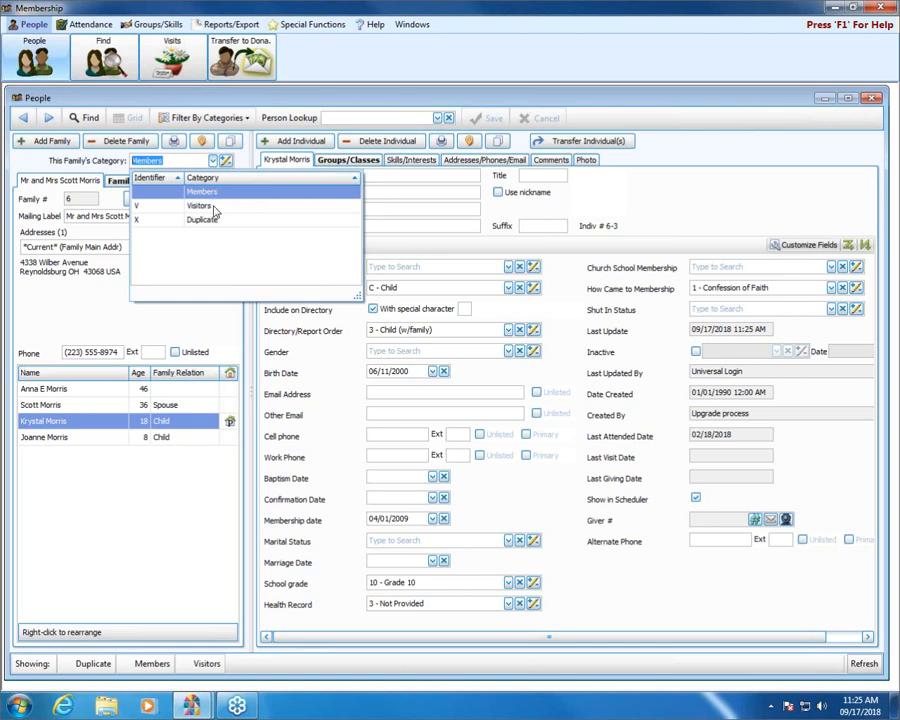
pyautogui.click(213, 209)
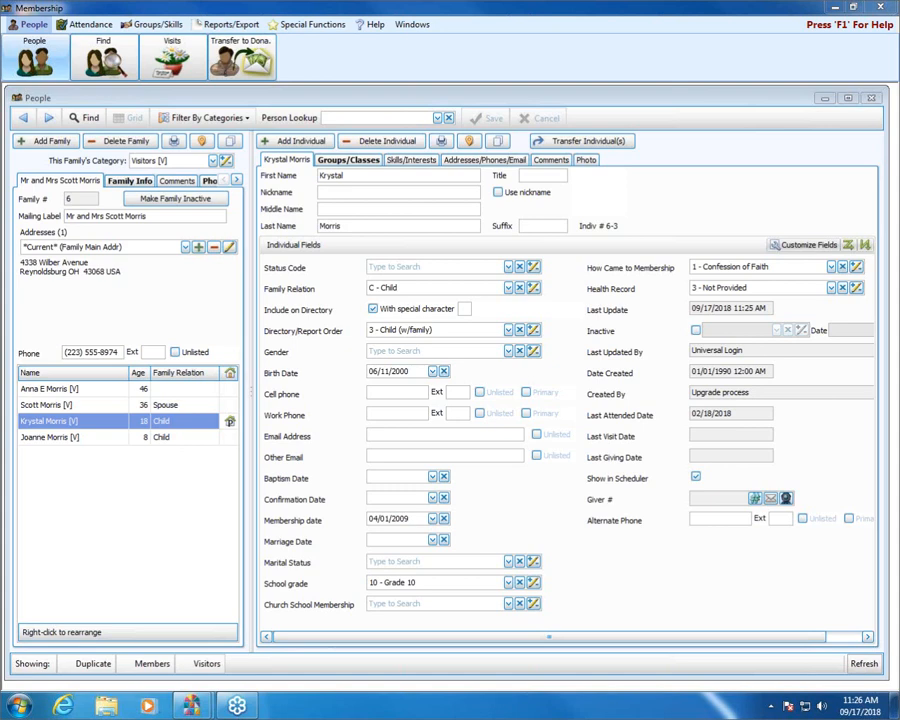
# Step: Try deleting family #6, accept the giving-records refusal, and move to the previous family
pyautogui.click(132, 141)
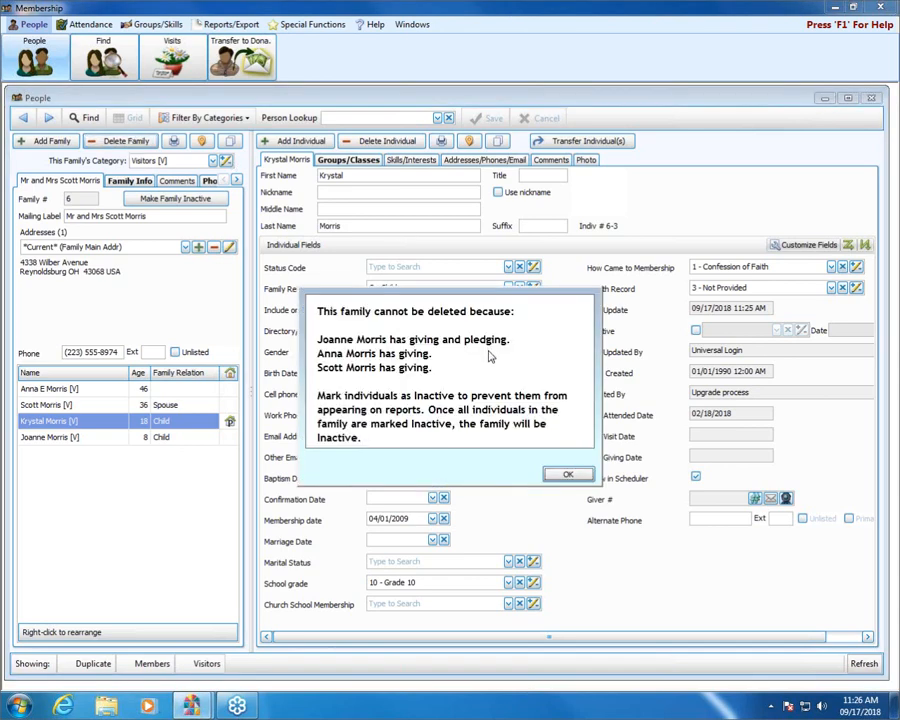
pyautogui.click(570, 475)
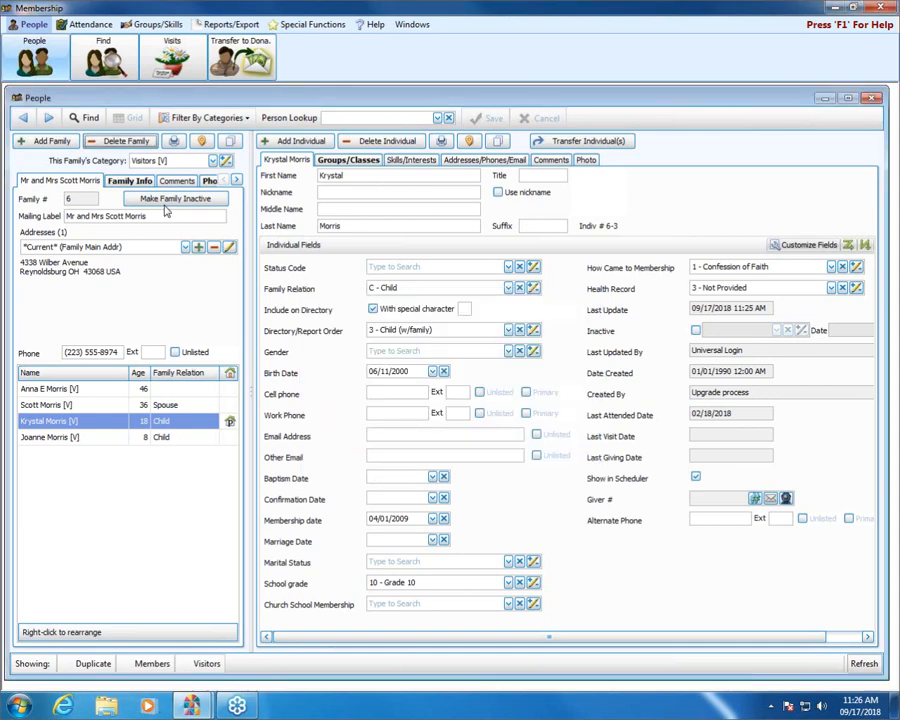
pyautogui.click(50, 119)
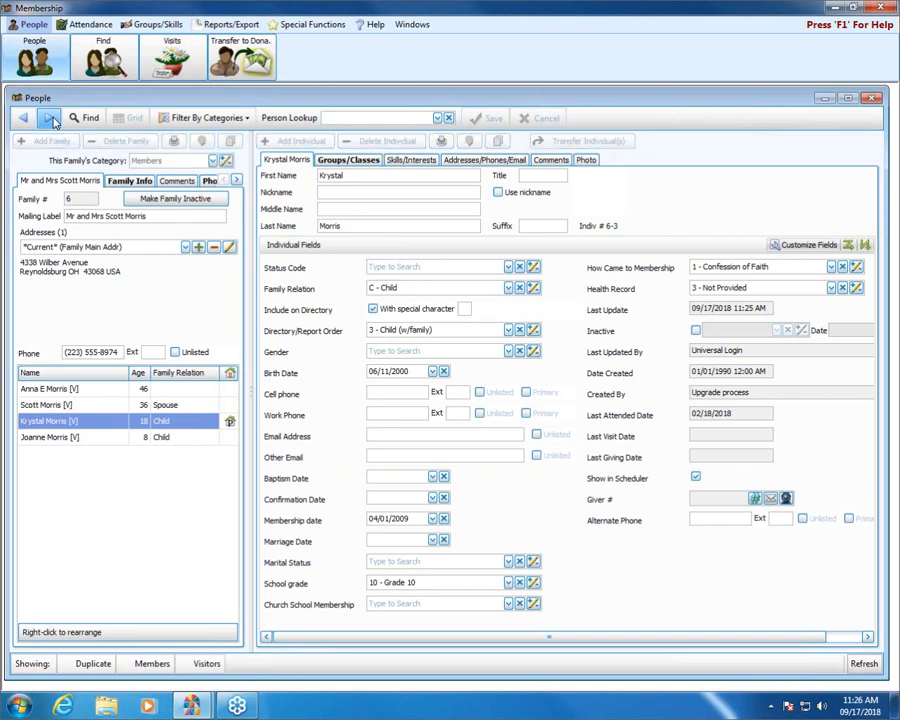
# Step: Search Person Lookup by the family surname and open family #58 with its 18-year-old member
pyautogui.click(347, 118)
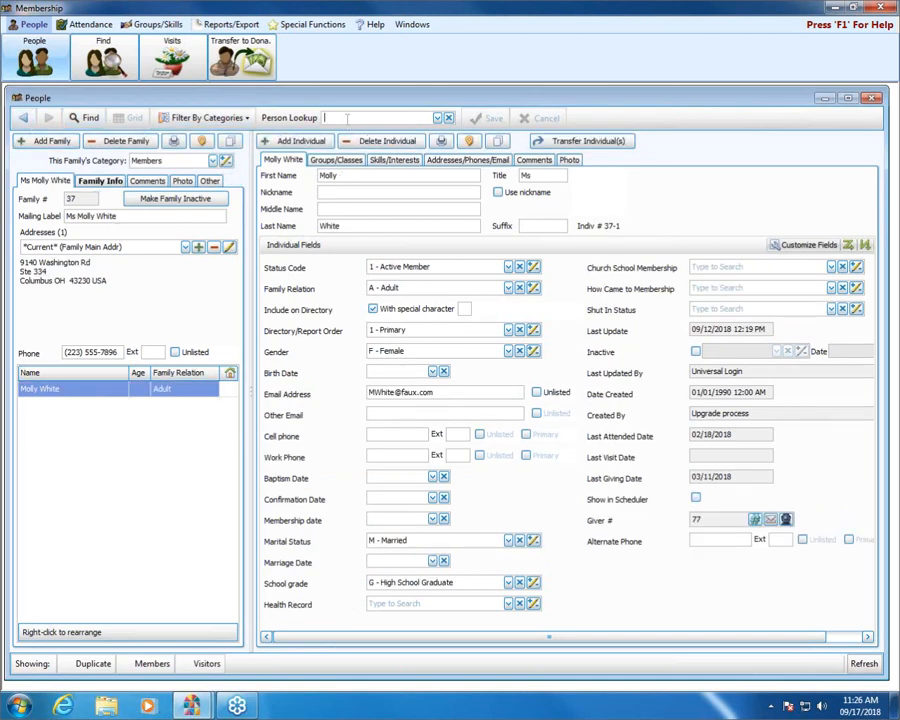
pyautogui.write('pear')
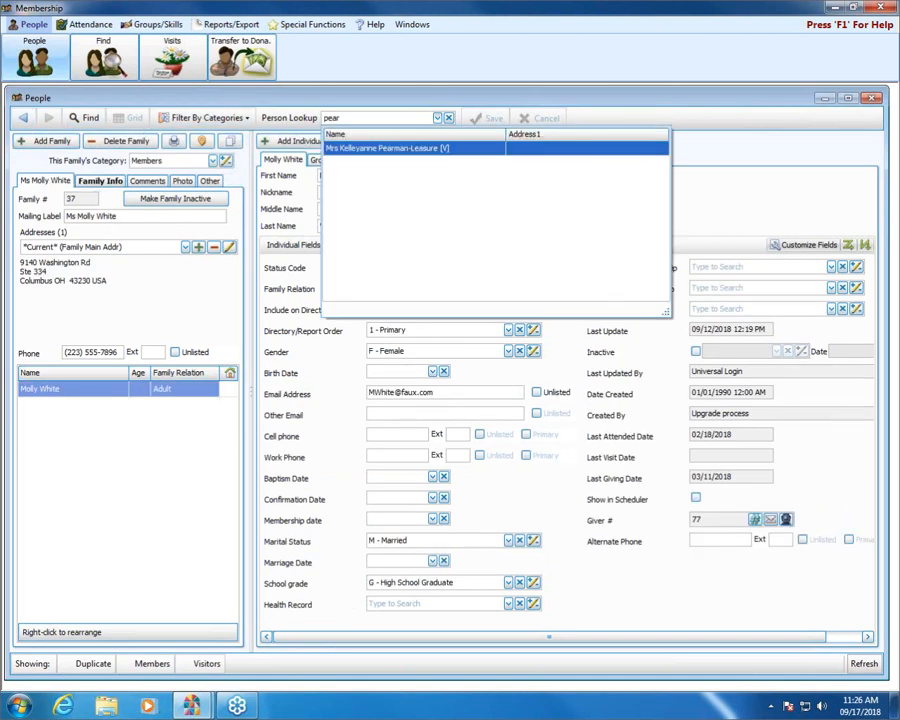
pyautogui.click(385, 150)
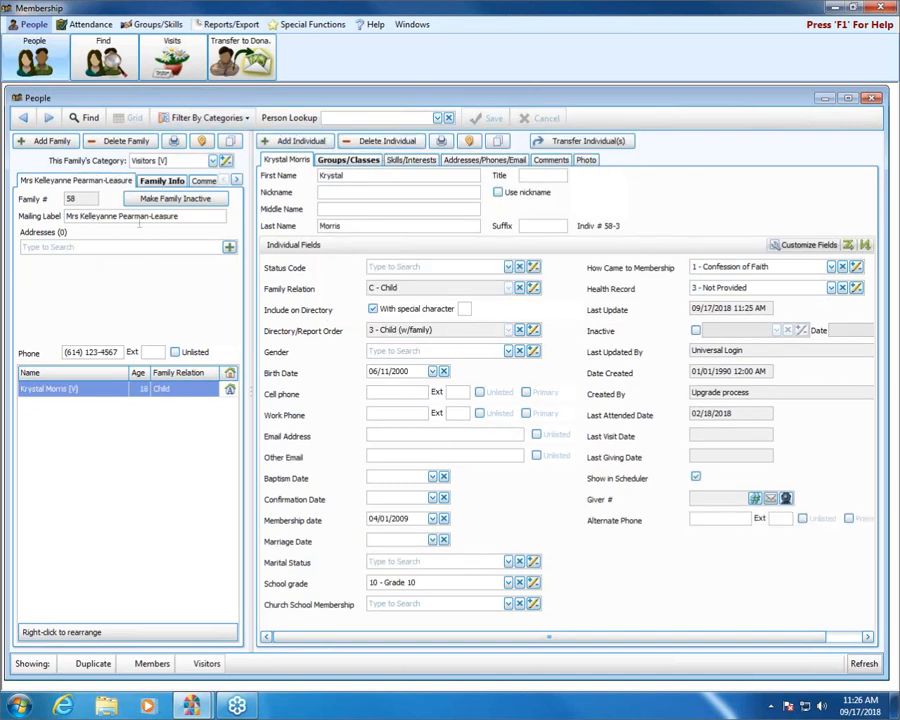
# Step: Permanently delete family #58, ticking the deletion confirmation and accepting the warning
pyautogui.click(127, 143)
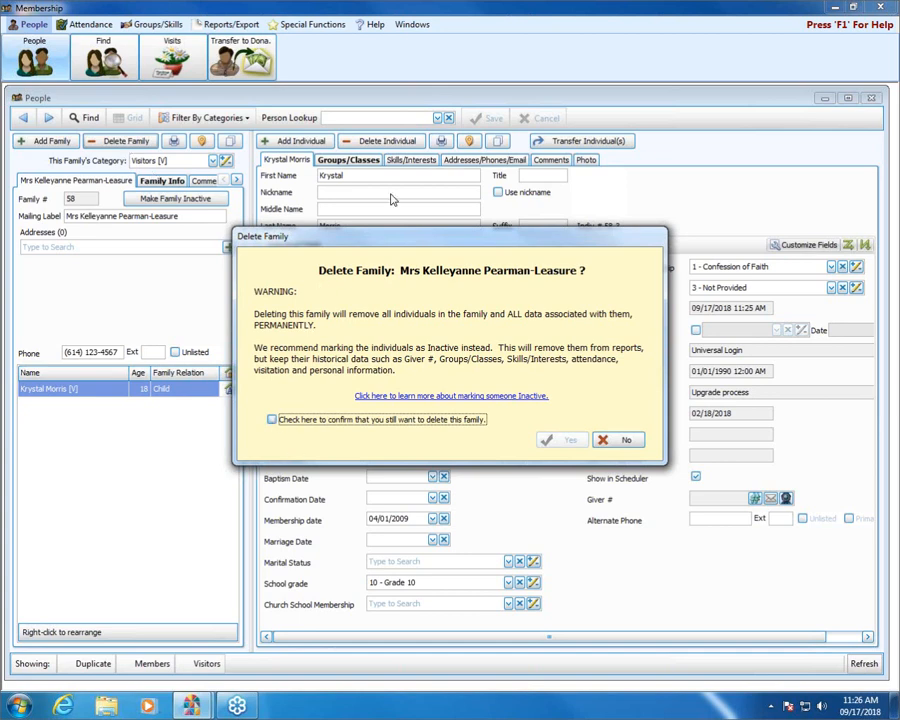
pyautogui.click(272, 420)
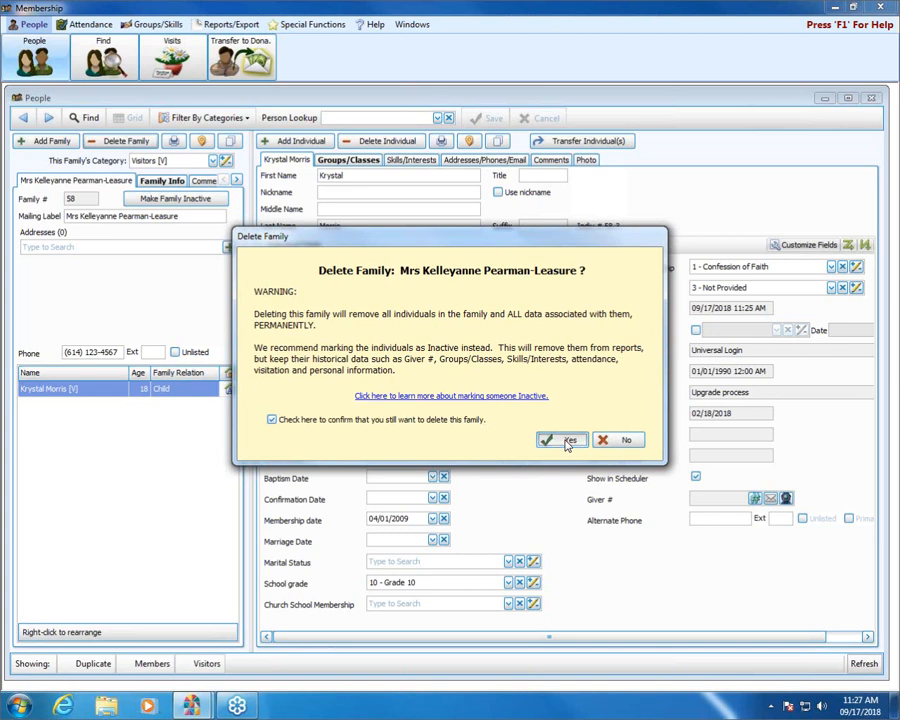
pyautogui.click(567, 441)
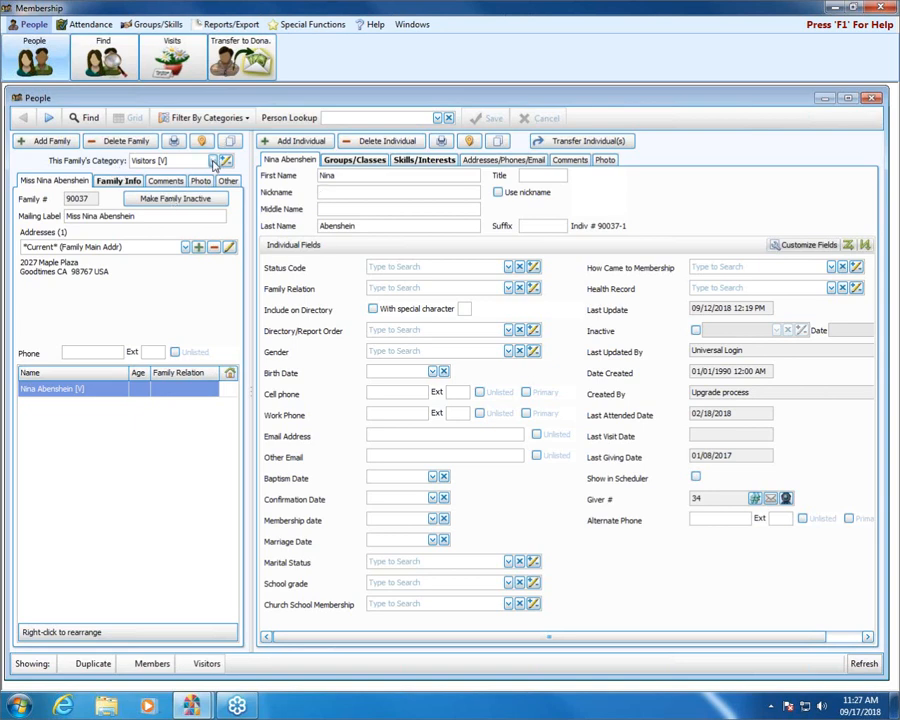
pyautogui.click(508, 267)
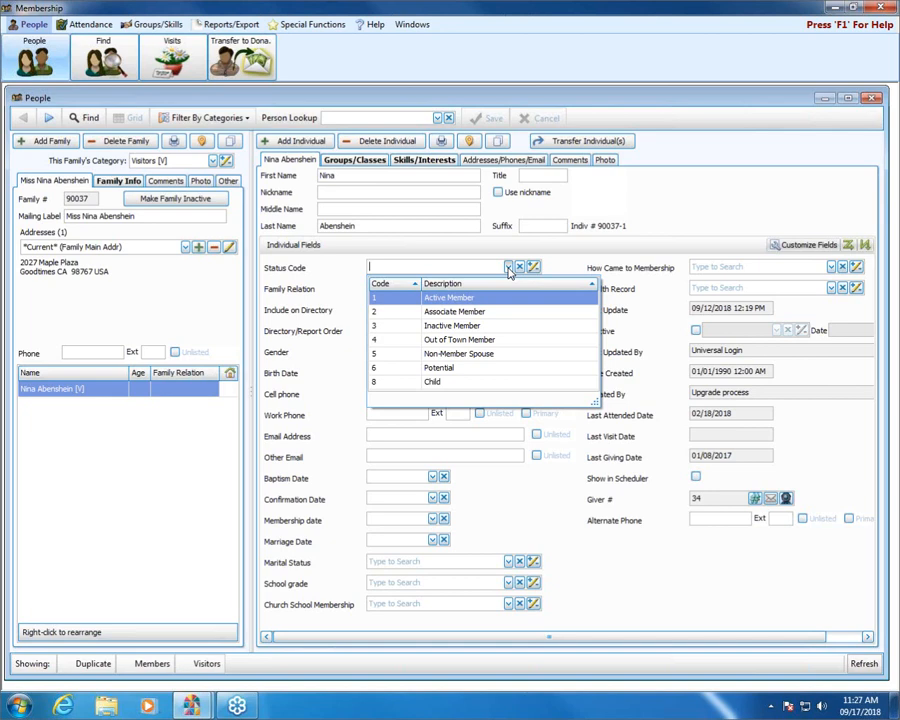
pyautogui.click(730, 190)
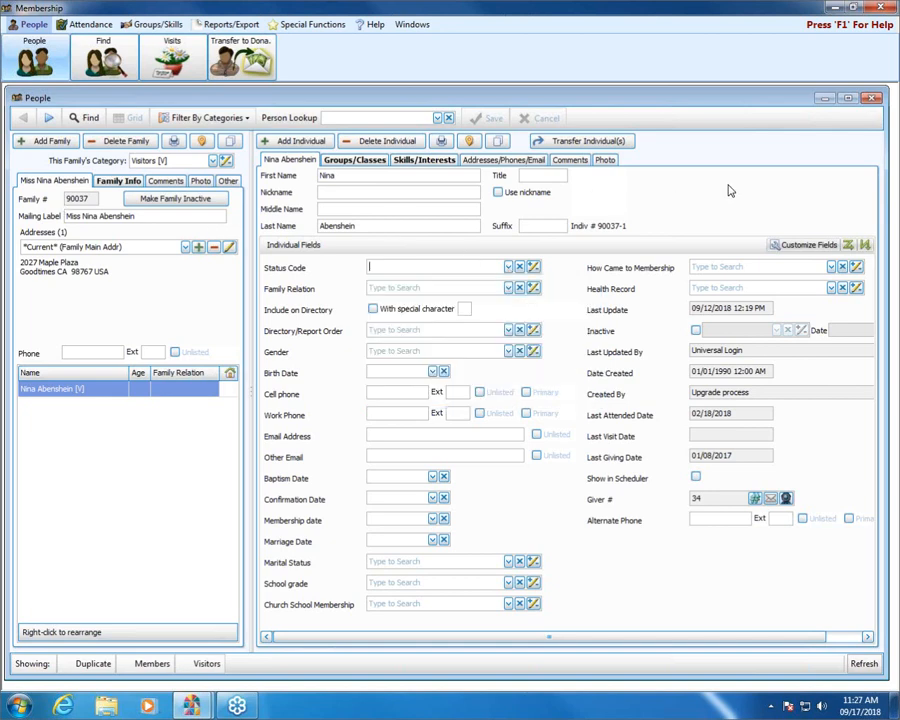